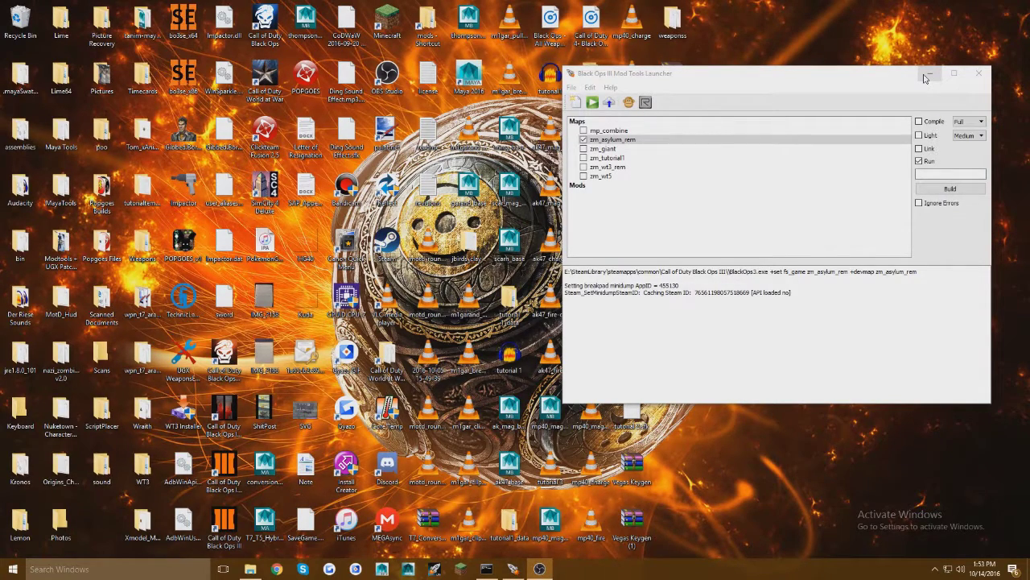
- Deselect the zm_asylum_rem map, select zm_wt5 instead, and minimize the Mod Tools Launcher
{"action": "left_click", "coordinate": [584, 139]}
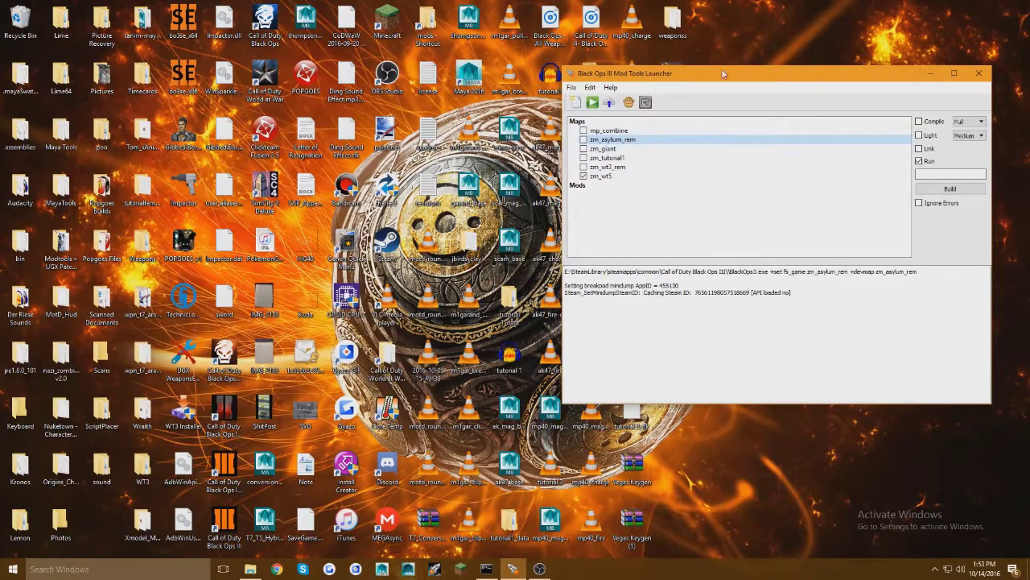
{"action": "left_click", "coordinate": [928, 74]}
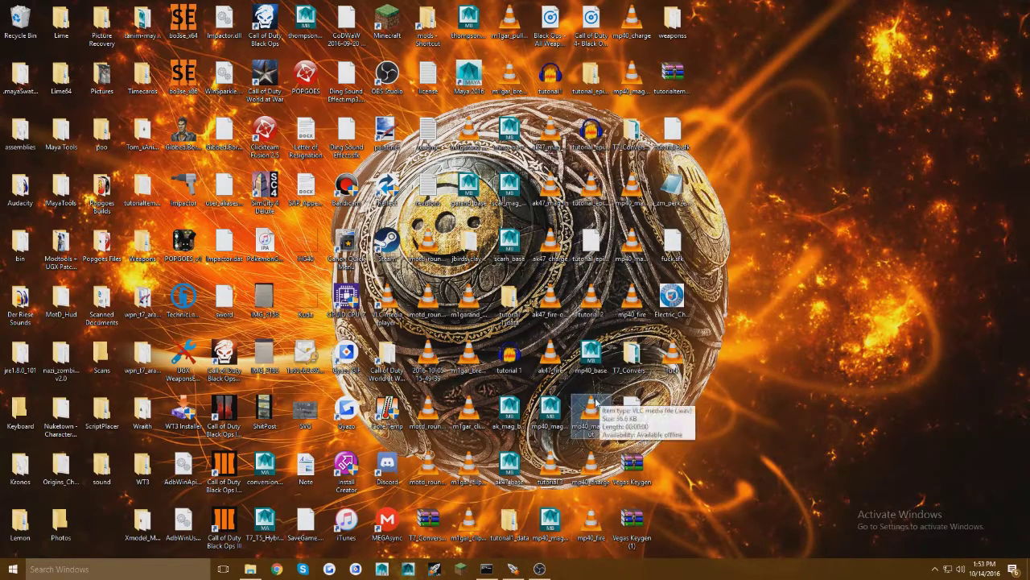
- Check the file properties of mp40_fire on the desktop and close them
{"action": "right_click", "coordinate": [576, 517]}
{"action": "left_click", "coordinate": [607, 510]}
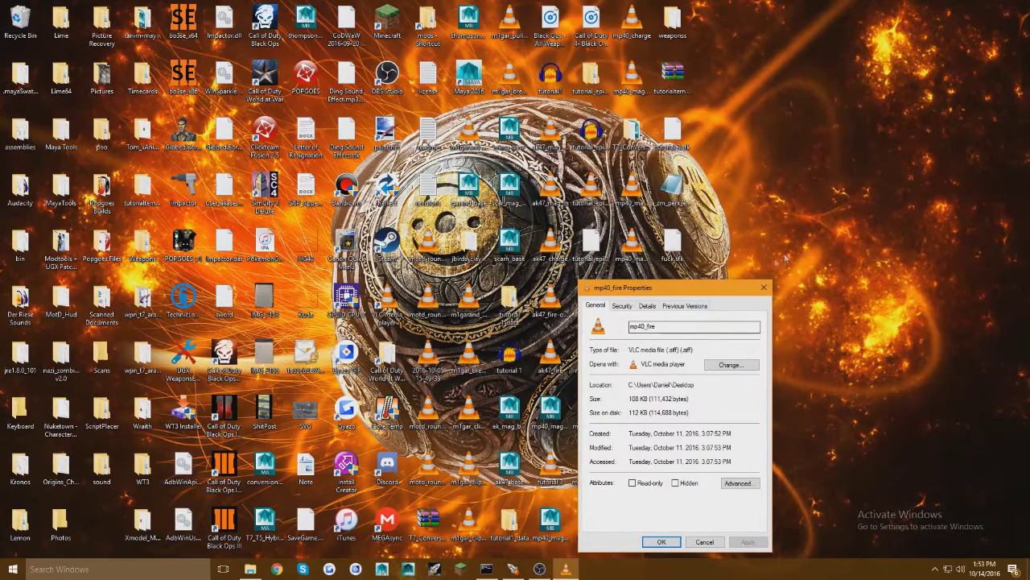
{"action": "left_click", "coordinate": [763, 286]}
- Move mp40_fire to an empty area of the desktop, open it in Audacity, and dismiss the welcome window
{"action": "left_click_drag", "start_coordinate": [596, 527], "coordinate": [907, 256]}
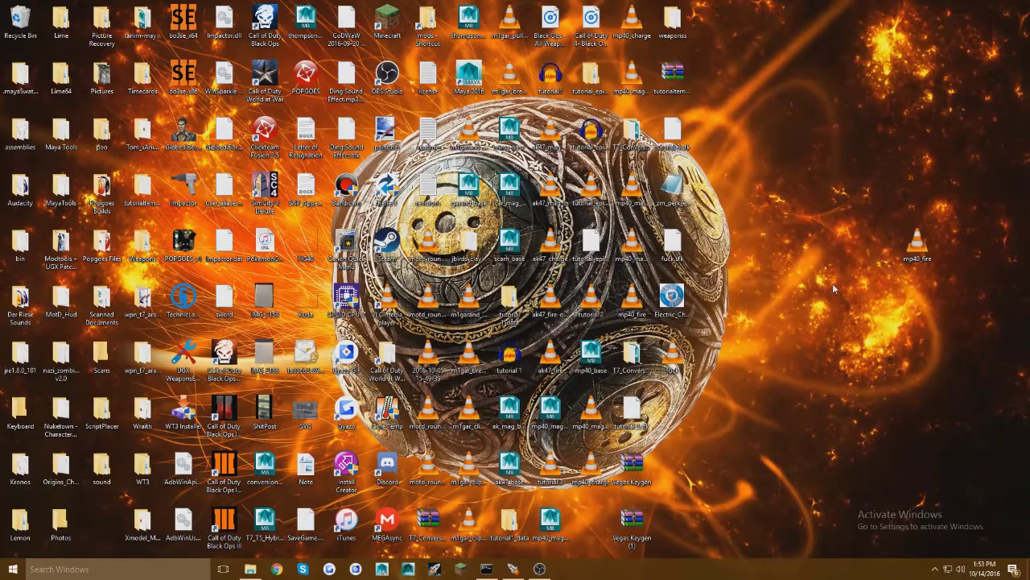
{"action": "right_click", "coordinate": [914, 241]}
{"action": "mouse_move", "coordinate": [886, 361]}
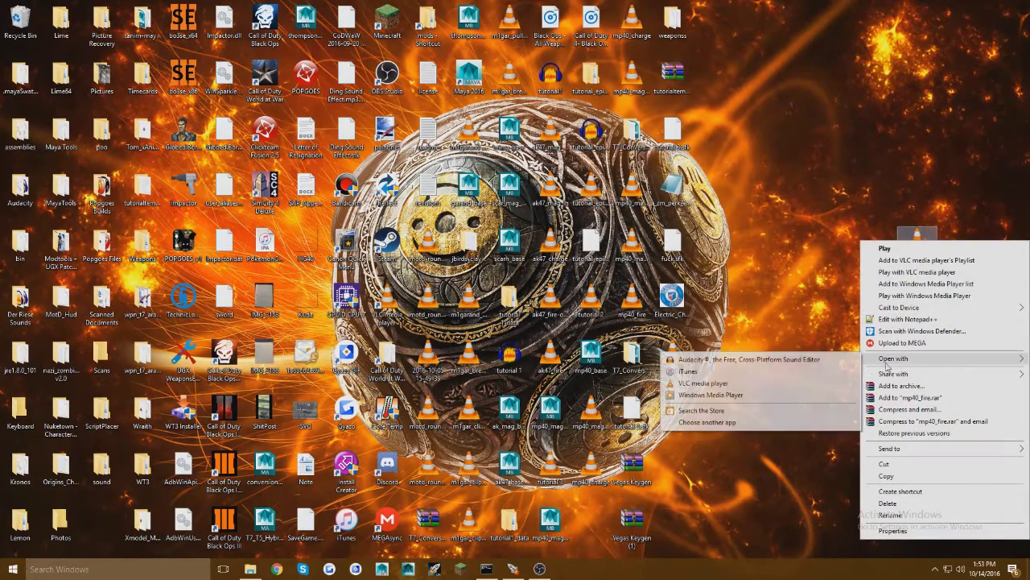
{"action": "left_click", "coordinate": [847, 362]}
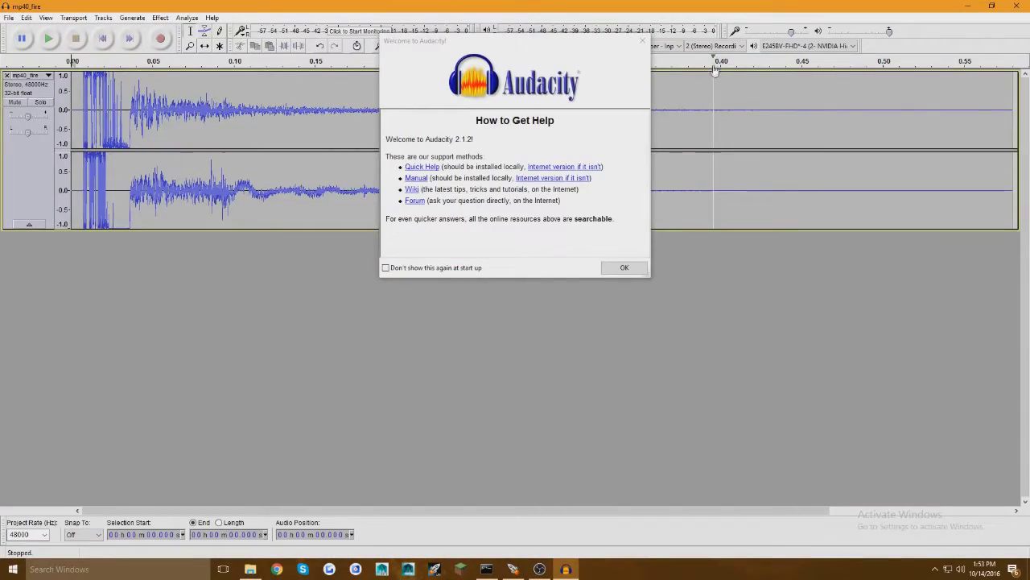
{"action": "left_click", "coordinate": [643, 37]}
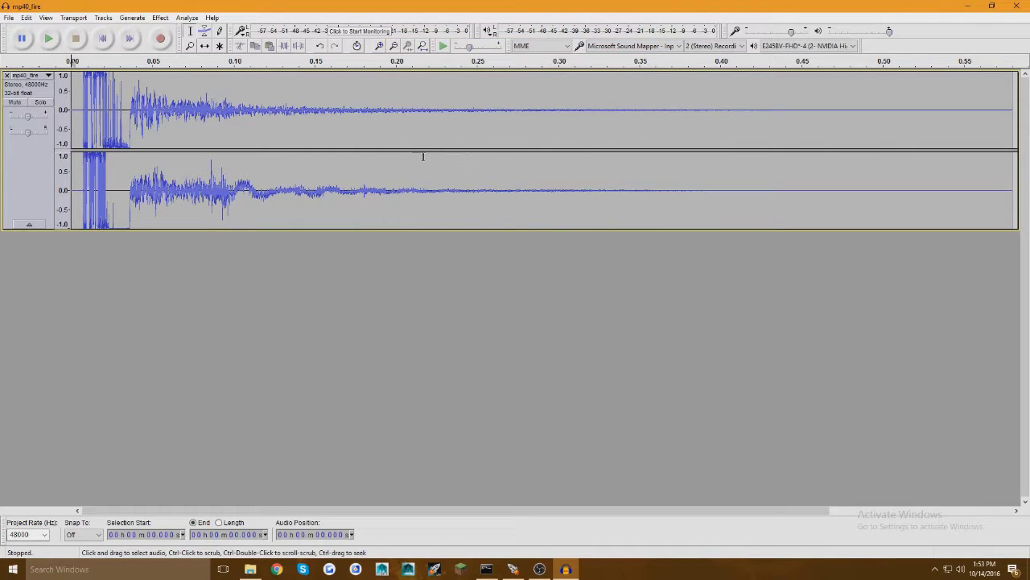
- Play the mp40_fire clip and set the track's sample format to 16-bit PCM
{"action": "left_click", "coordinate": [47, 38]}
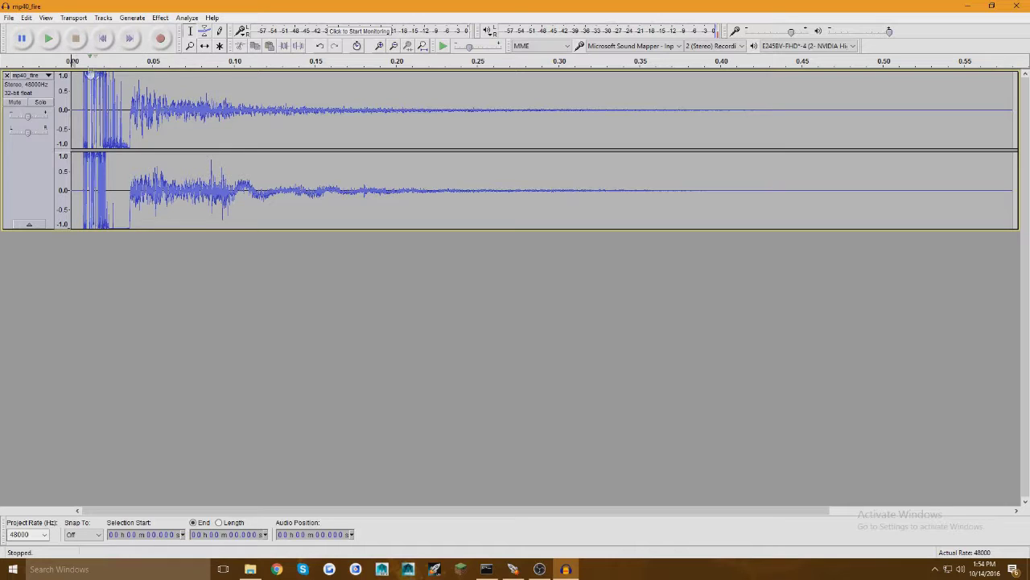
{"action": "left_click", "coordinate": [38, 77]}
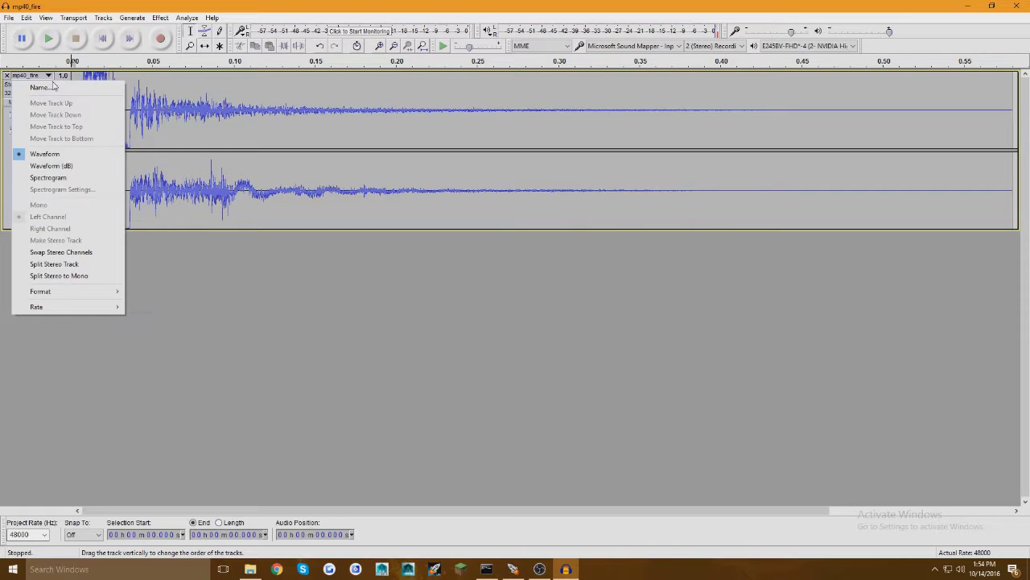
{"action": "mouse_move", "coordinate": [59, 292]}
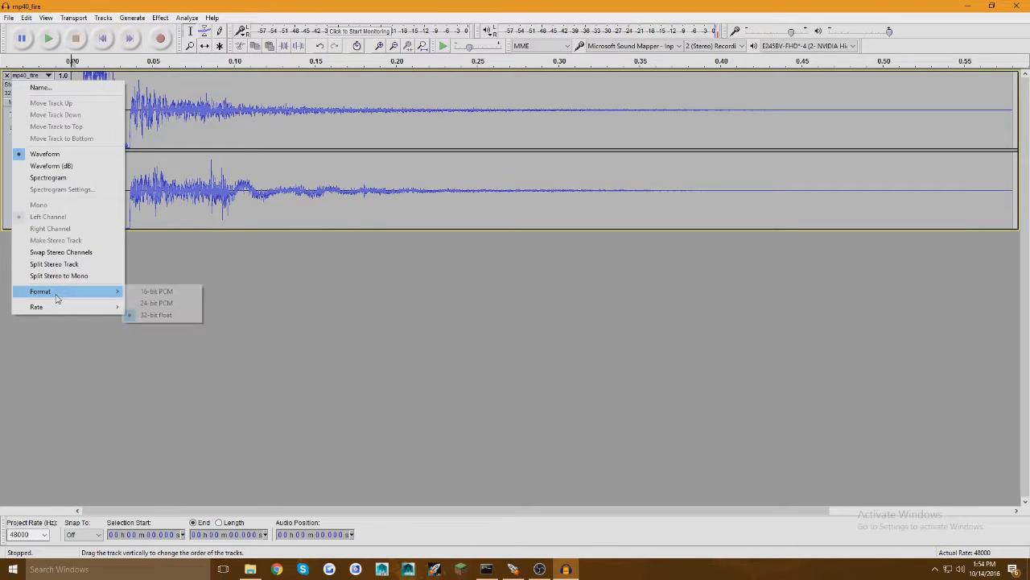
{"action": "left_click", "coordinate": [161, 294]}
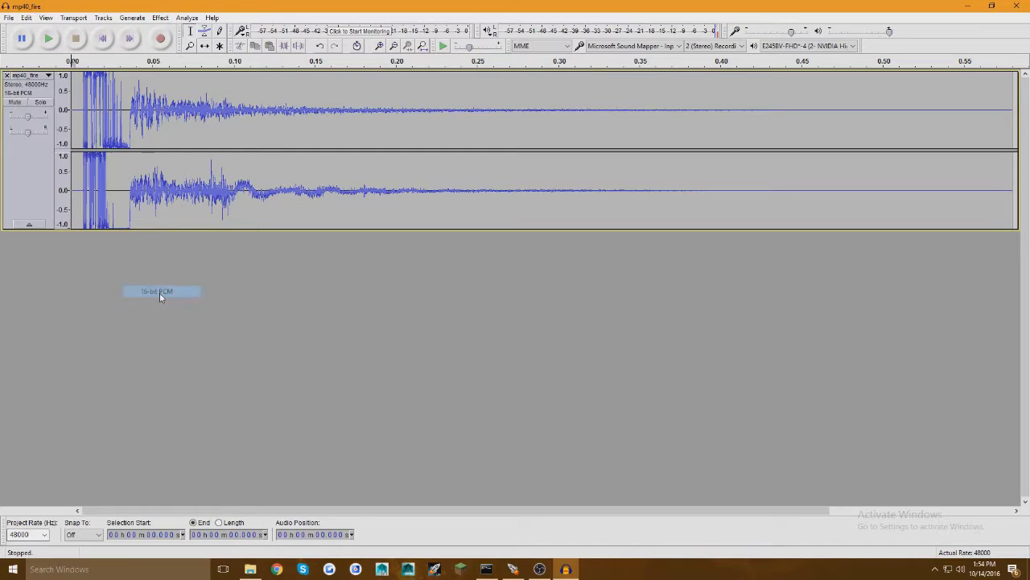
- Choose 48000 Hz as the track's sample rate and look through the available project rates without picking one
{"action": "left_click", "coordinate": [49, 75]}
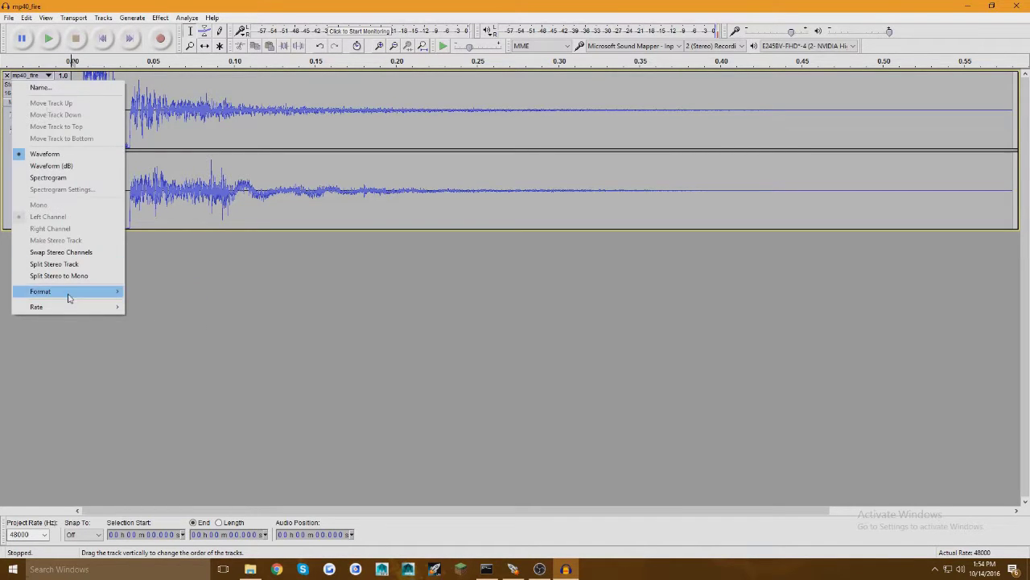
{"action": "mouse_move", "coordinate": [86, 309]}
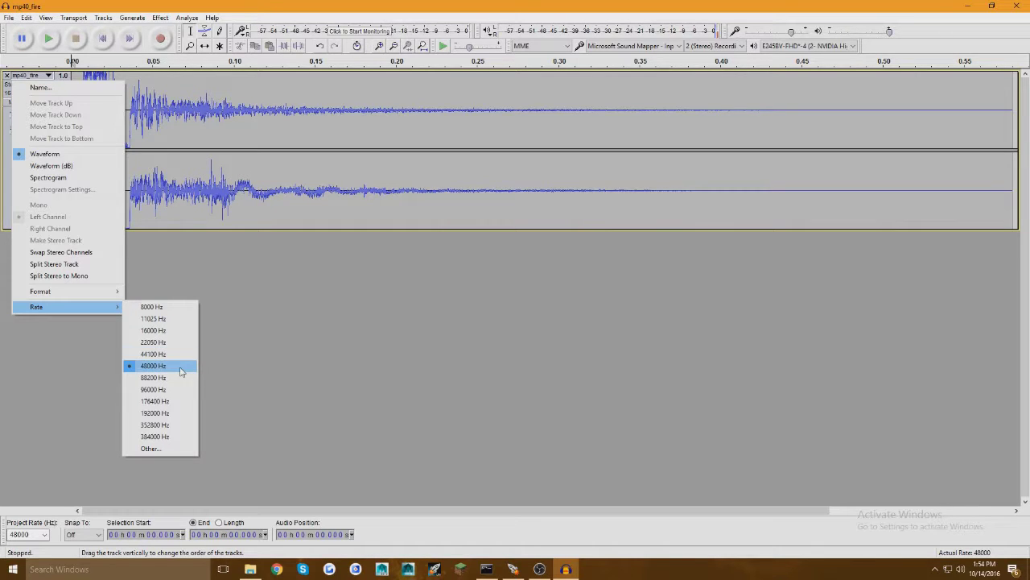
{"action": "left_click", "coordinate": [181, 371]}
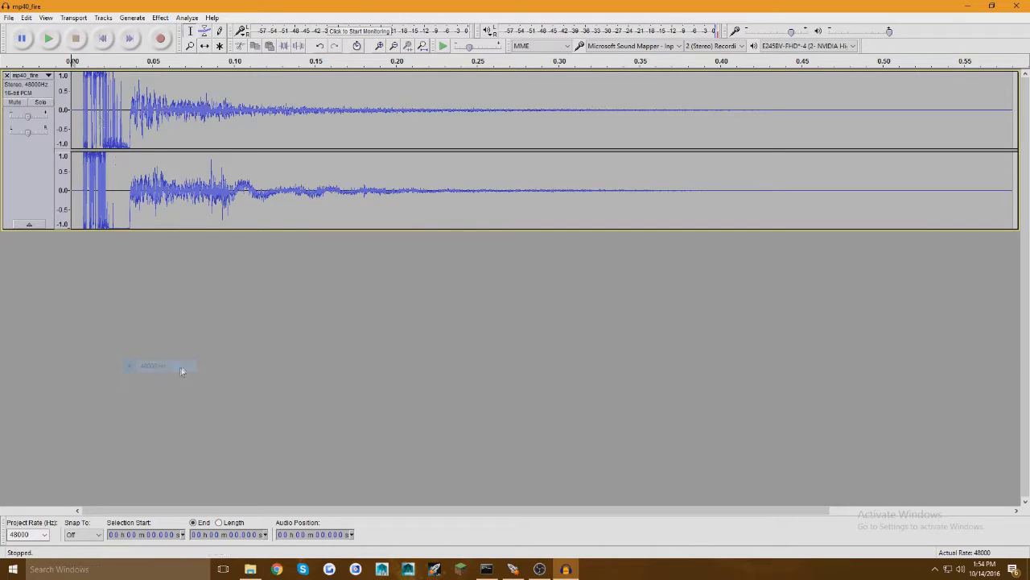
{"action": "left_click", "coordinate": [44, 535]}
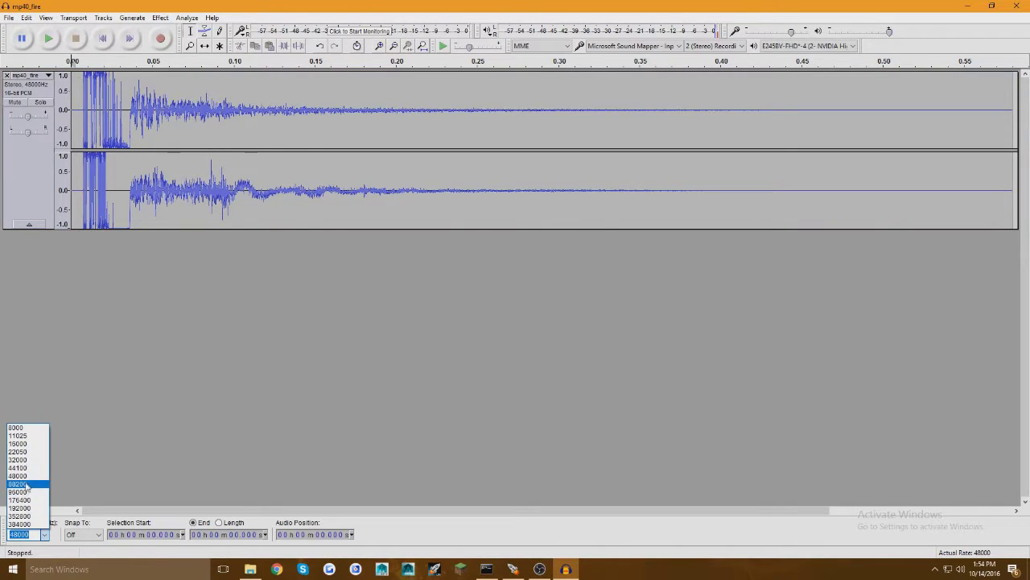
{"action": "key", "text": "Escape"}
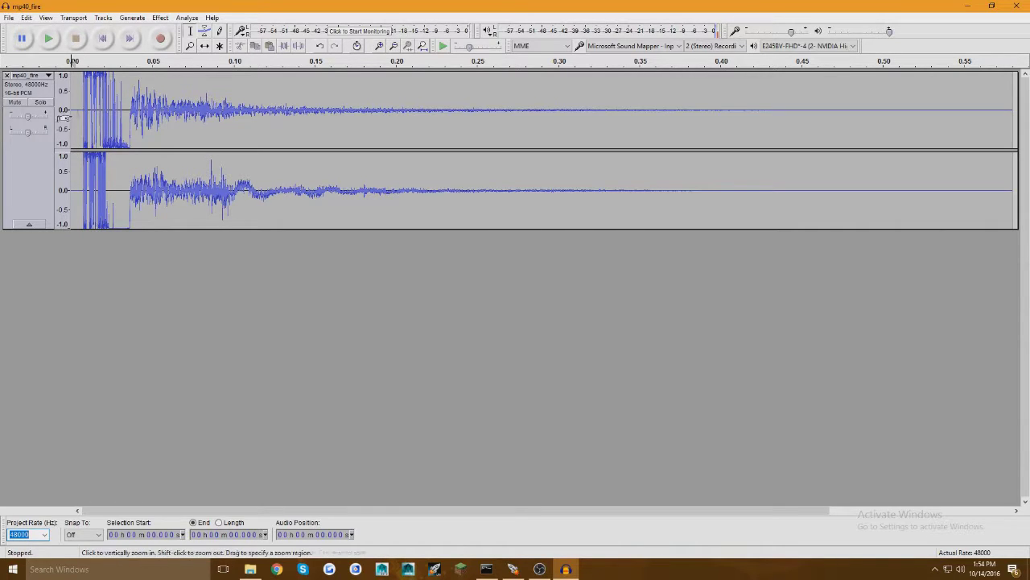
- Try the track at a 96000 Hz sample rate, play it, and restore the rate to 48000 Hz
{"action": "left_click", "coordinate": [50, 76]}
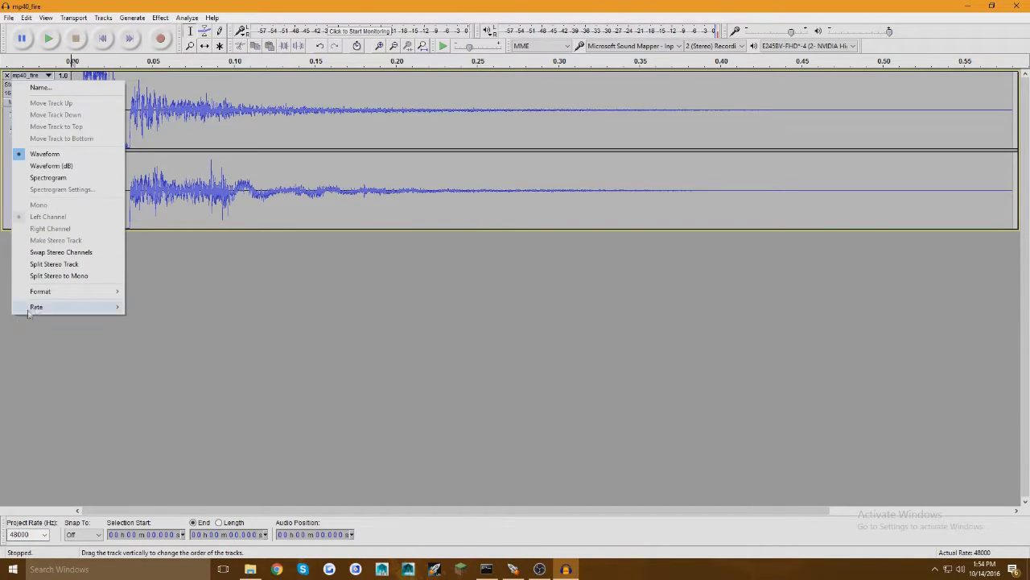
{"action": "left_click", "coordinate": [154, 389]}
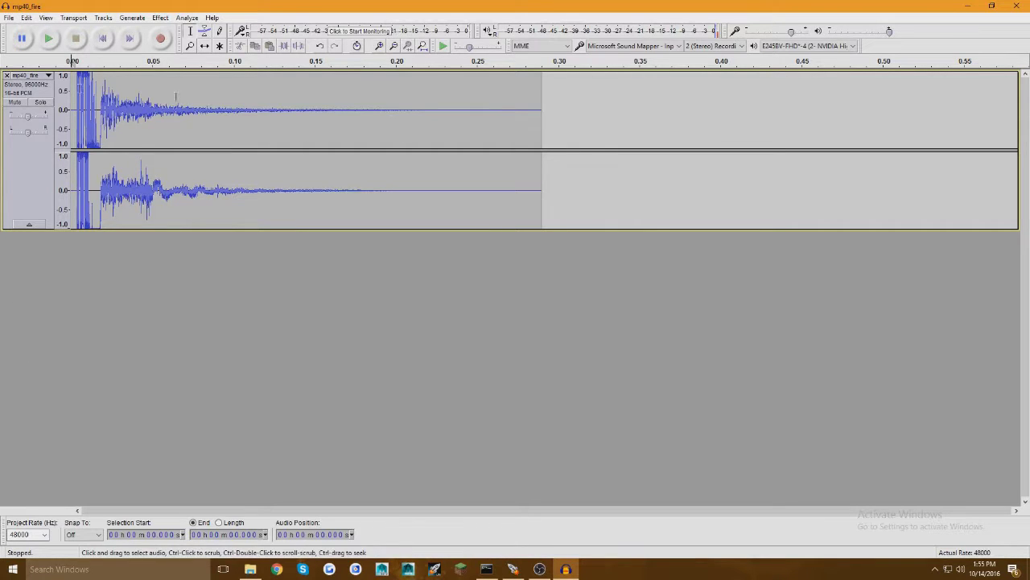
{"action": "left_click", "coordinate": [48, 40]}
{"action": "left_click", "coordinate": [39, 79]}
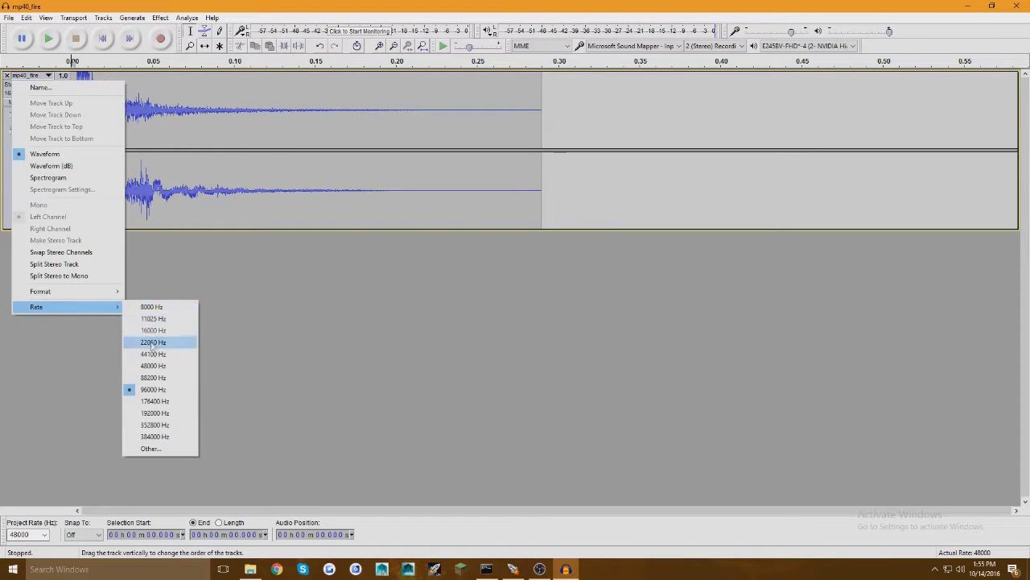
{"action": "left_click", "coordinate": [157, 367]}
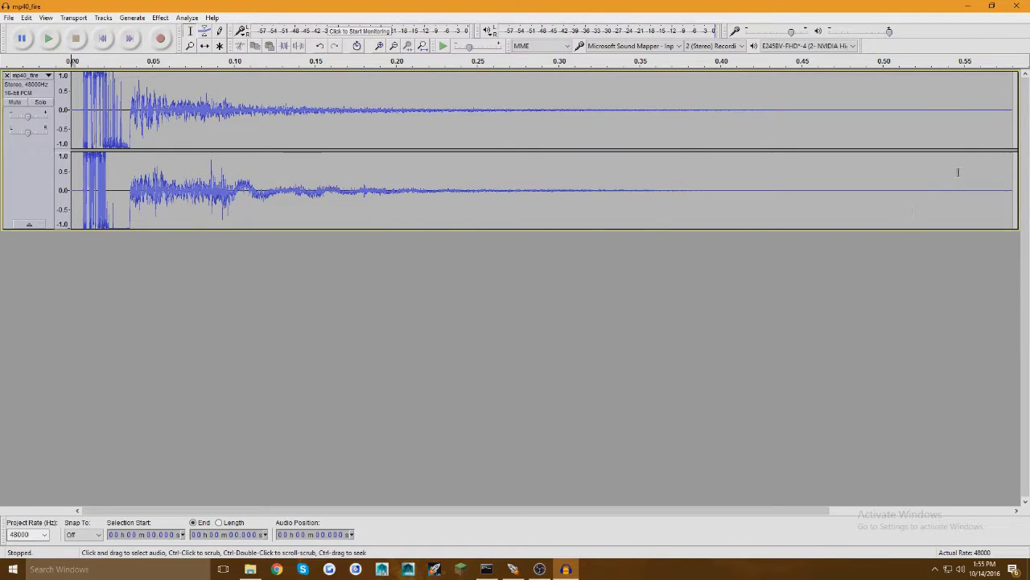
- Place the cursor at the clip's end to read its length, and set the track's sample rate to 96000 Hz
{"action": "left_click", "coordinate": [1013, 81]}
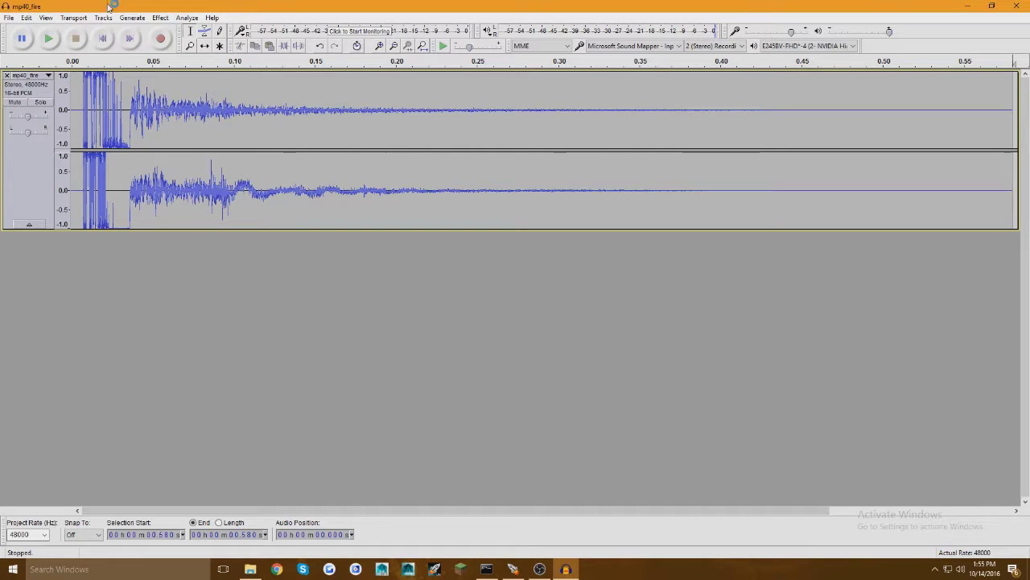
{"action": "left_click", "coordinate": [45, 74]}
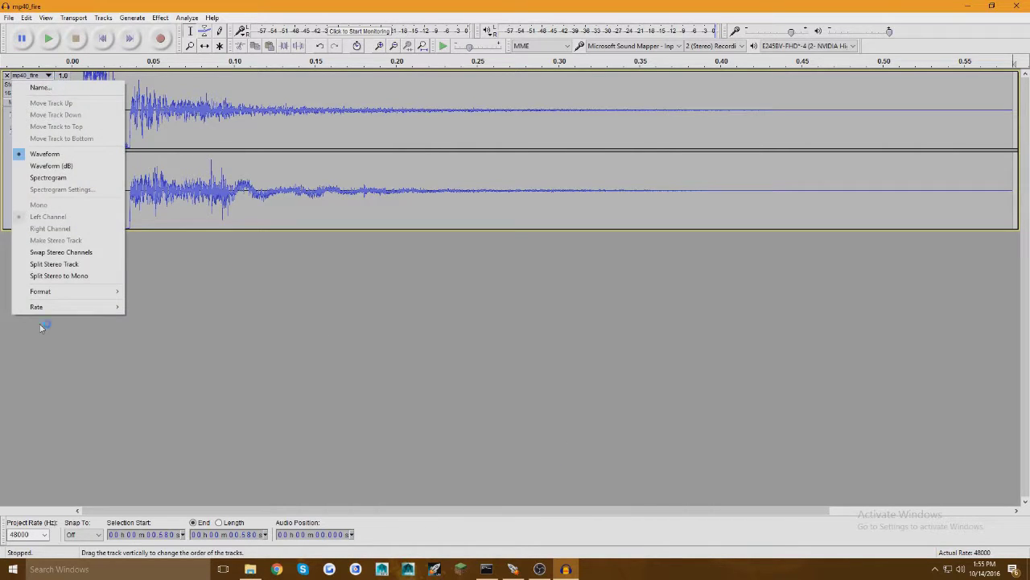
{"action": "mouse_move", "coordinate": [50, 307]}
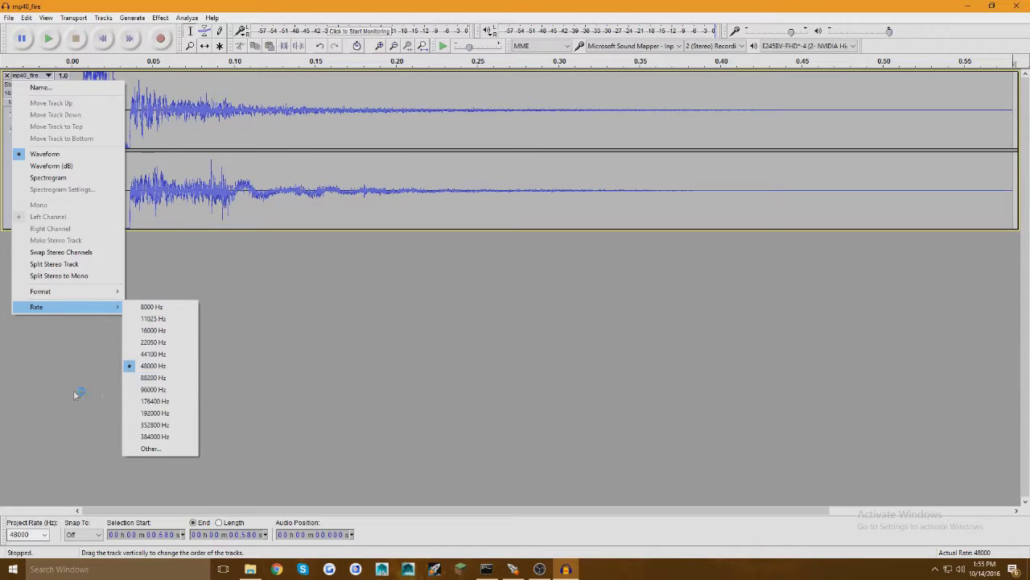
{"action": "left_click", "coordinate": [165, 389]}
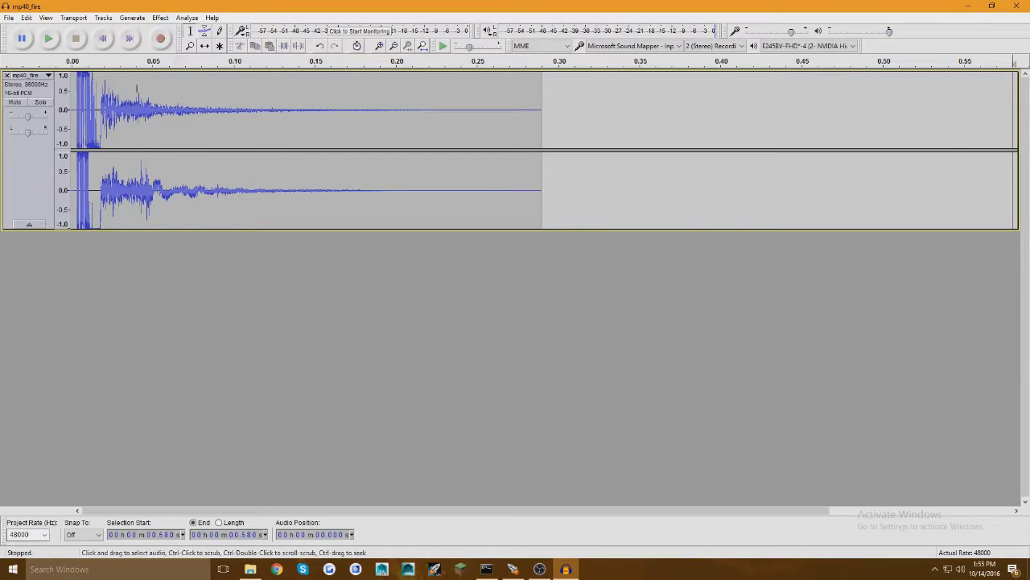
- Apply Change Speed to the entire clip with a new length of 0.580 s
{"action": "left_click", "coordinate": [158, 18]}
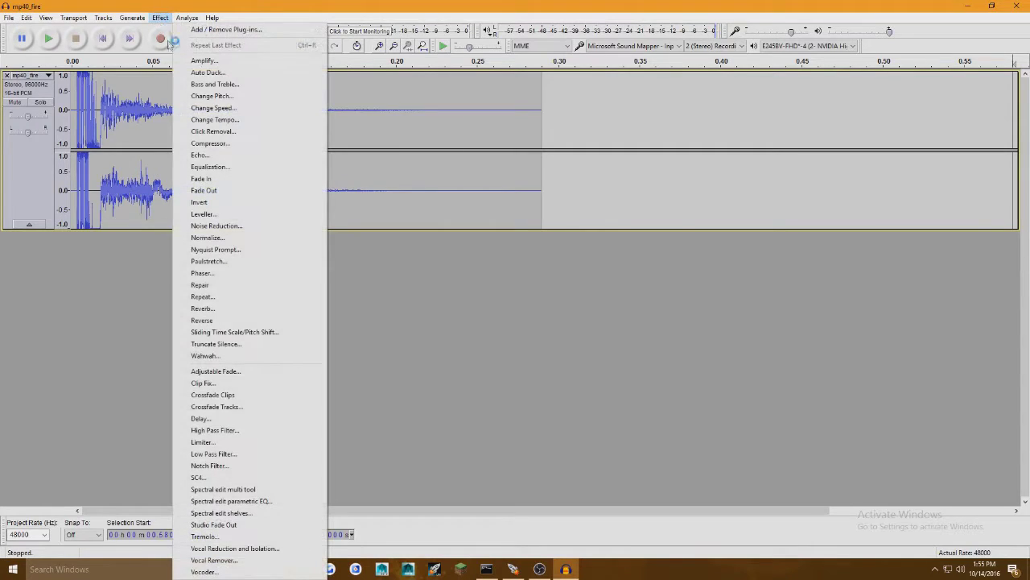
{"action": "left_click", "coordinate": [203, 108]}
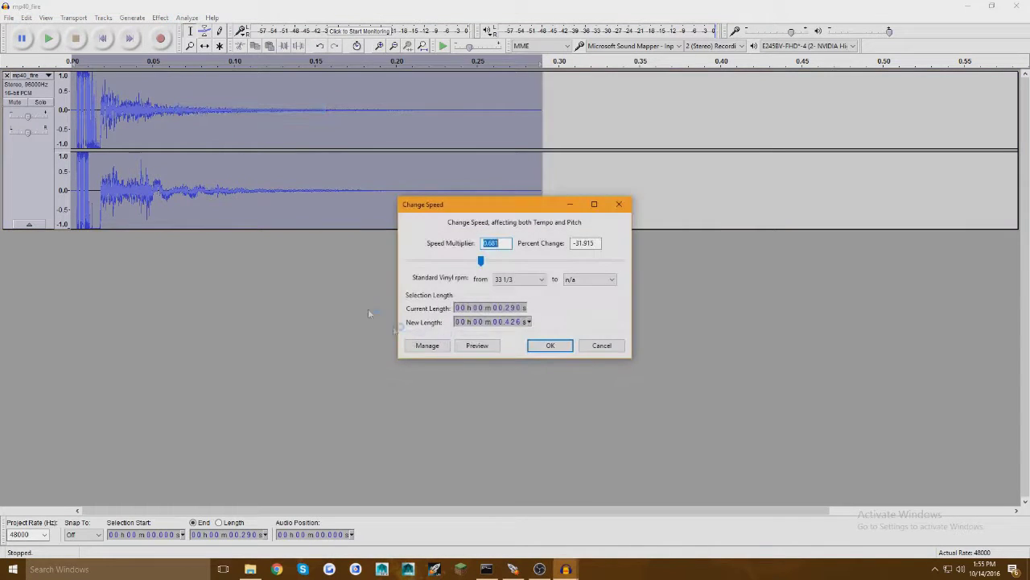
{"action": "left_click", "coordinate": [519, 322]}
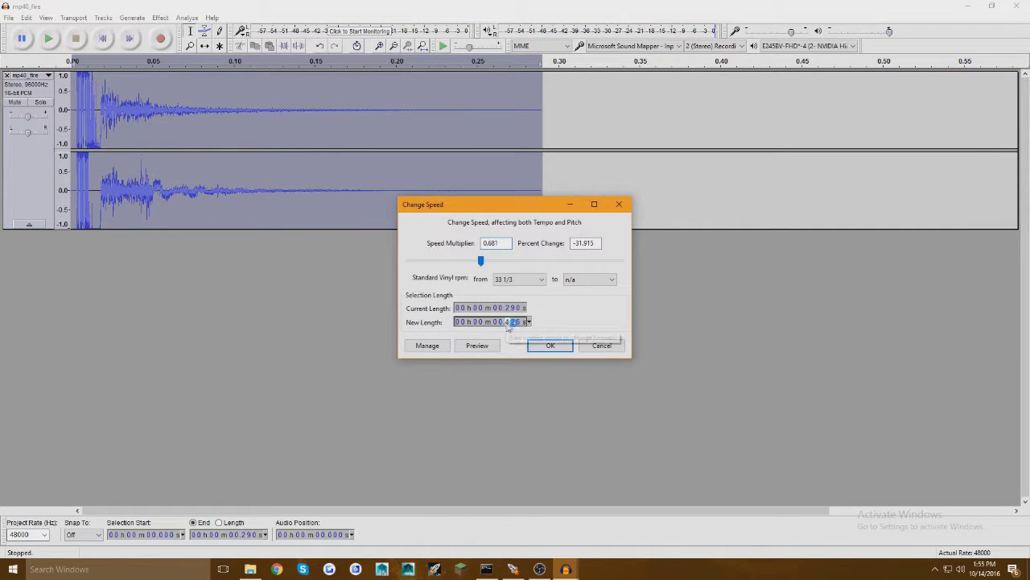
{"action": "key", "text": "BackSpace"}
{"action": "key", "text": "BackSpace"}
{"action": "key", "text": "BackSpace"}
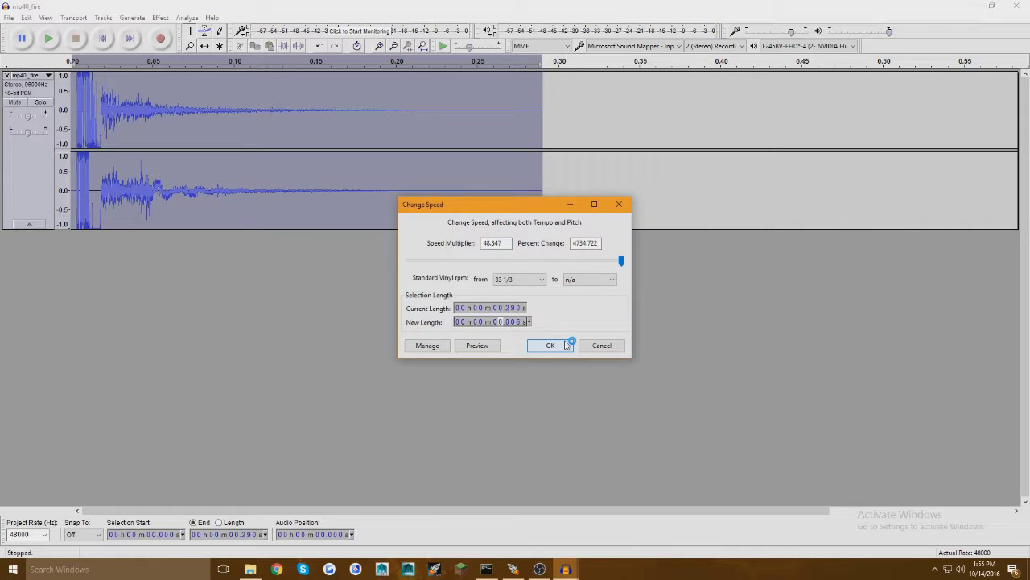
{"action": "type", "text": "580"}
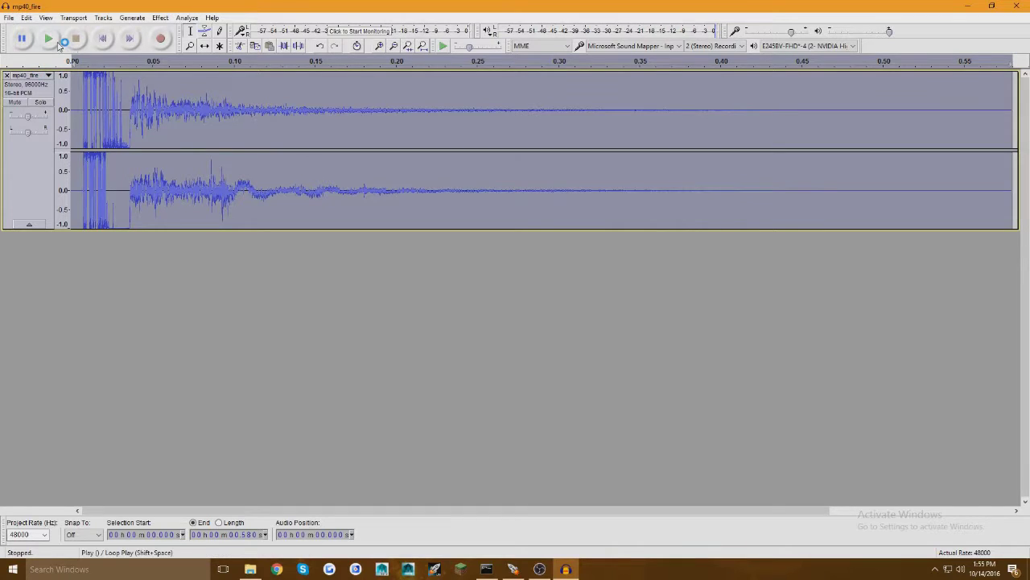
- Play the slowed clip and check the track's sample rate setting
{"action": "left_click", "coordinate": [49, 39]}
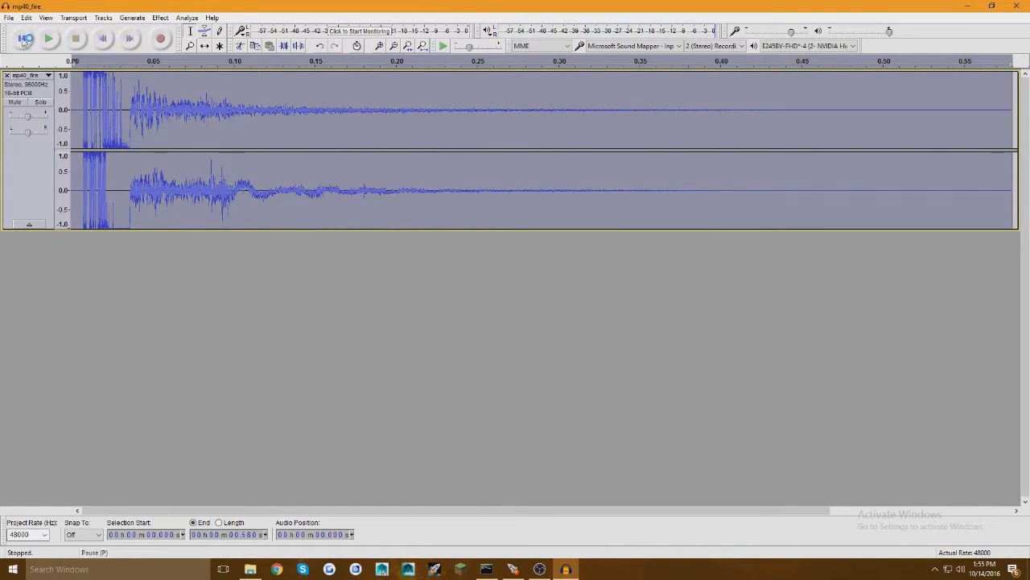
{"action": "left_click", "coordinate": [36, 76]}
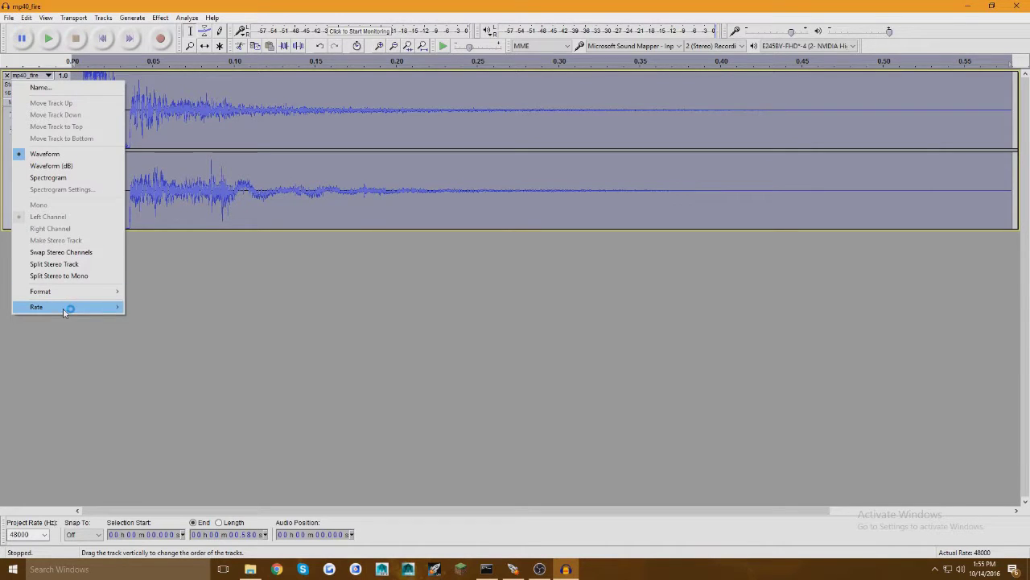
{"action": "mouse_move", "coordinate": [69, 306]}
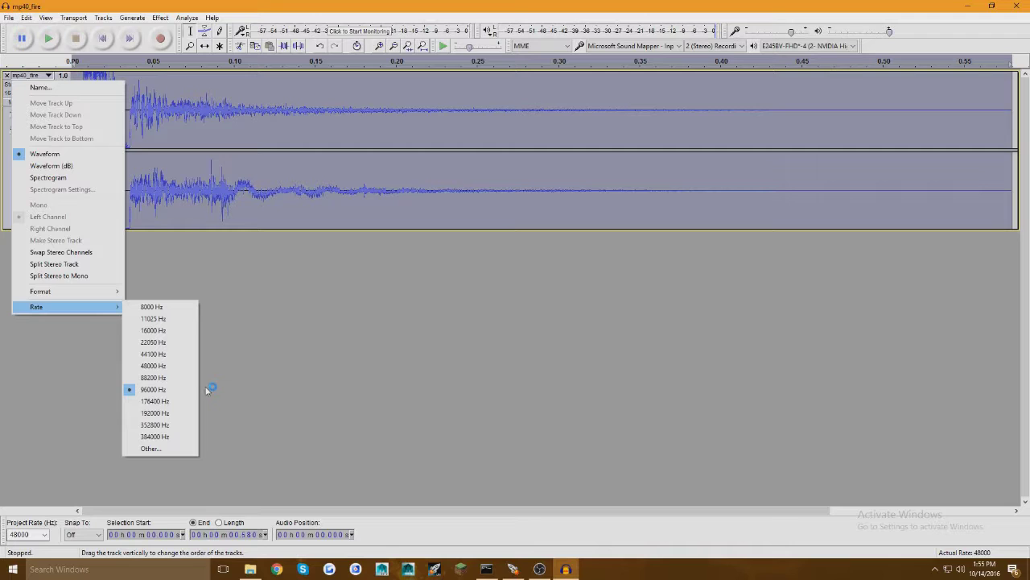
{"action": "left_click", "coordinate": [323, 345]}
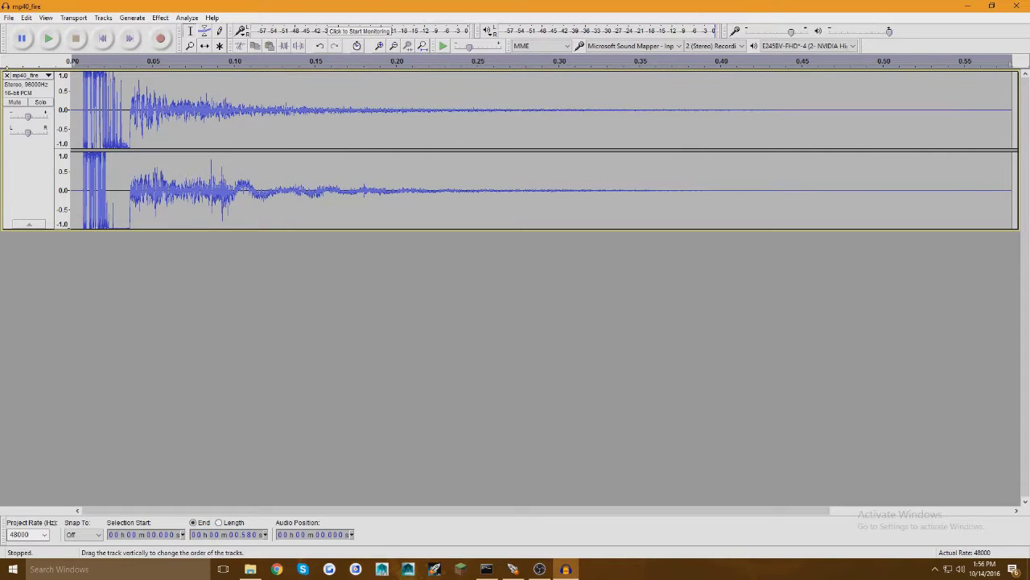
- Start an audio export to the Desktop and name the file mp40_poop
{"action": "left_click", "coordinate": [9, 17]}
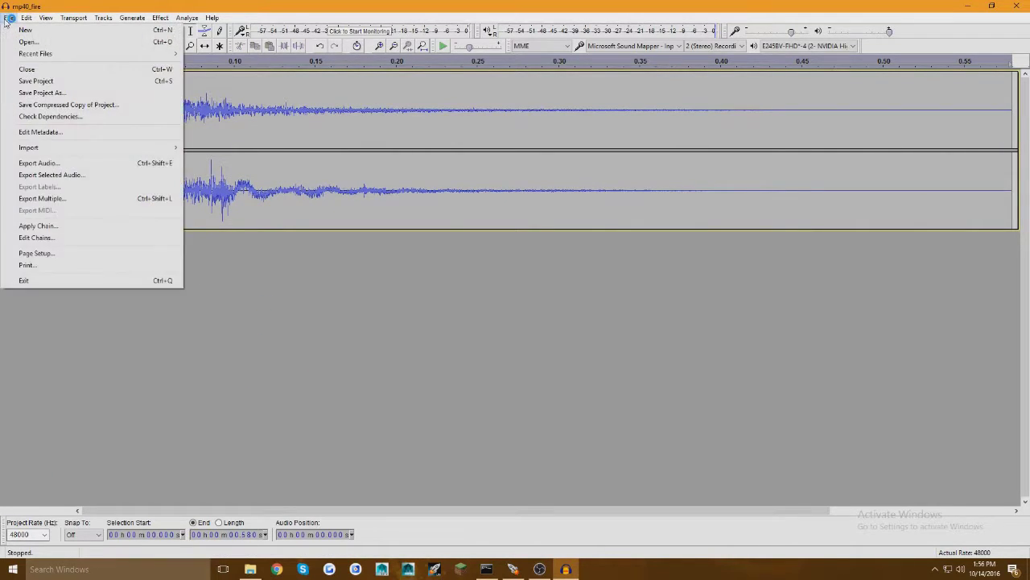
{"action": "left_click", "coordinate": [69, 164]}
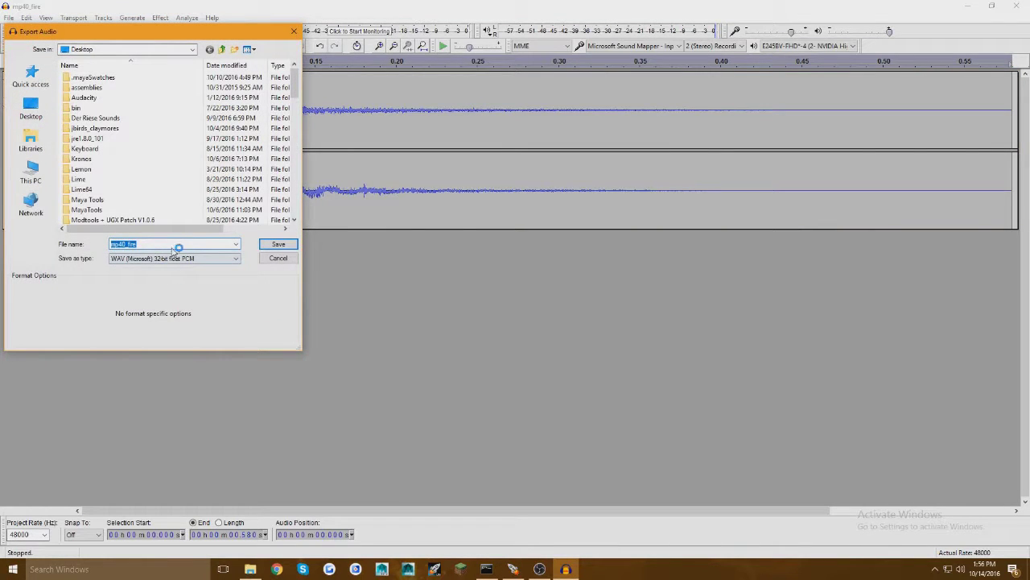
{"action": "left_click", "coordinate": [175, 244]}
{"action": "left_click_drag", "start_coordinate": [176, 244], "coordinate": [4, 244]}
{"action": "type", "text": "mp40"}
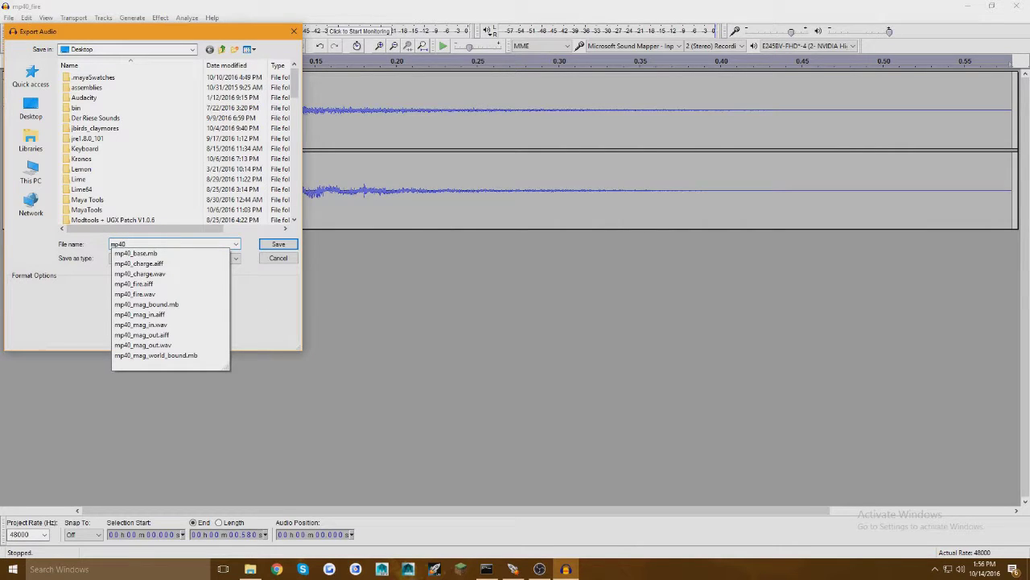
{"action": "type", "text": "_poop"}
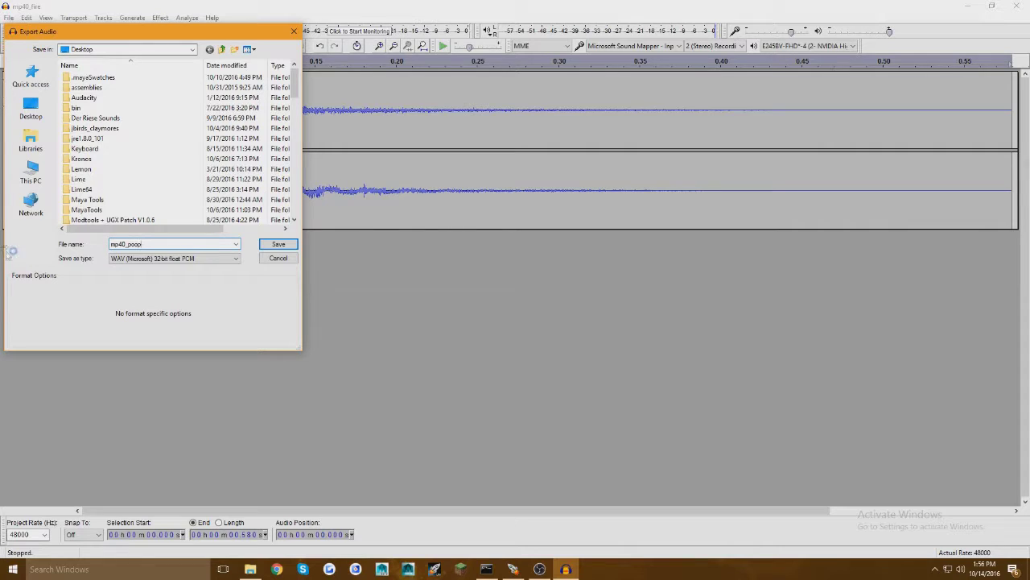
- Set the export type to Other uncompressed files with a WAV (Microsoft) header and Signed 16-bit PCM encoding
{"action": "left_click", "coordinate": [199, 258]}
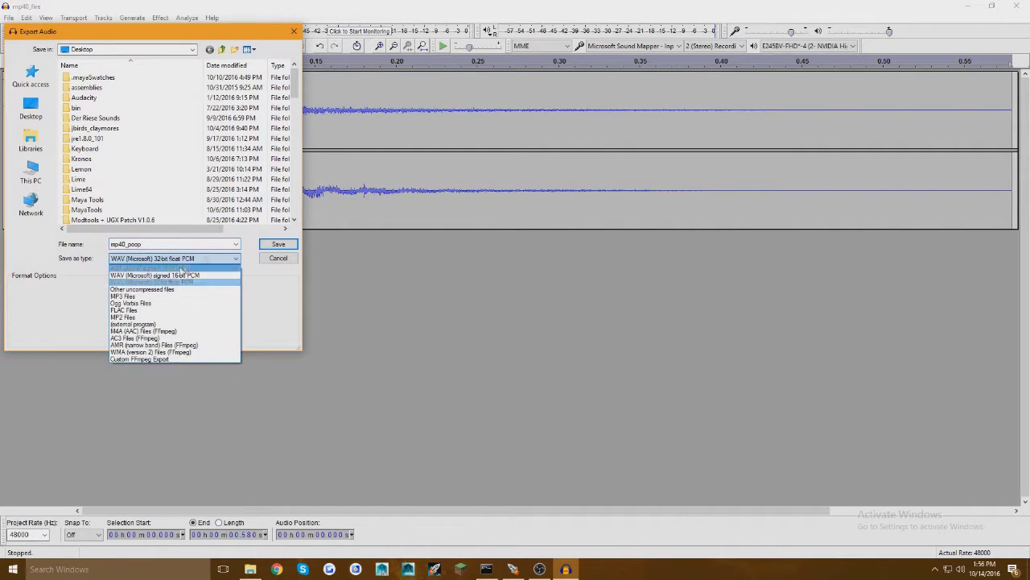
{"action": "left_click", "coordinate": [170, 290]}
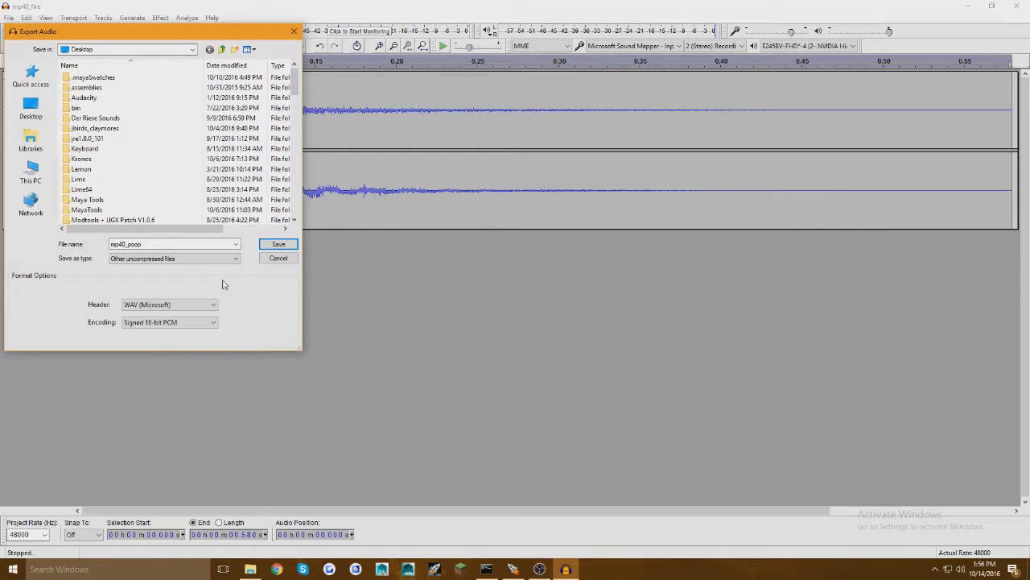
{"action": "left_click", "coordinate": [206, 304]}
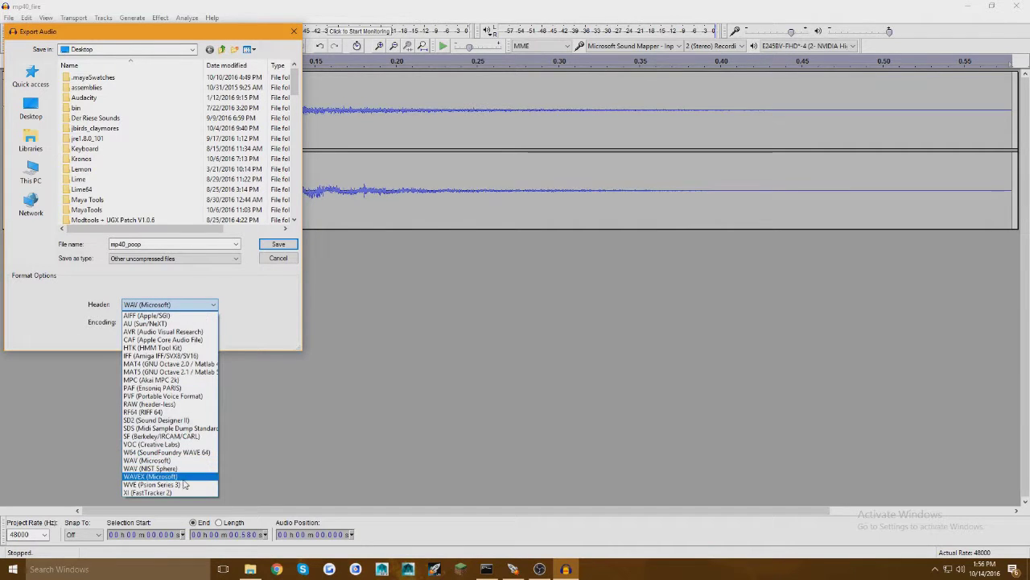
{"action": "left_click", "coordinate": [189, 461]}
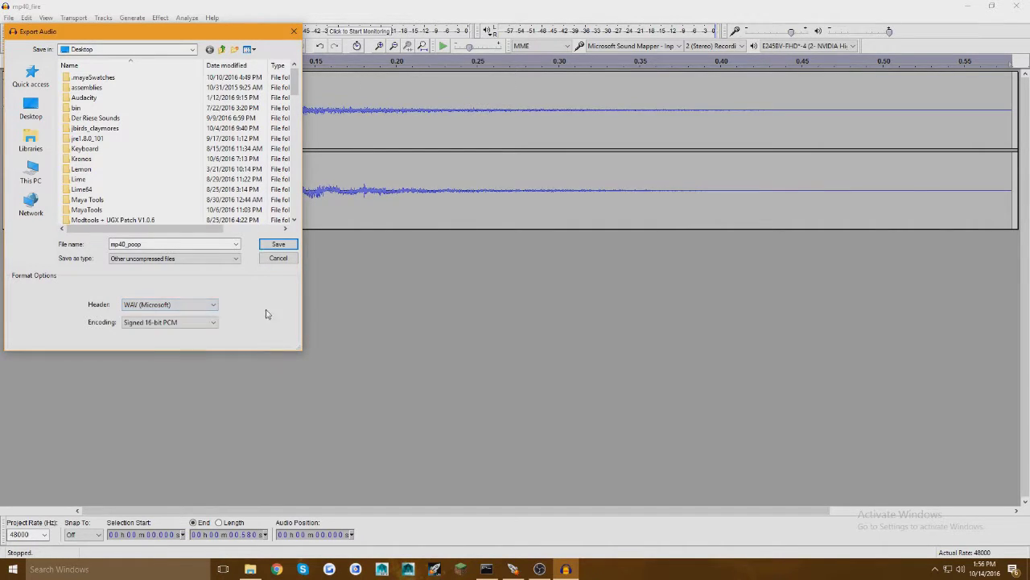
{"action": "left_click", "coordinate": [209, 320]}
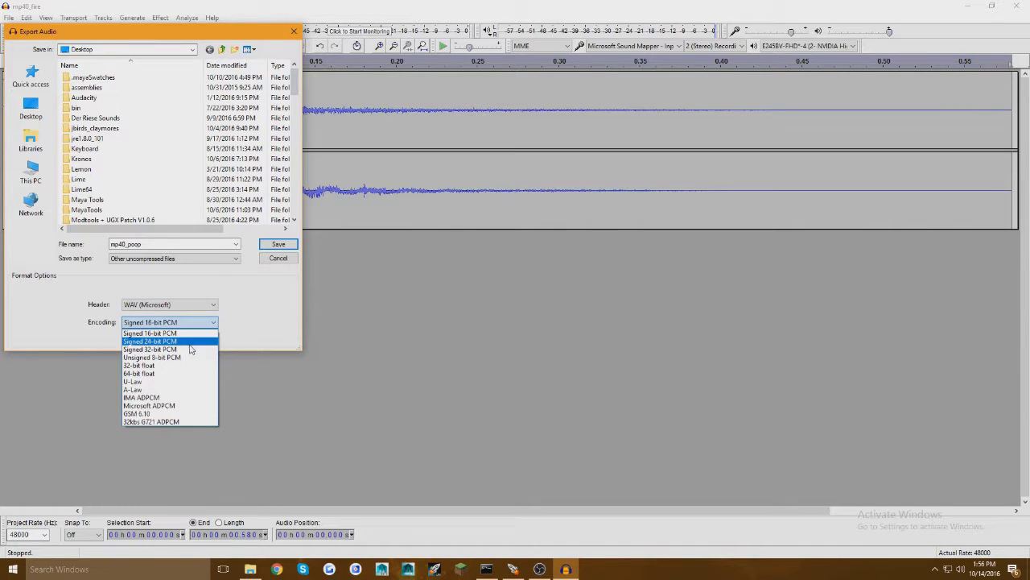
{"action": "left_click", "coordinate": [190, 338]}
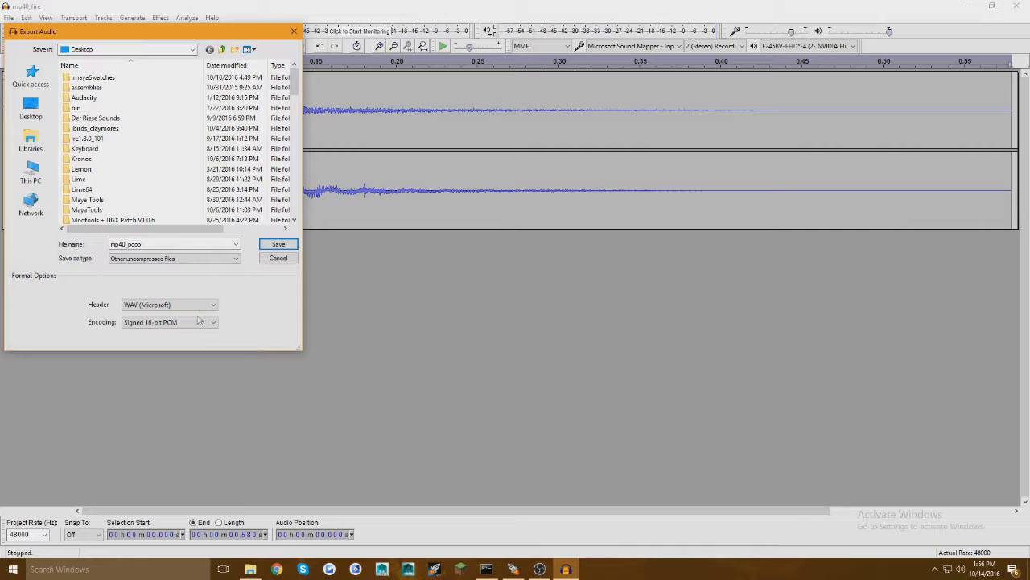
- Extend the export file name to mp40_poop.wav and keep Other uncompressed files as the type
{"action": "double_click", "coordinate": [180, 243]}
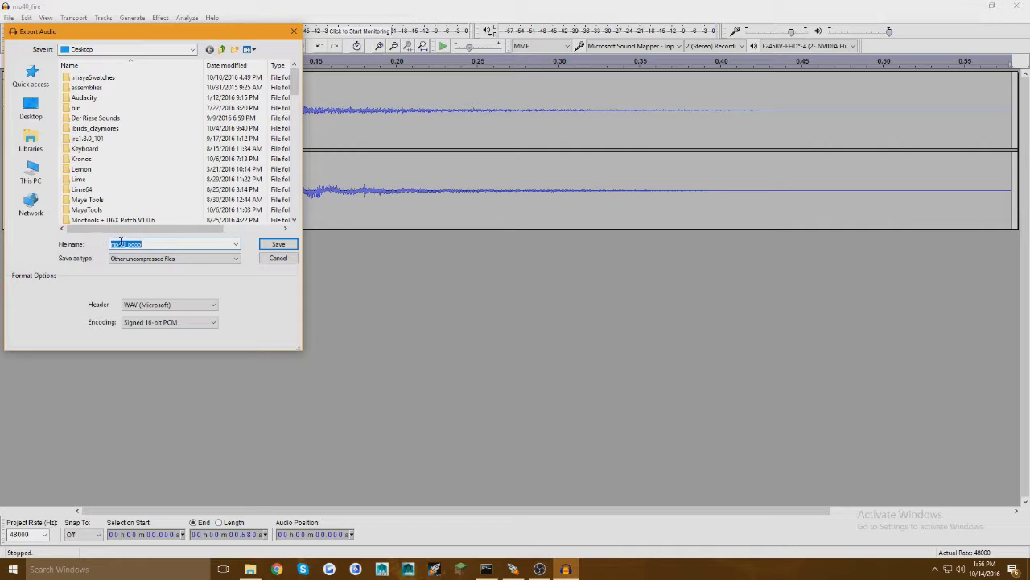
{"action": "left_click", "coordinate": [167, 242]}
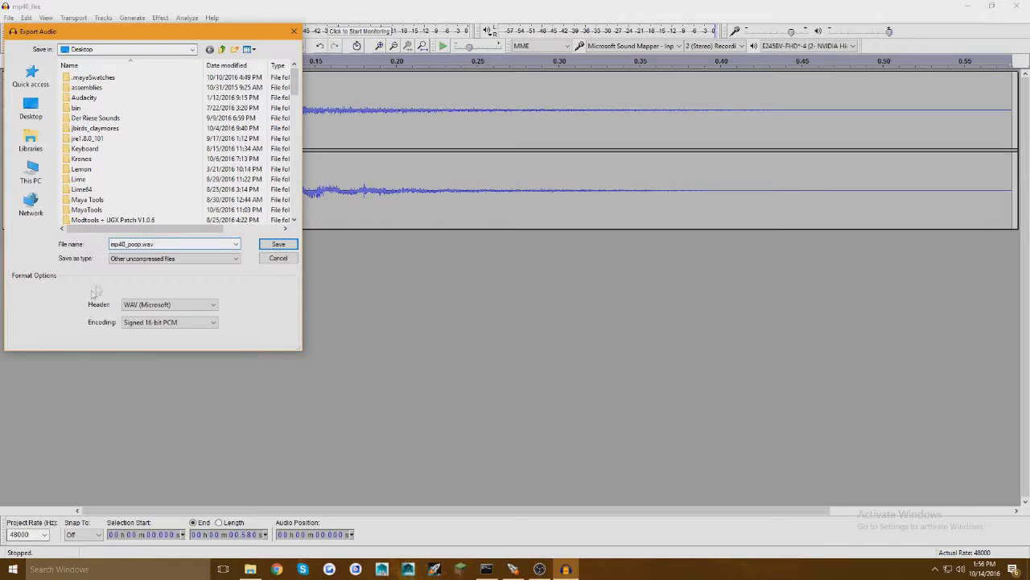
{"action": "left_click", "coordinate": [148, 258]}
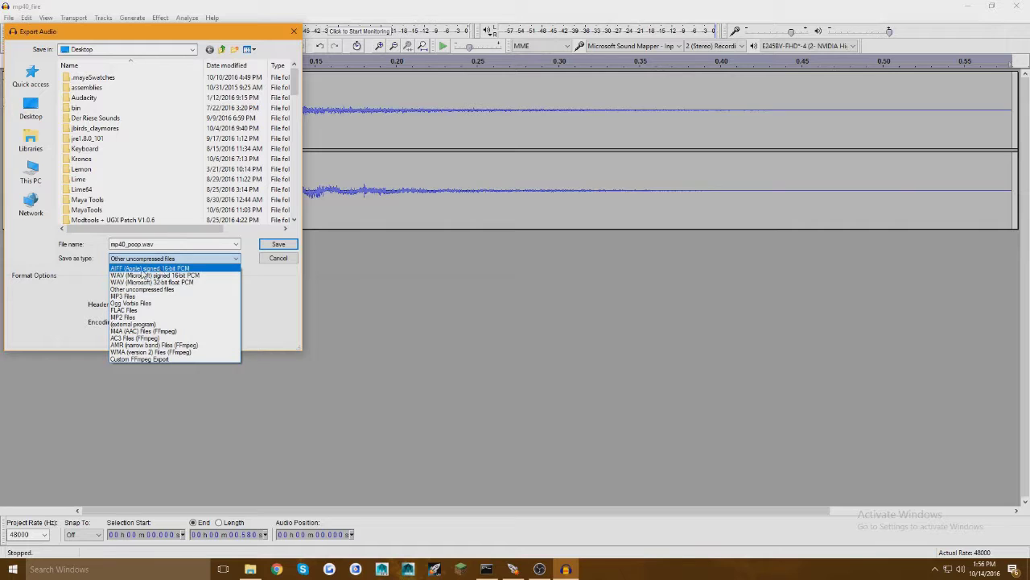
{"action": "left_click", "coordinate": [267, 272]}
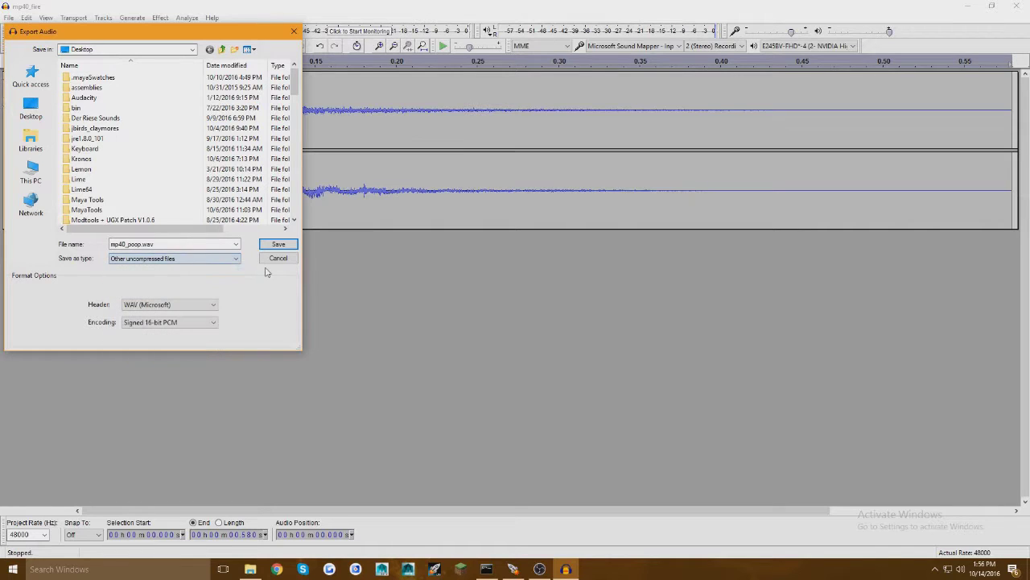
- Save the export, accepting the metadata, and close Audacity
{"action": "left_click", "coordinate": [276, 243]}
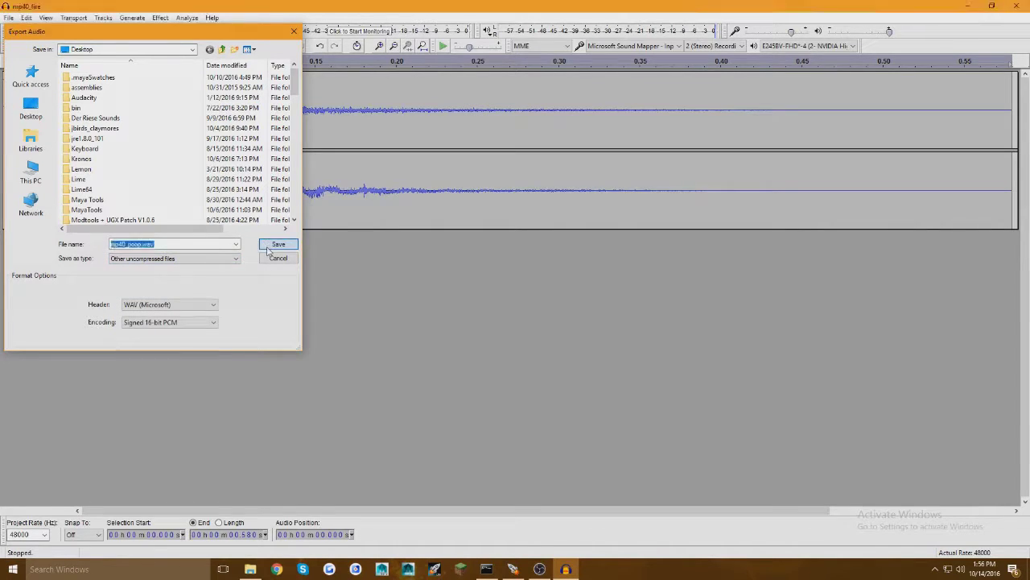
{"action": "left_click", "coordinate": [667, 443]}
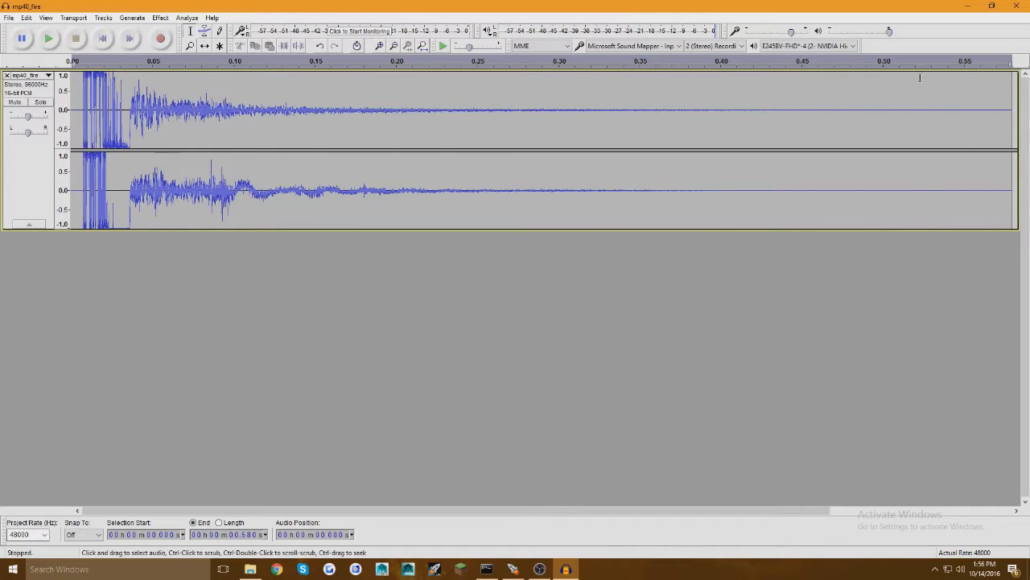
{"action": "left_click", "coordinate": [1016, 6]}
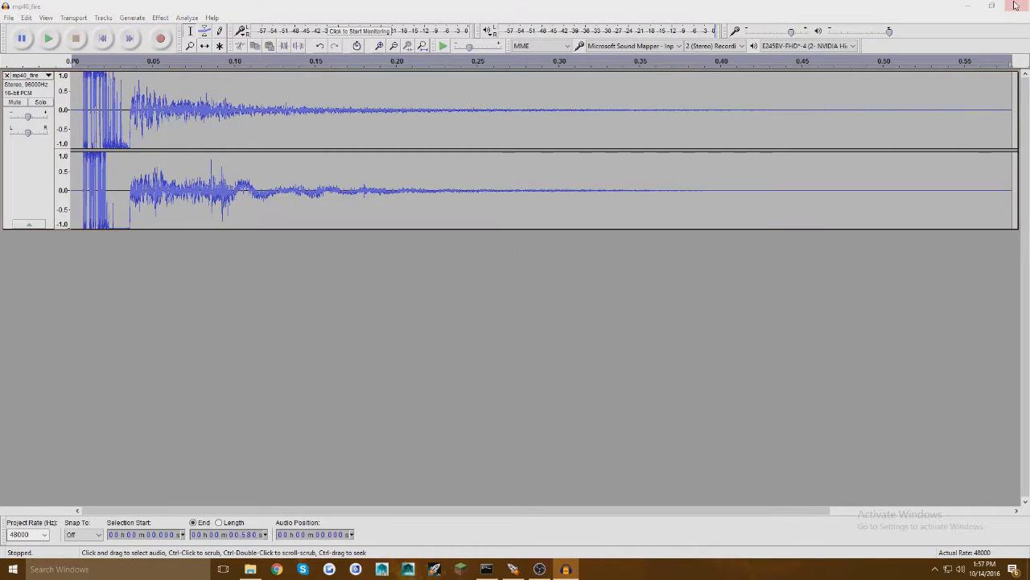
{"action": "left_click", "coordinate": [543, 283]}
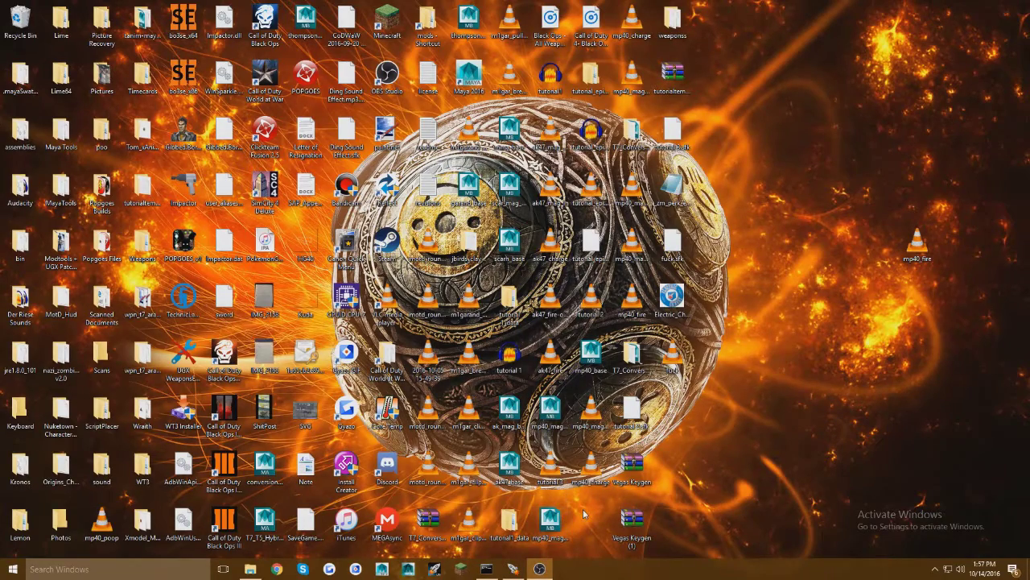
- Check the file type in the properties of mp40_poop on the desktop, and close the properties
{"action": "right_click", "coordinate": [100, 535]}
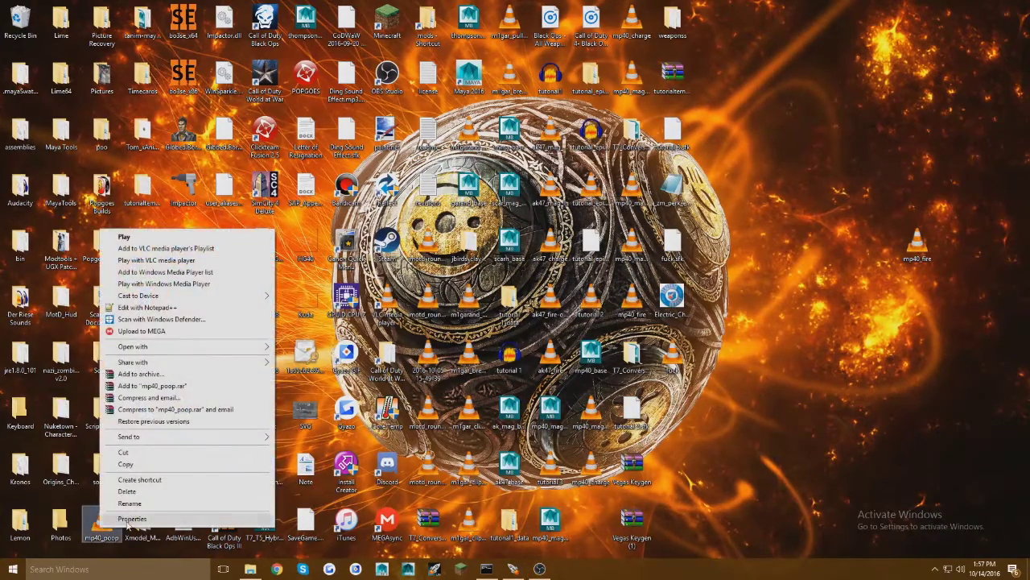
{"action": "left_click", "coordinate": [128, 520]}
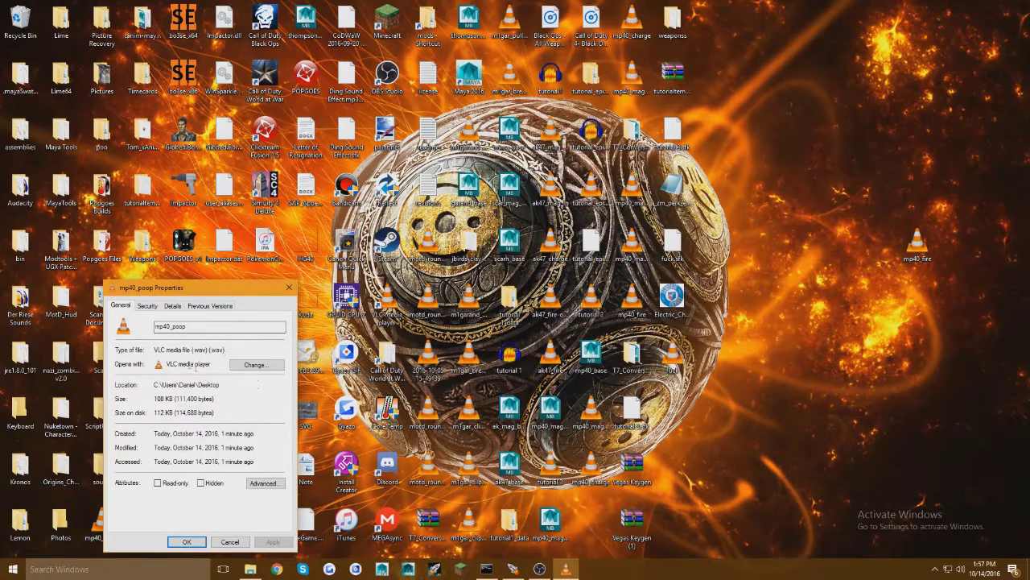
{"action": "left_click_drag", "start_coordinate": [202, 349], "coordinate": [249, 350]}
{"action": "left_click", "coordinate": [248, 349]}
{"action": "left_click", "coordinate": [289, 287]}
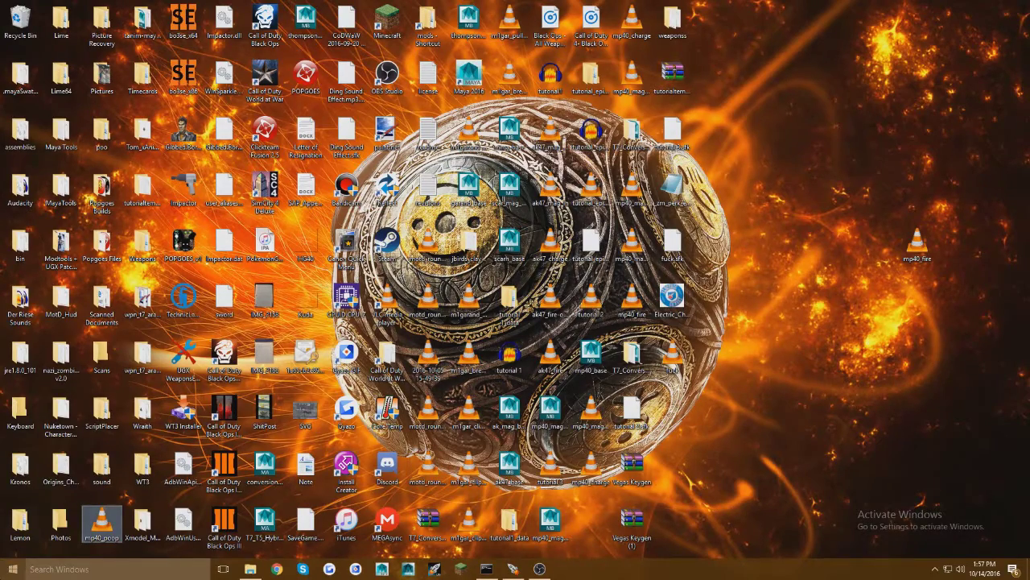
- Open File Explorer and go to the sound_assets folder of Call of Duty Black Ops III
{"action": "left_click", "coordinate": [13, 568]}
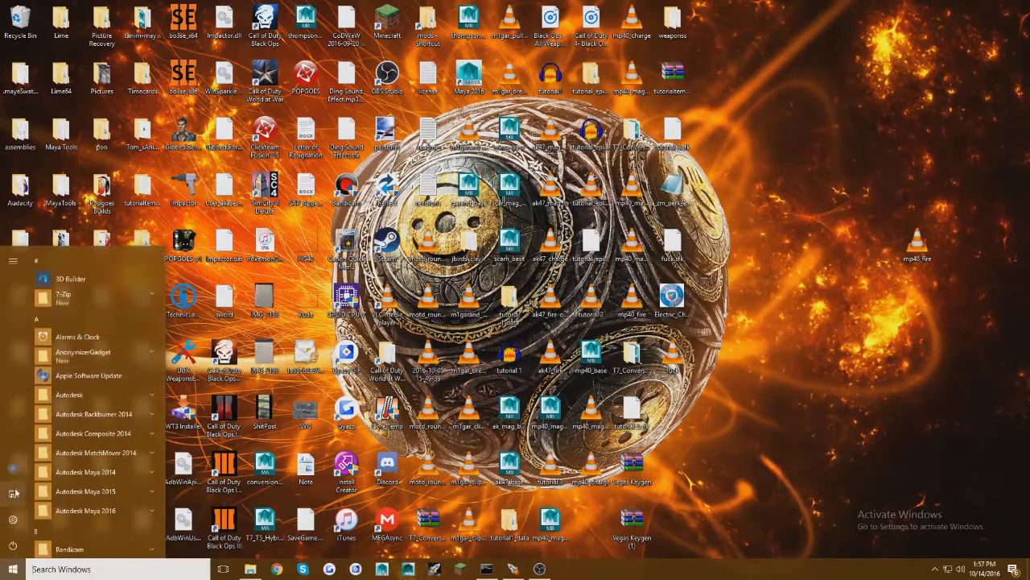
{"action": "left_click", "coordinate": [13, 494]}
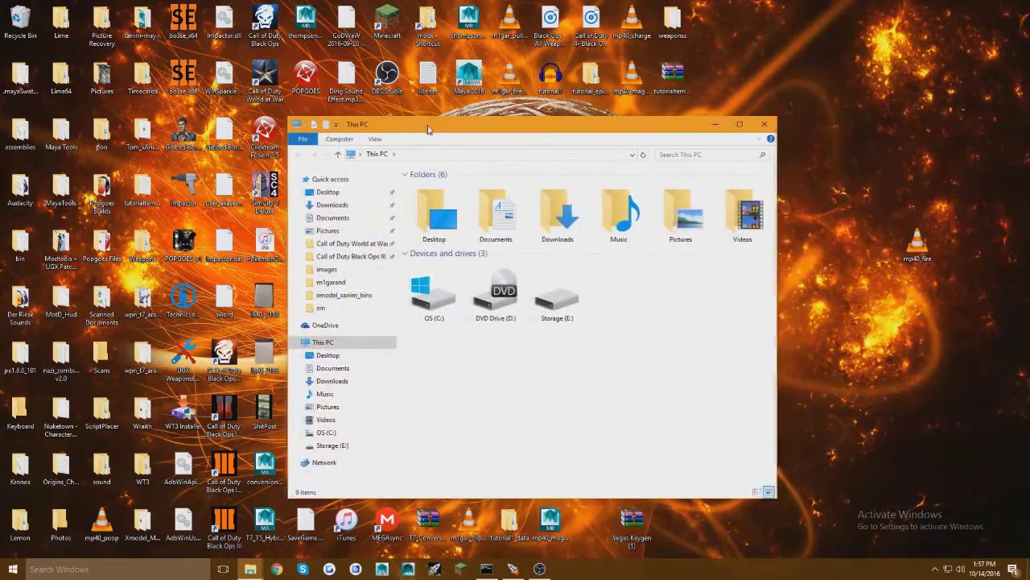
{"action": "left_click_drag", "start_coordinate": [701, 123], "coordinate": [736, 122]}
{"action": "left_click", "coordinate": [379, 256]}
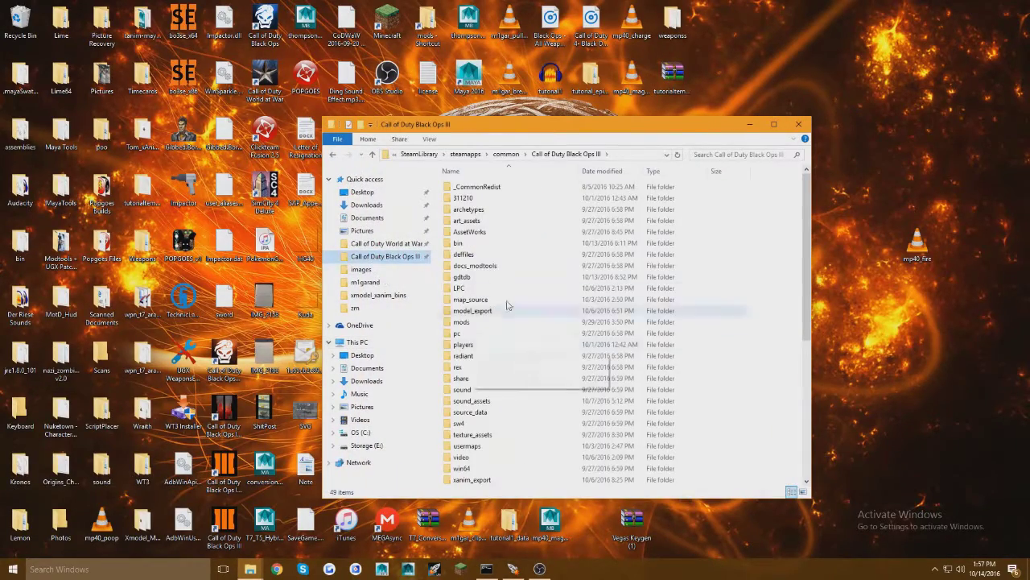
{"action": "scroll", "coordinate": [491, 322], "scroll_direction": "down", "scroll_amount": 2}
{"action": "double_click", "coordinate": [479, 335]}
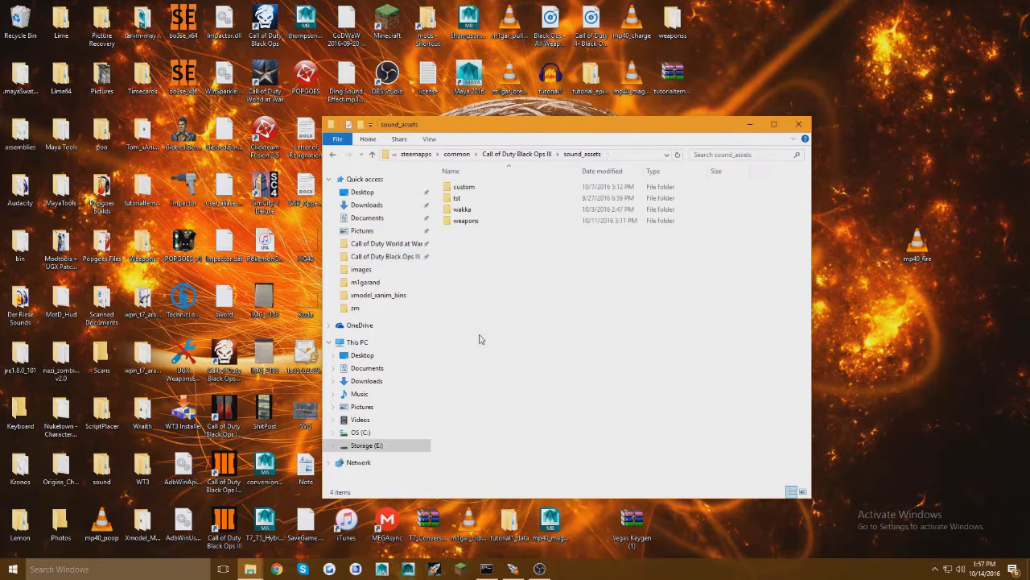
- Open the mp40 folder inside weapons and examine its sound files
{"action": "double_click", "coordinate": [471, 222]}
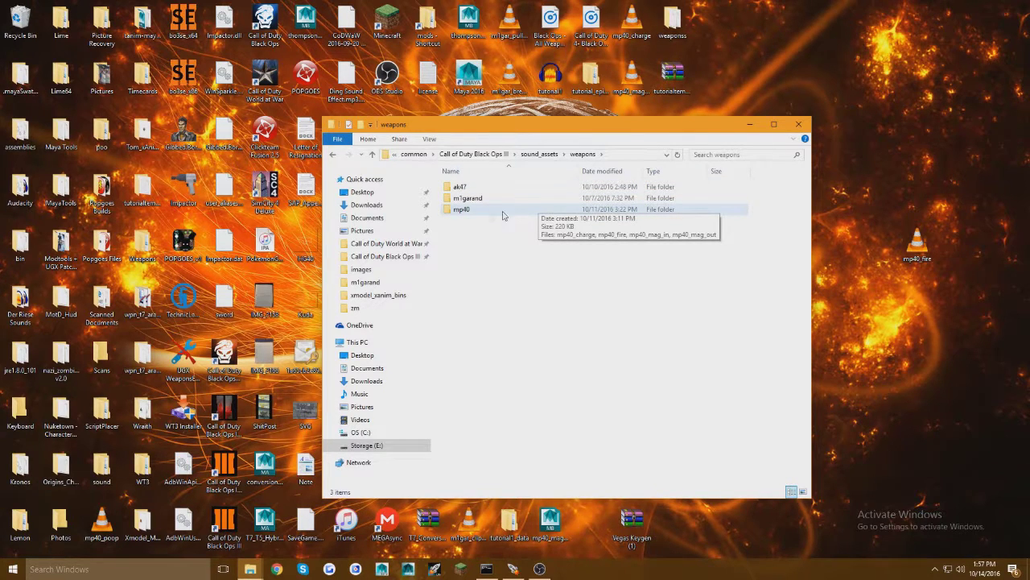
{"action": "double_click", "coordinate": [480, 211]}
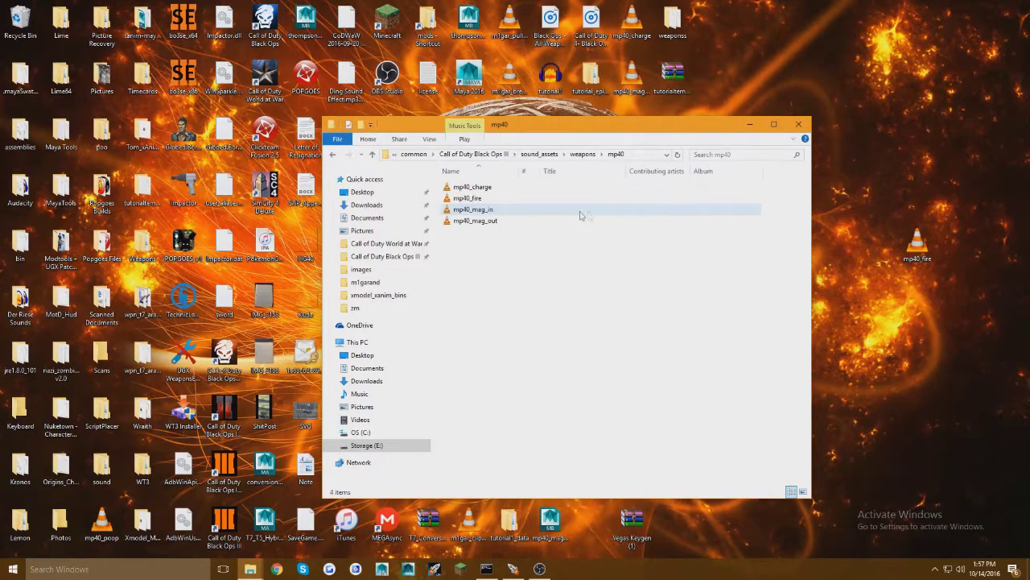
{"action": "left_click_drag", "start_coordinate": [546, 294], "coordinate": [457, 188]}
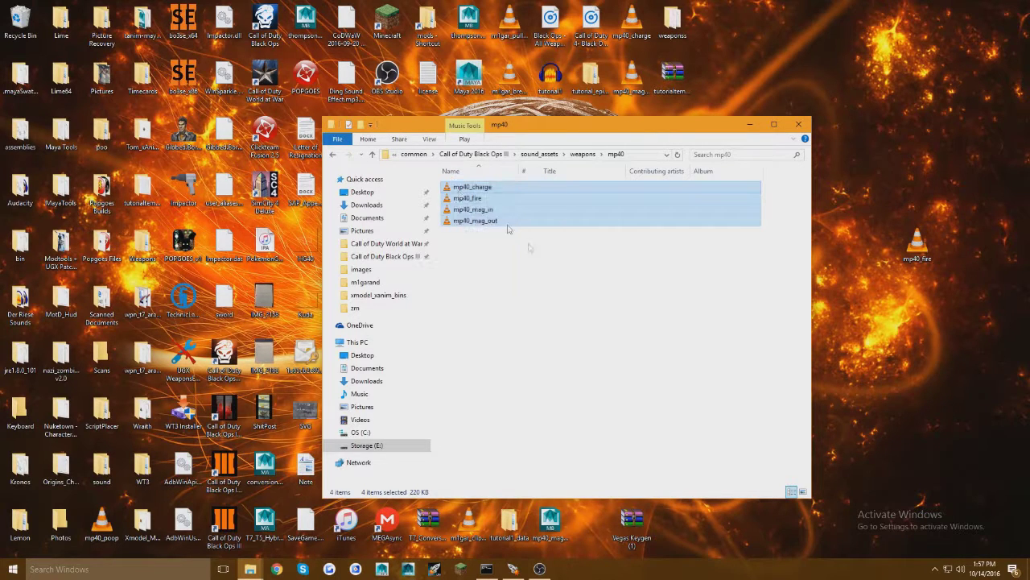
{"action": "left_click", "coordinate": [524, 271]}
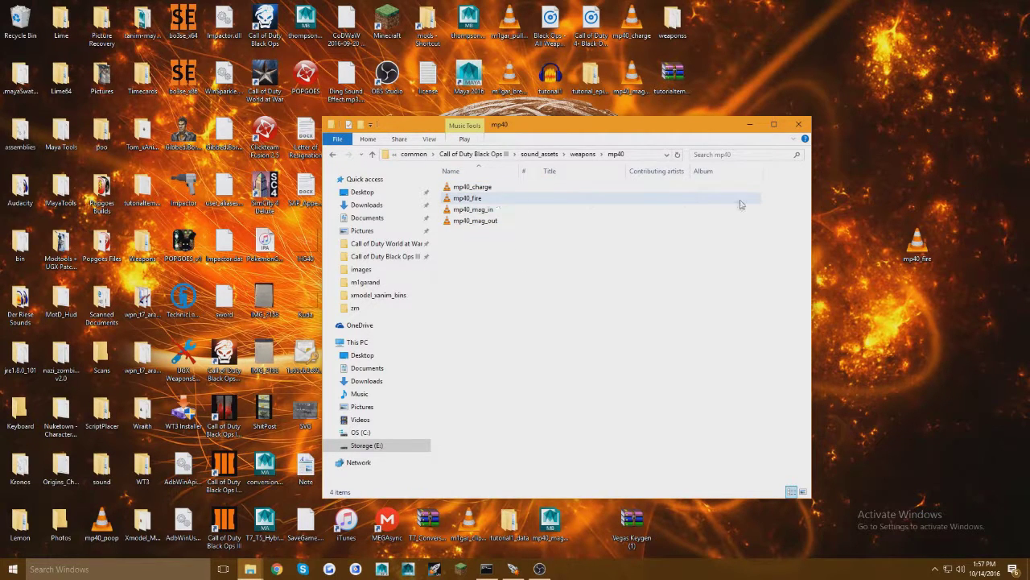
- Return to the Call of Duty Black Ops III folder and open share\raw\sound
{"action": "left_click", "coordinate": [583, 153]}
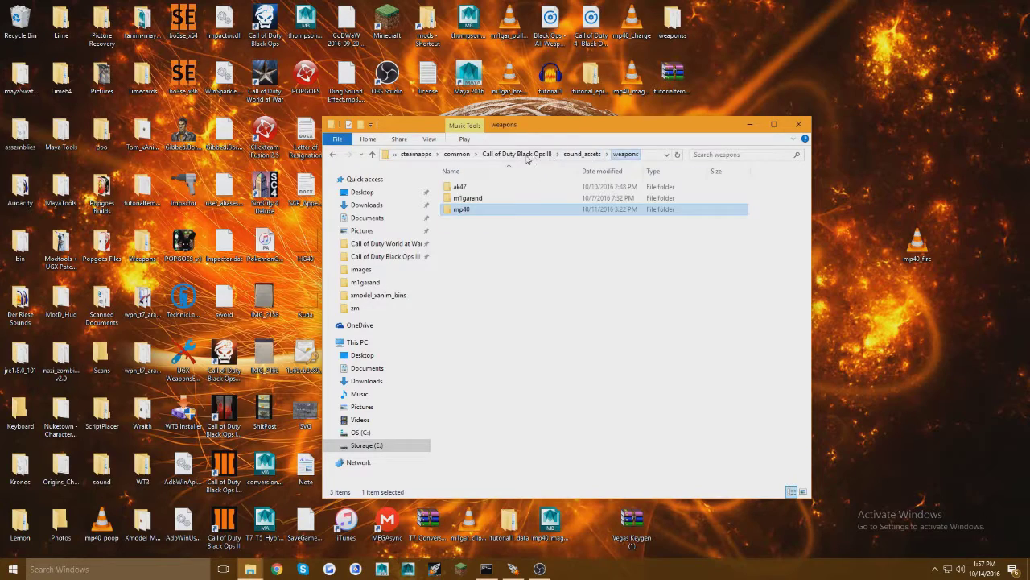
{"action": "left_click", "coordinate": [473, 154]}
{"action": "left_click", "coordinate": [507, 377]}
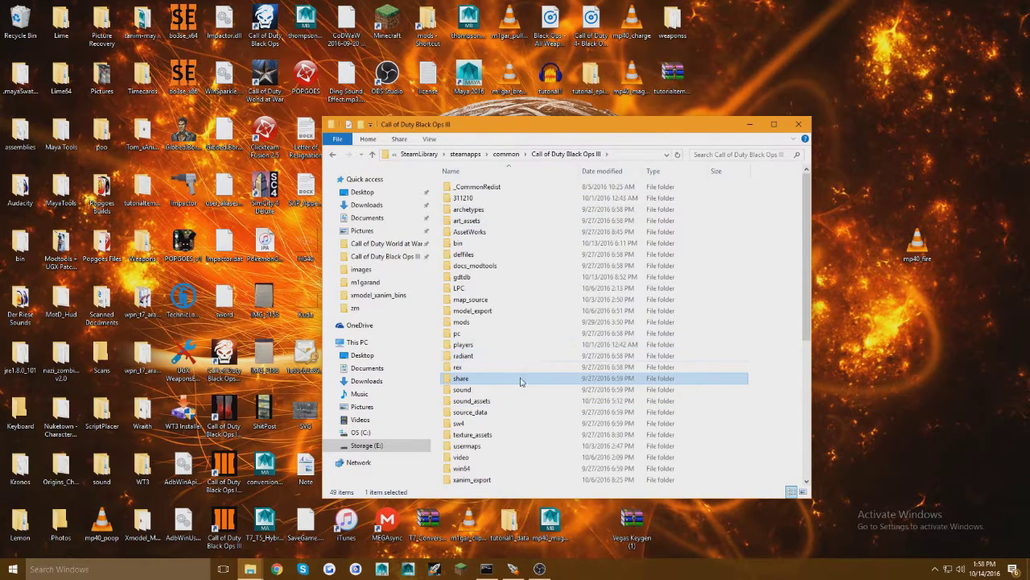
{"action": "double_click", "coordinate": [520, 382]}
{"action": "double_click", "coordinate": [523, 208]}
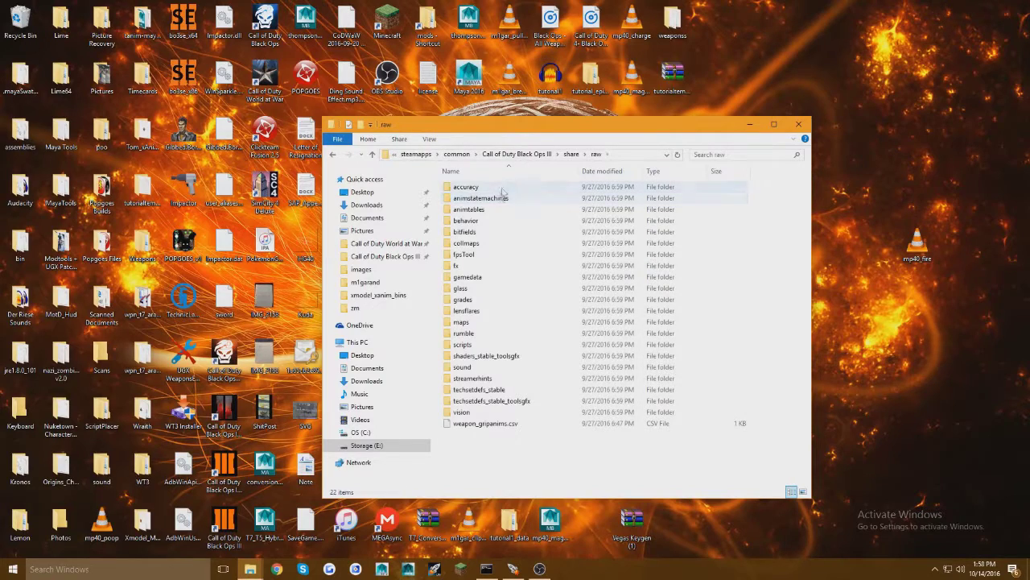
{"action": "double_click", "coordinate": [471, 368]}
- Sort the sound folder by name, open the aliases folder and locate mp40.csv
{"action": "left_click", "coordinate": [468, 171]}
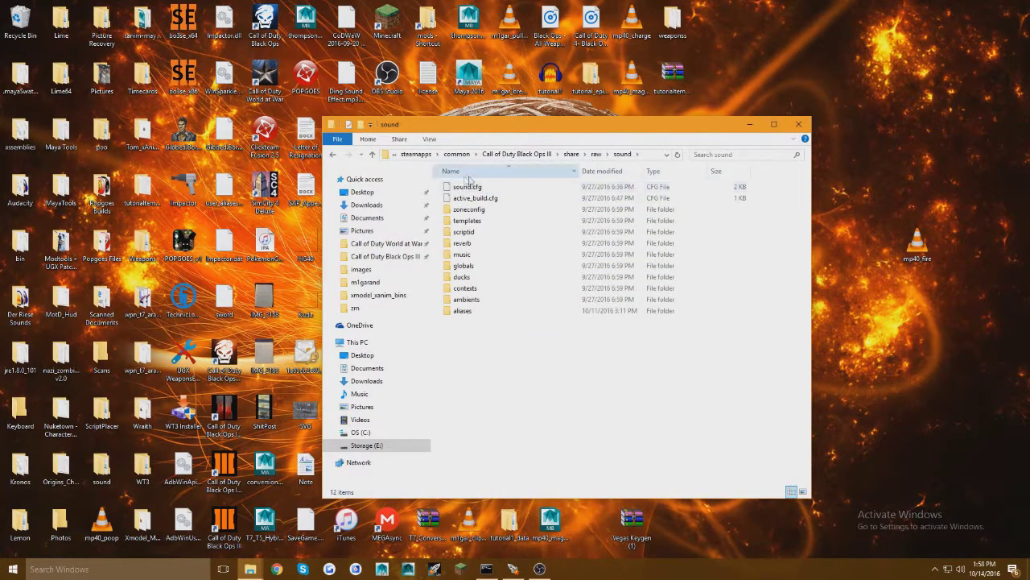
{"action": "left_click", "coordinate": [492, 170]}
{"action": "double_click", "coordinate": [473, 187]}
{"action": "left_click", "coordinate": [465, 222]}
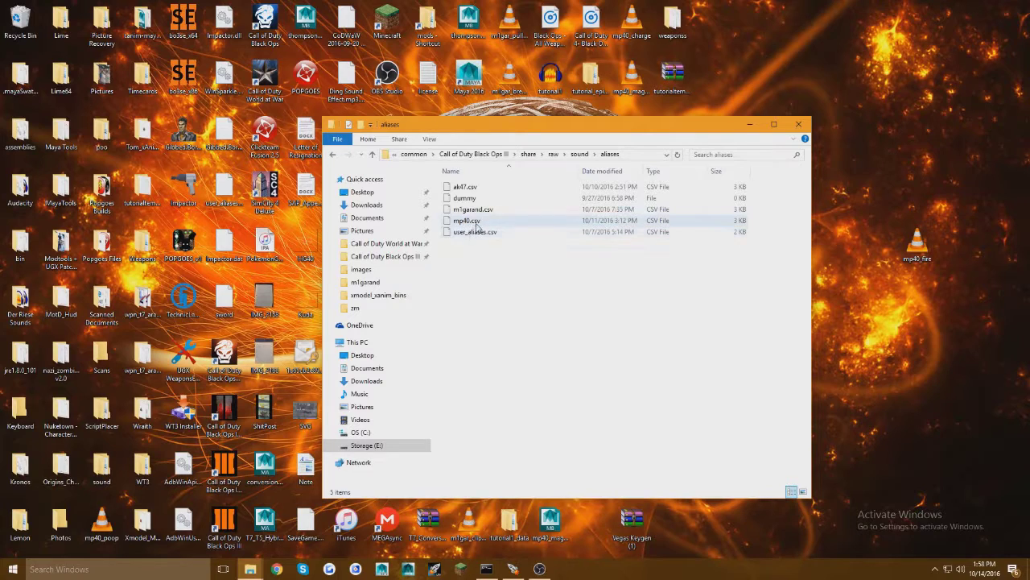
{"action": "left_click", "coordinate": [549, 232]}
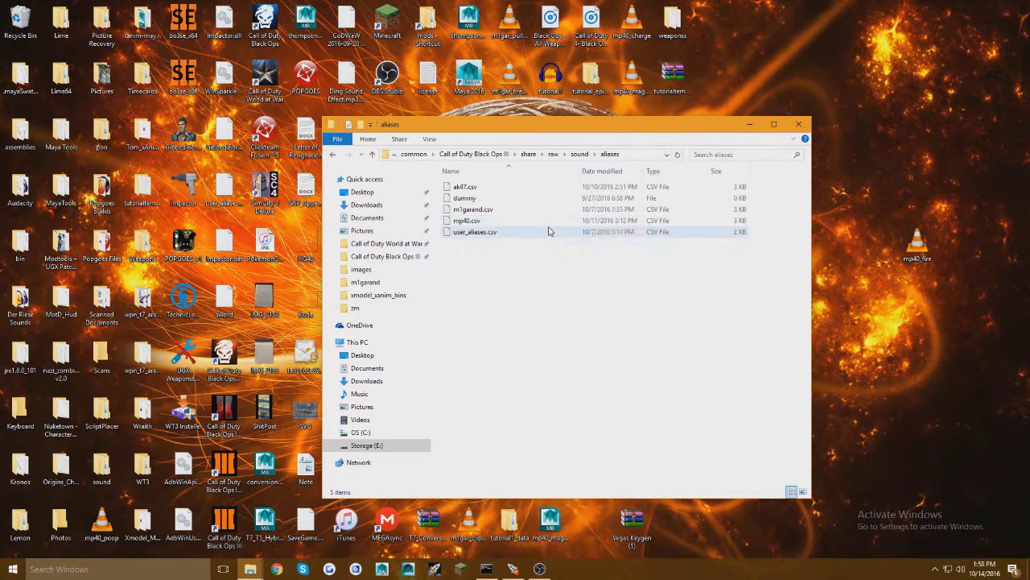
- Open mp40.csv from the aliases folder in Notepad++ and select the mp40_fire alias name
{"action": "left_click", "coordinate": [573, 221]}
{"action": "right_click", "coordinate": [575, 225]}
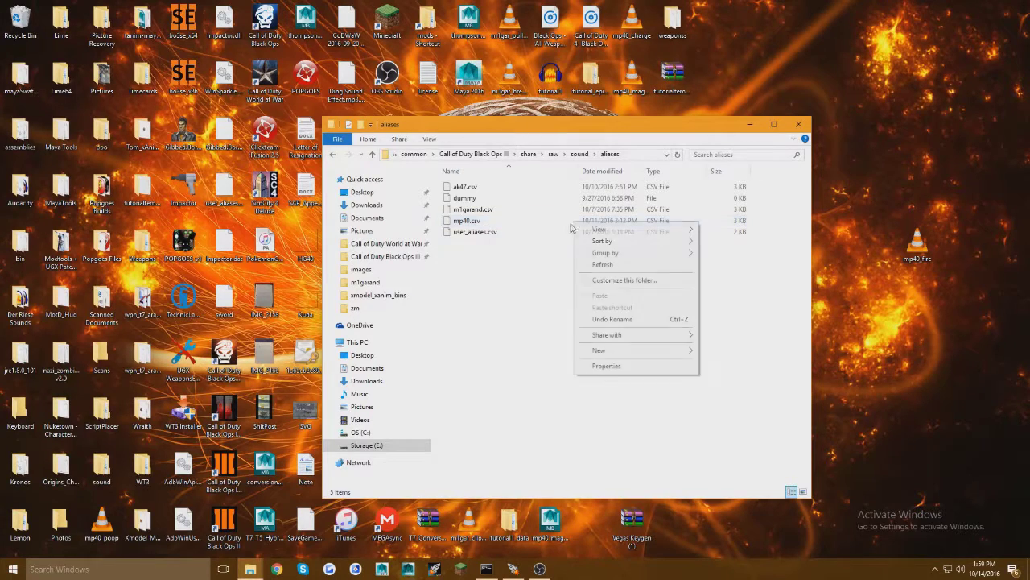
{"action": "left_click", "coordinate": [494, 224]}
{"action": "left_click", "coordinate": [497, 225]}
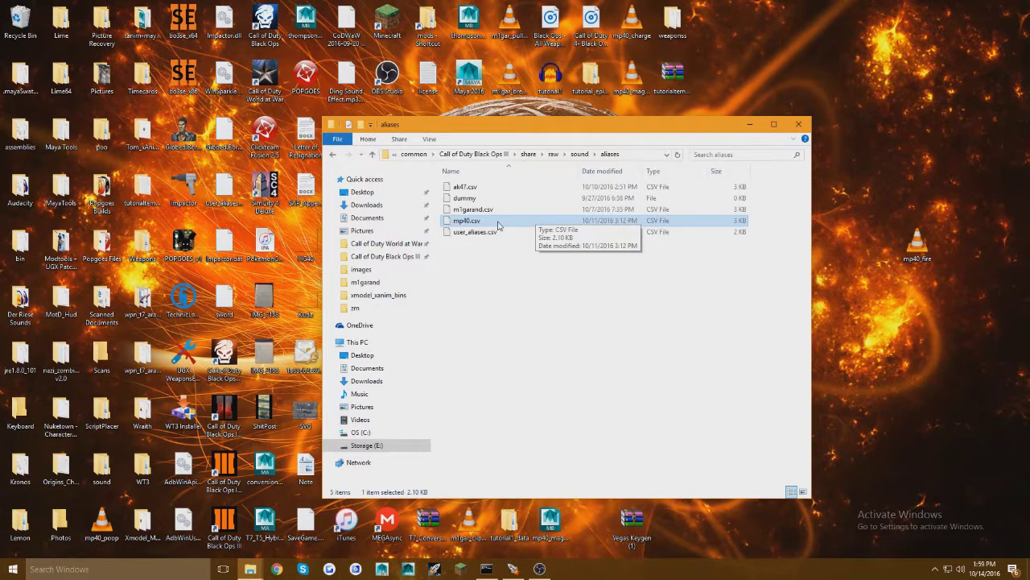
{"action": "right_click", "coordinate": [498, 226]}
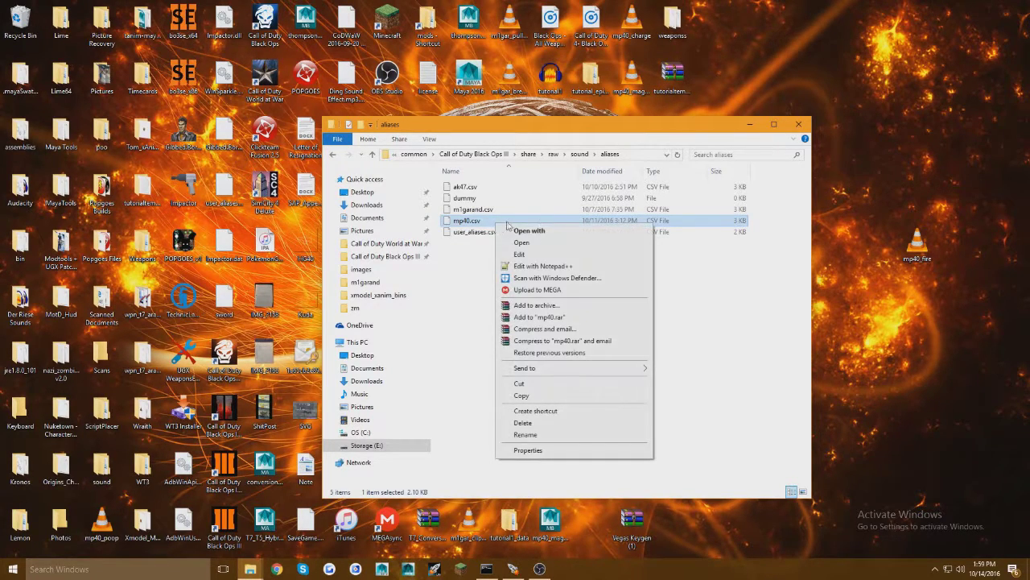
{"action": "left_click", "coordinate": [532, 266]}
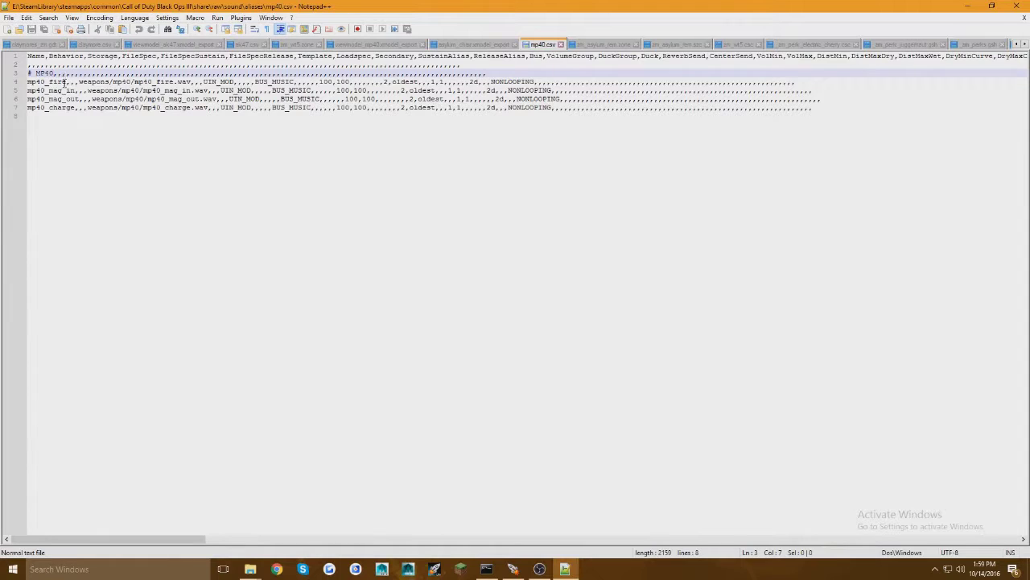
{"action": "left_click_drag", "start_coordinate": [67, 81], "coordinate": [27, 89]}
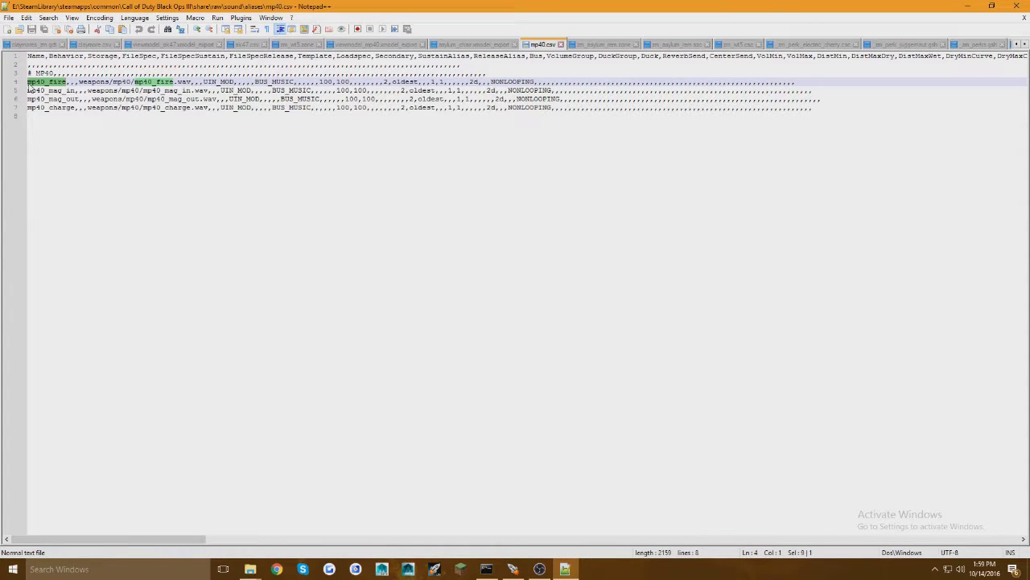
- Switch to the Black Ops III Mod Tools Launcher and open the Asset Property Editor
{"action": "left_click", "coordinate": [512, 569]}
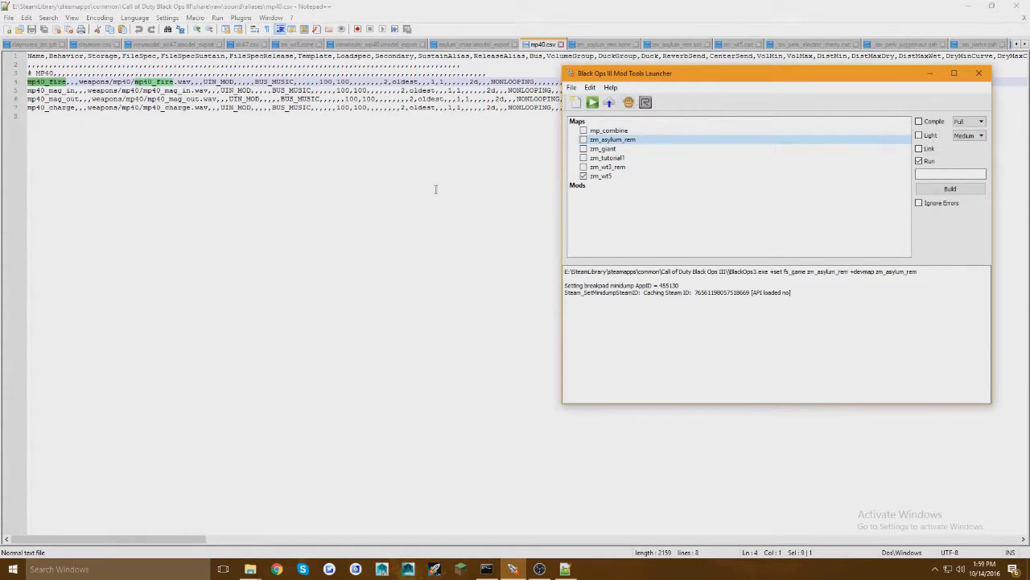
{"action": "left_click", "coordinate": [435, 190]}
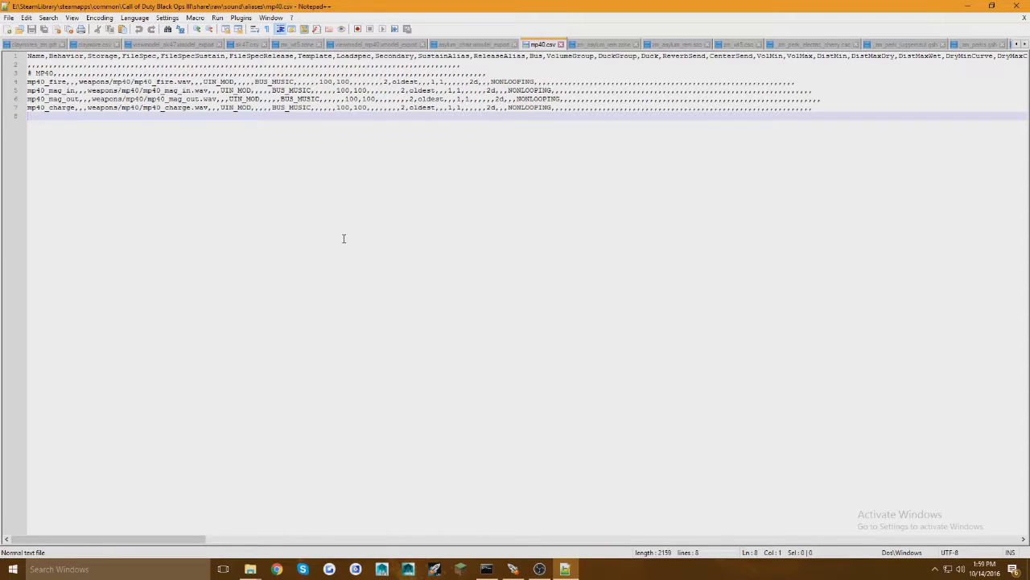
{"action": "left_click", "coordinate": [527, 554]}
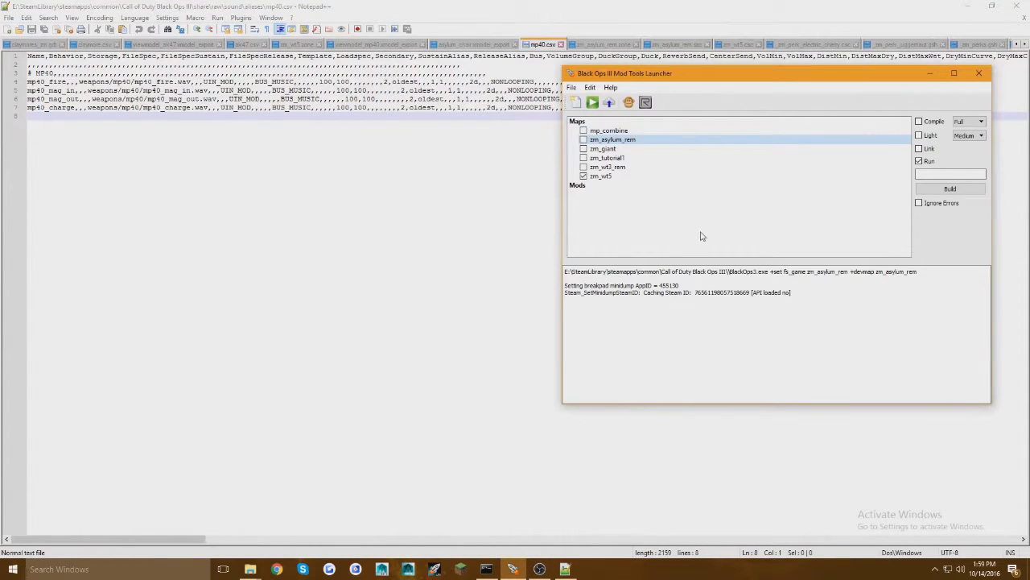
{"action": "left_click", "coordinate": [622, 106]}
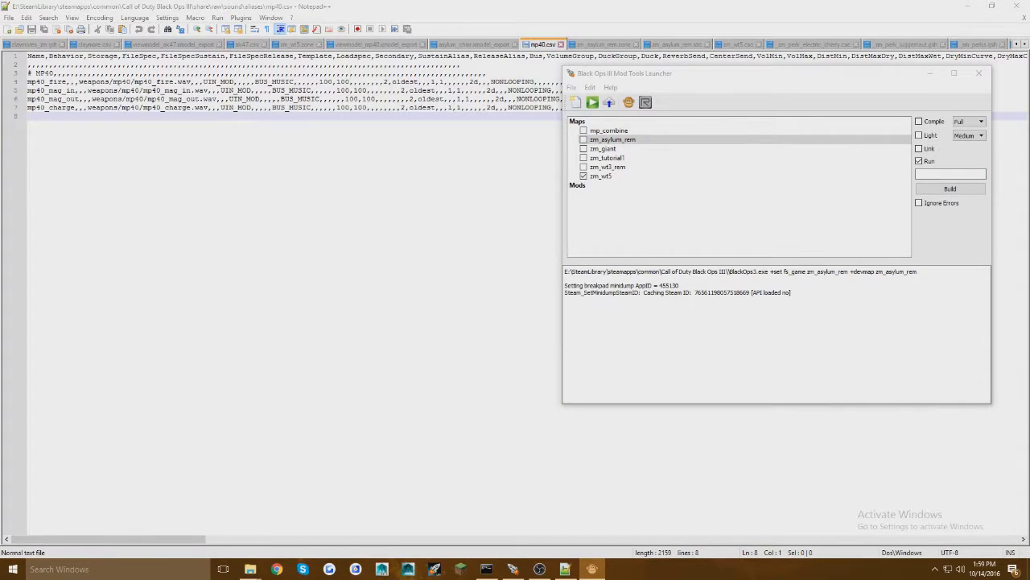
{"action": "left_click_drag", "start_coordinate": [883, 231], "coordinate": [322, 2]}
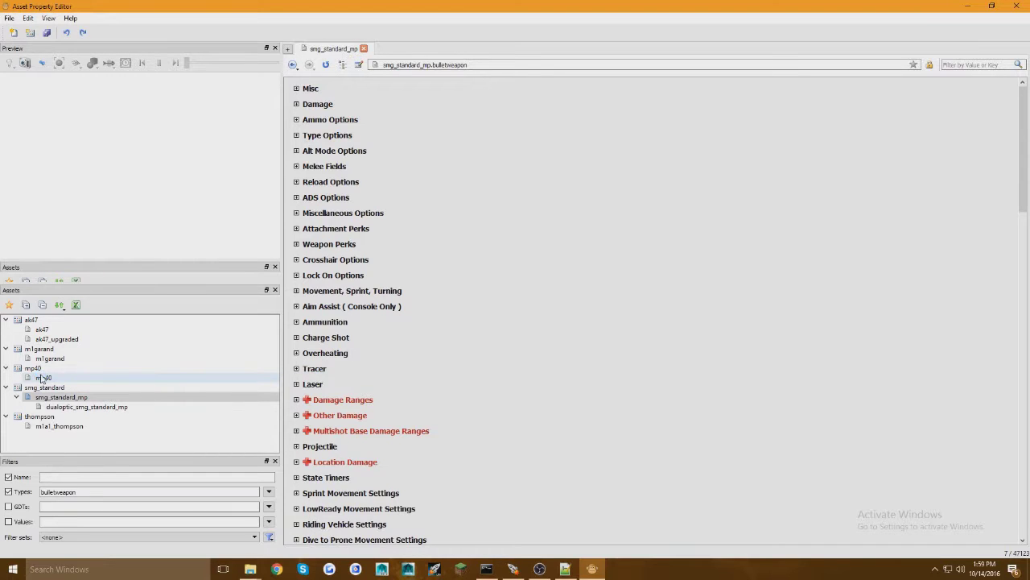
- Open the mp40 bulletweapon asset, expand its Sounds section and examine the fire sound fields
{"action": "left_click", "coordinate": [42, 377]}
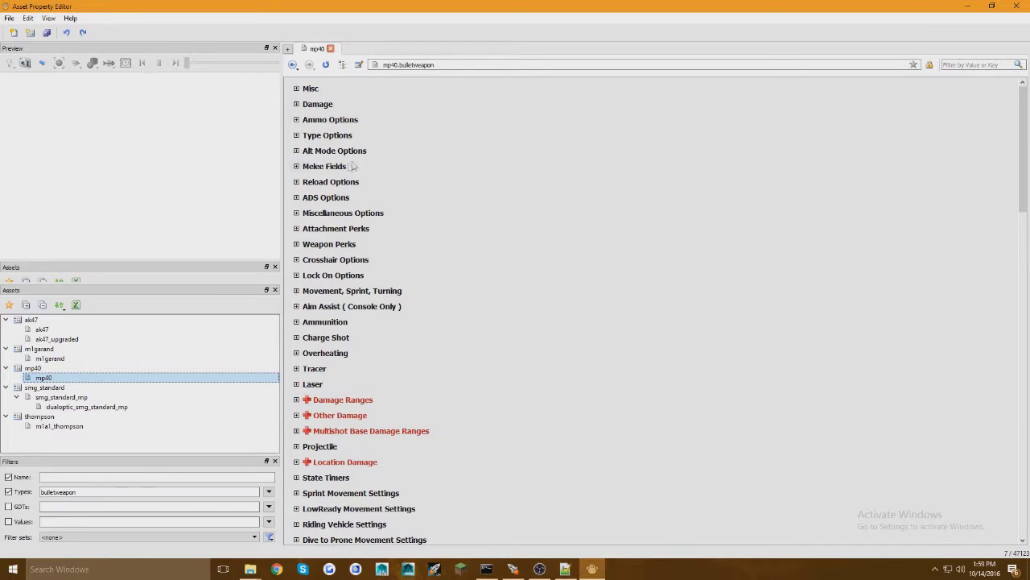
{"action": "scroll", "coordinate": [352, 166], "scroll_direction": "down", "scroll_amount": 20}
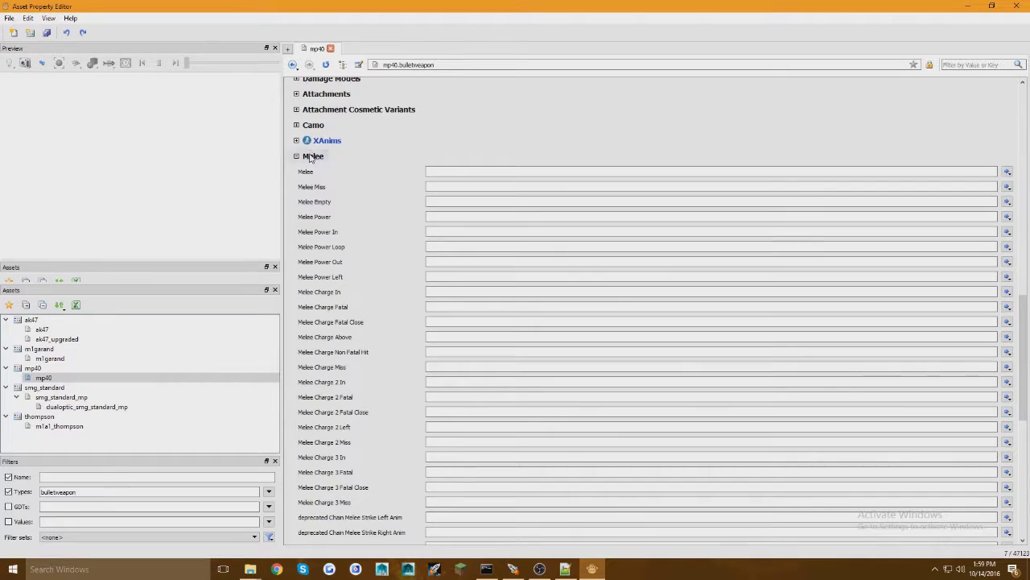
{"action": "left_click", "coordinate": [312, 156]}
{"action": "left_click", "coordinate": [328, 317]}
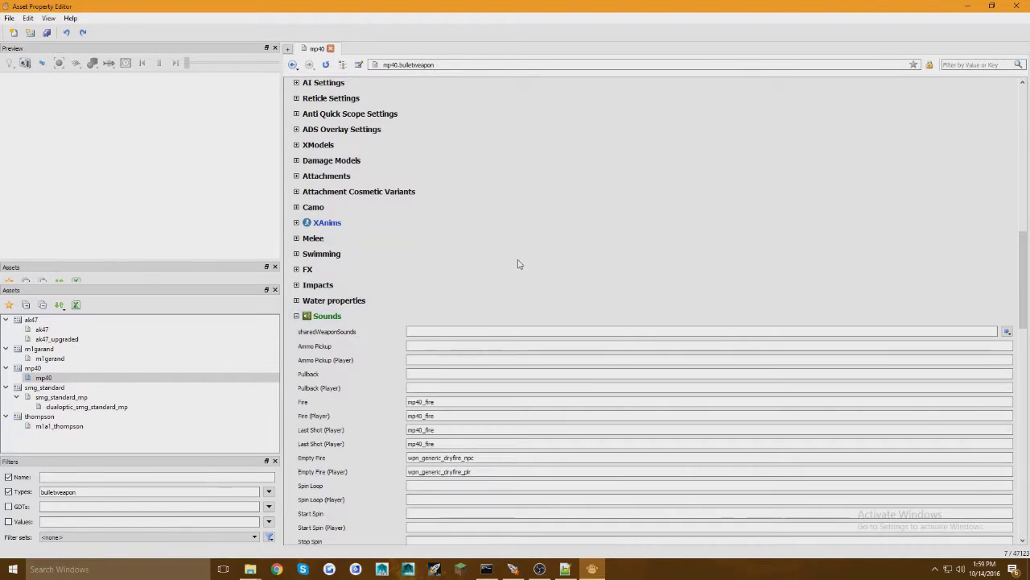
{"action": "scroll", "coordinate": [515, 257], "scroll_direction": "down", "scroll_amount": 3}
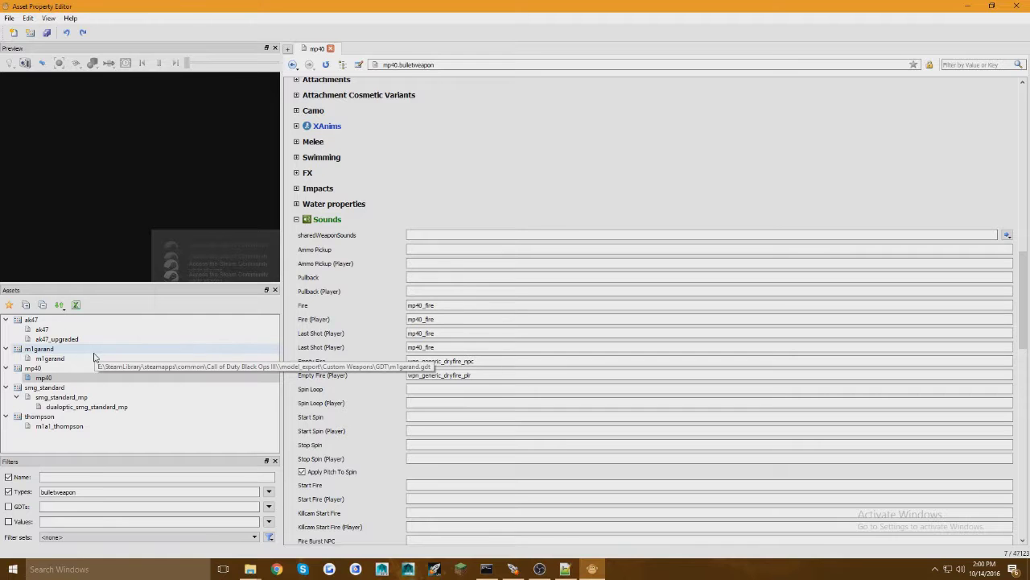
{"action": "scroll", "coordinate": [539, 356], "scroll_direction": "down", "scroll_amount": 5}
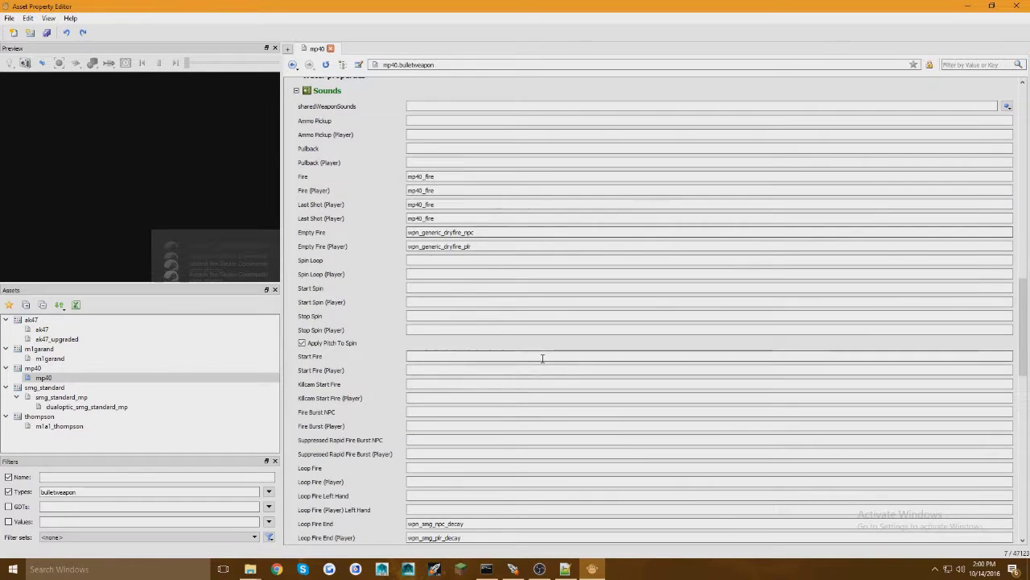
{"action": "scroll", "coordinate": [334, 348], "scroll_direction": "up", "scroll_amount": 6}
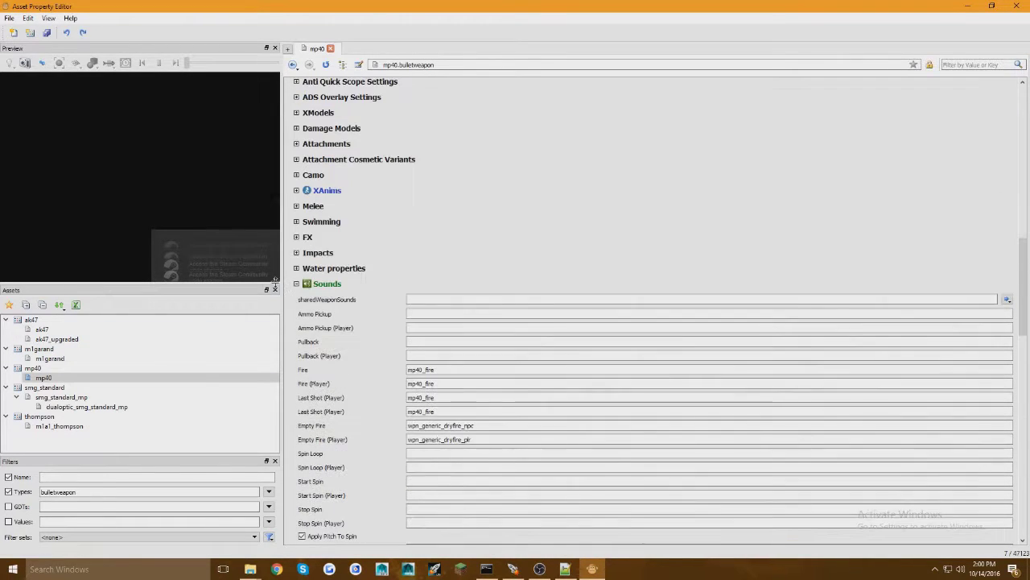
- Clear the bulletweapon type filter and filter the assets by the name mp40
{"action": "left_click", "coordinate": [43, 378]}
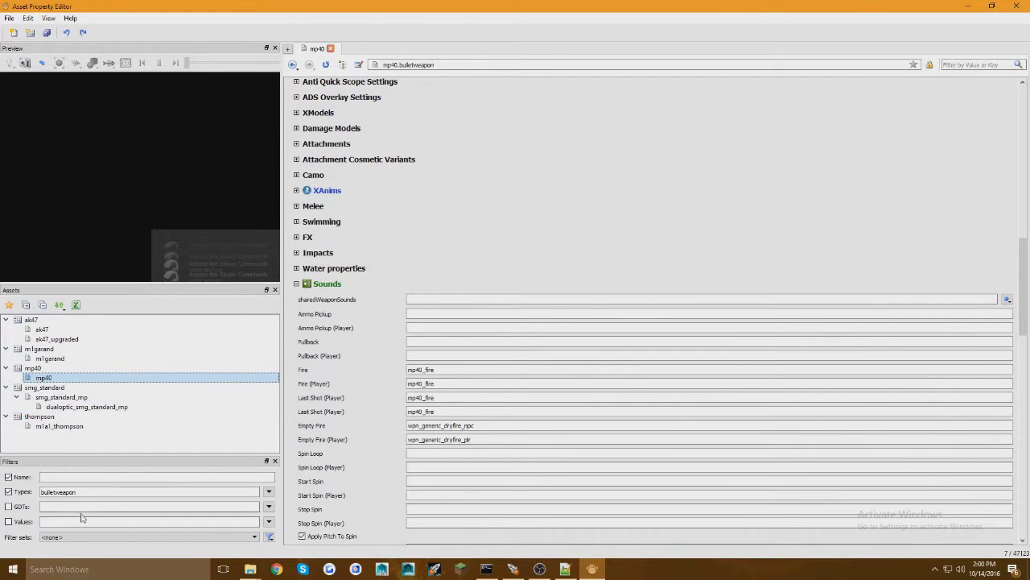
{"action": "left_click_drag", "start_coordinate": [95, 492], "coordinate": [2, 479]}
{"action": "key", "text": "BackSpace"}
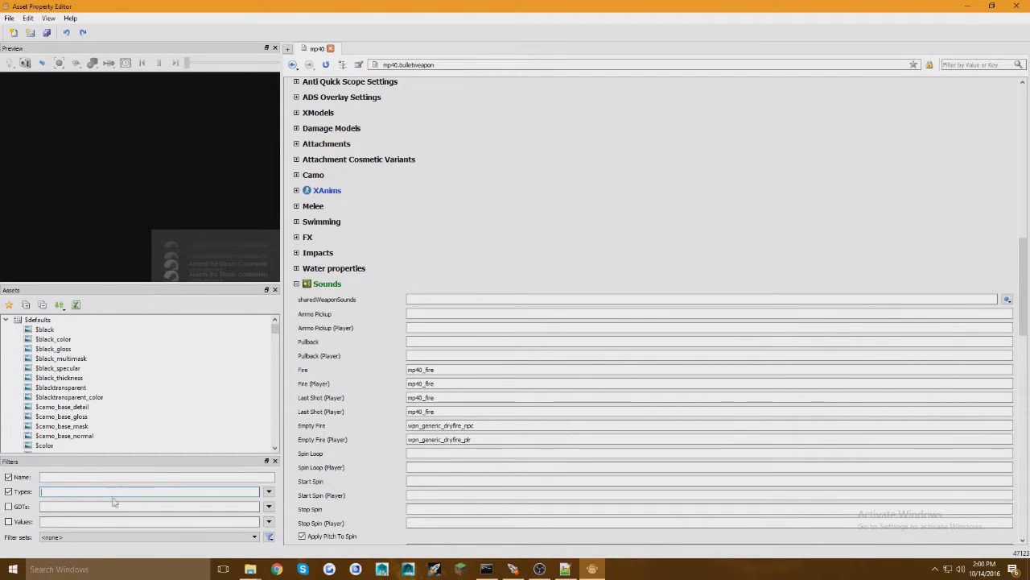
{"action": "left_click", "coordinate": [116, 476]}
{"action": "type", "text": "mp40"}
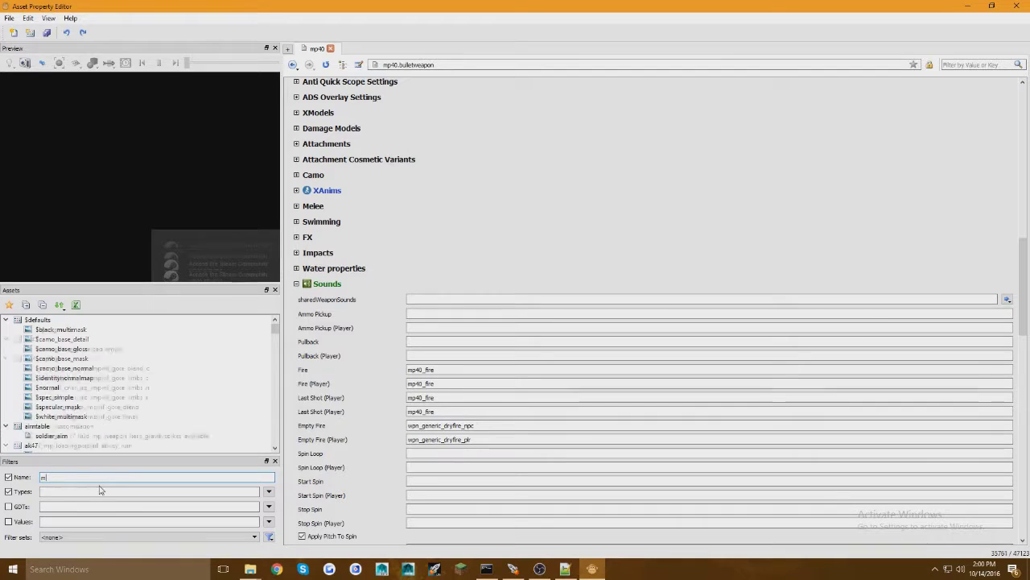
{"action": "scroll", "coordinate": [96, 387], "scroll_direction": "down", "scroll_amount": 4}
- Open viewmodel_mp40_reload and compare its notetrack sound aliases with mp40.csv in Notepad++
{"action": "left_click", "coordinate": [113, 378]}
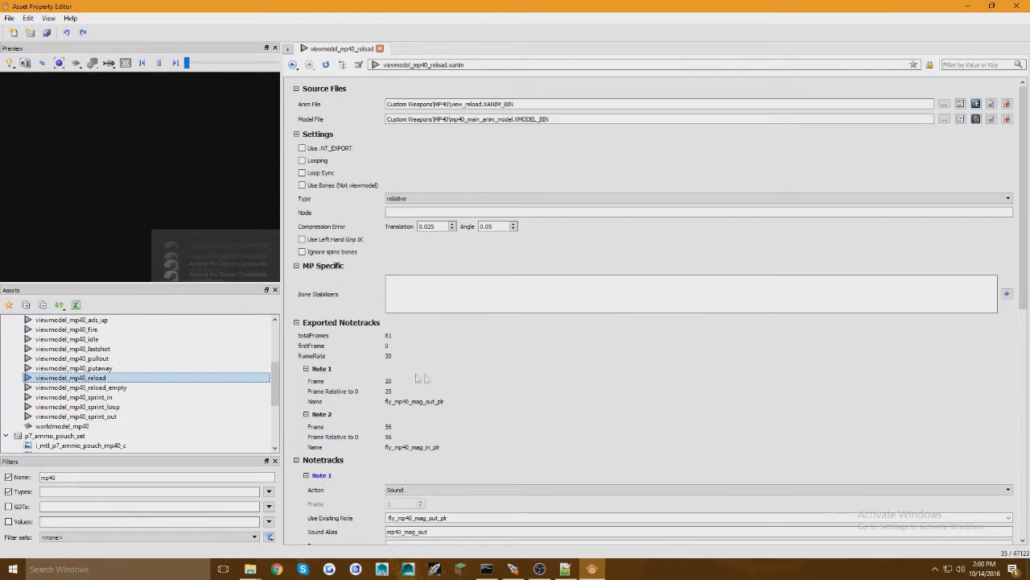
{"action": "scroll", "coordinate": [426, 289], "scroll_direction": "down", "scroll_amount": 6}
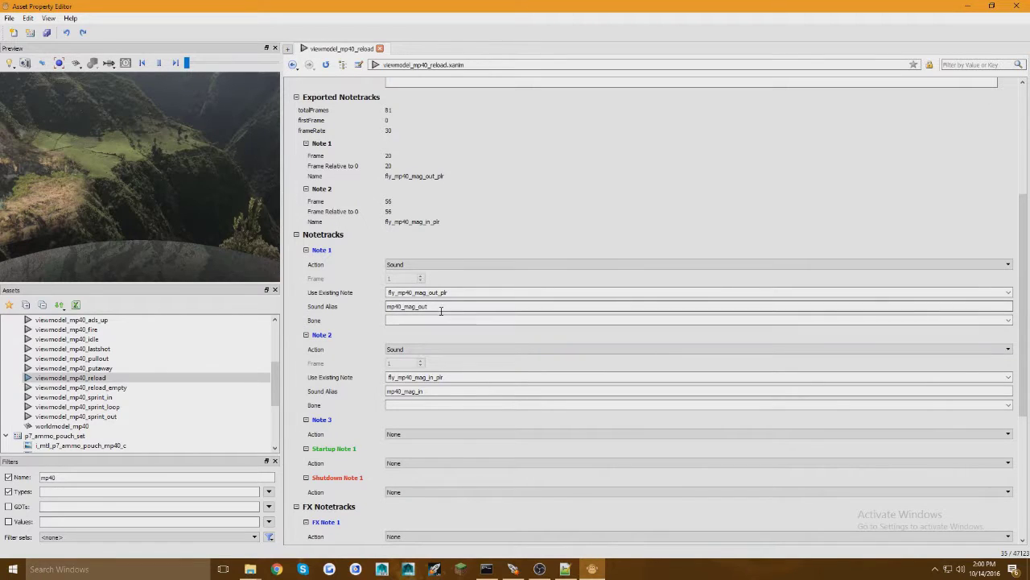
{"action": "left_click", "coordinate": [565, 569]}
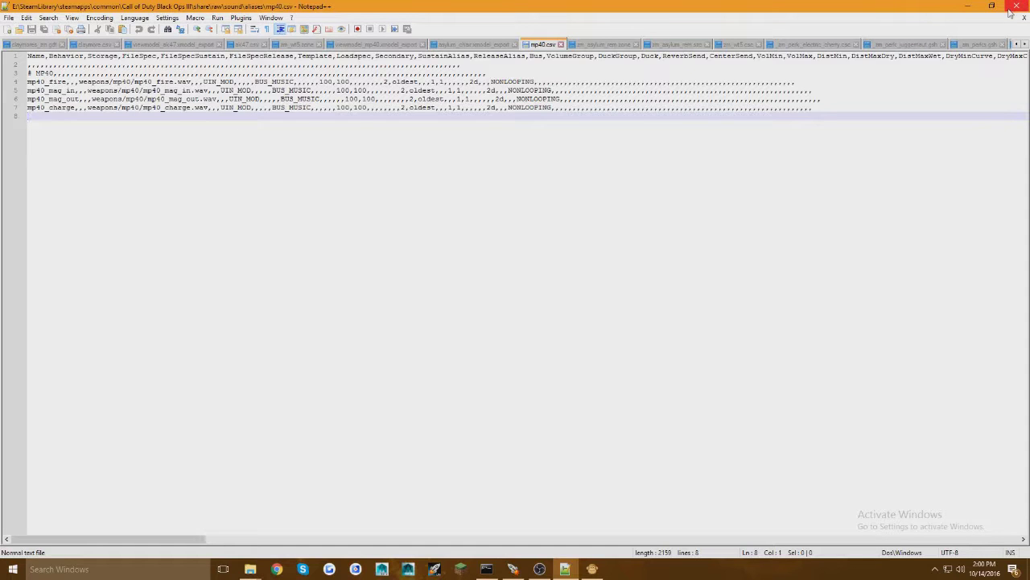
{"action": "left_click", "coordinate": [967, 6]}
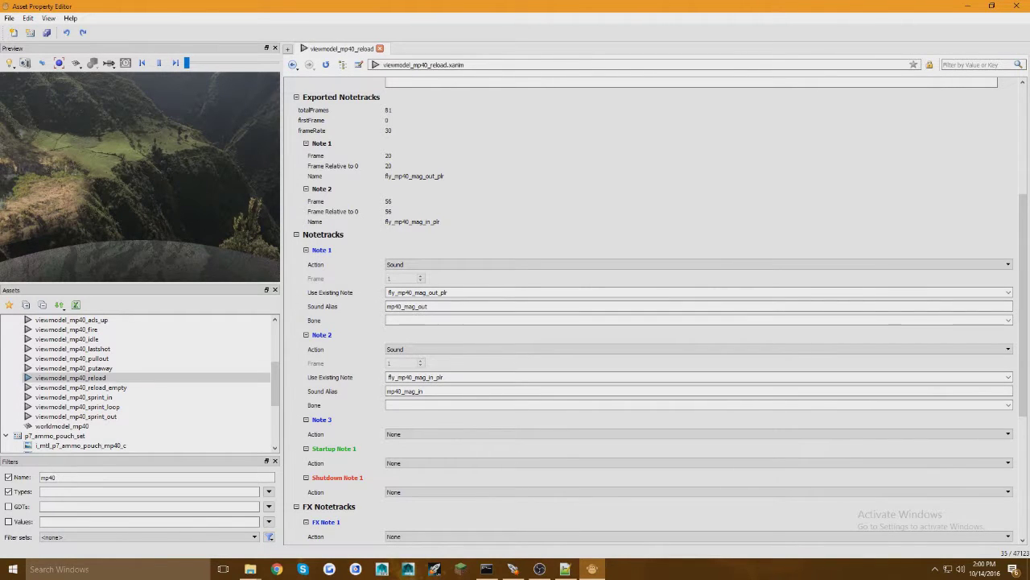
- Open viewmodel_mp40_reload_empty, examine its notetrack sound aliases, and check the mp40_fire.wav path in mp40.csv in Notepad++
{"action": "left_click", "coordinate": [97, 387]}
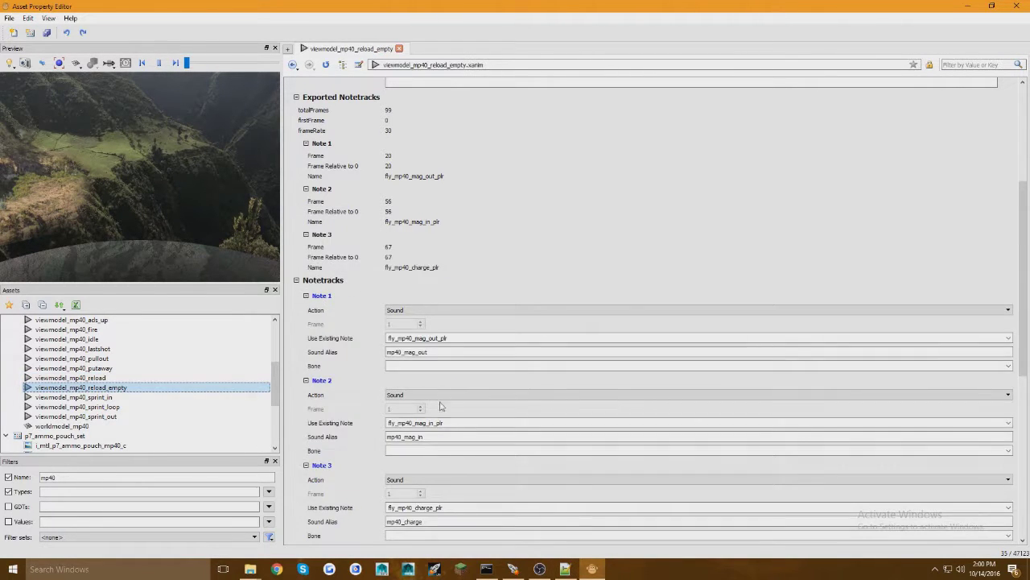
{"action": "scroll", "coordinate": [440, 406], "scroll_direction": "down", "scroll_amount": 1}
{"action": "left_click", "coordinate": [565, 569]}
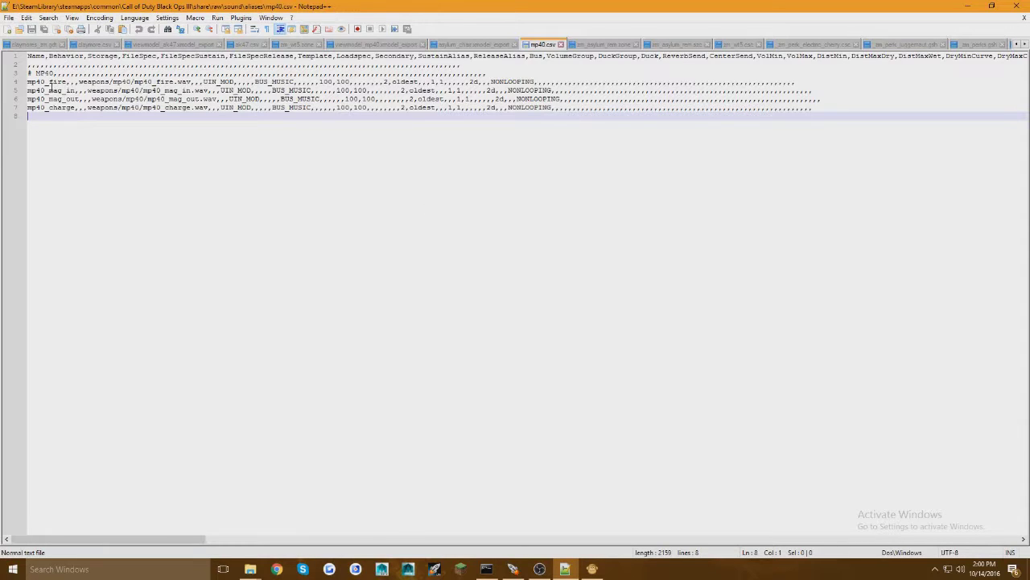
{"action": "left_click_drag", "start_coordinate": [79, 81], "coordinate": [192, 83]}
{"action": "left_click", "coordinate": [95, 85]}
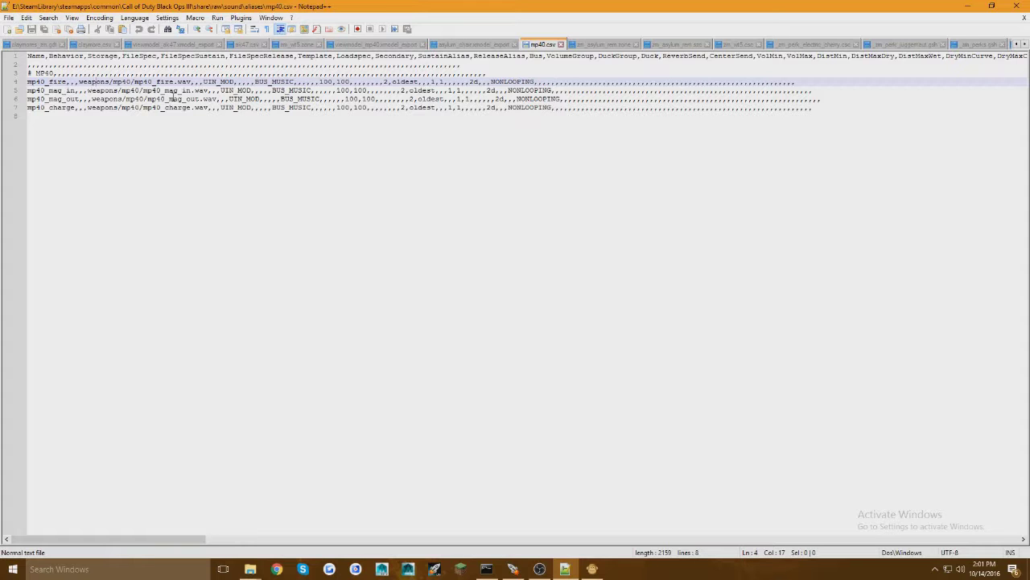
- Close Notepad++ and the Asset Property Editor, and return to the Call of Duty Black Ops III folder in File Explorer
{"action": "left_click", "coordinate": [1016, 5]}
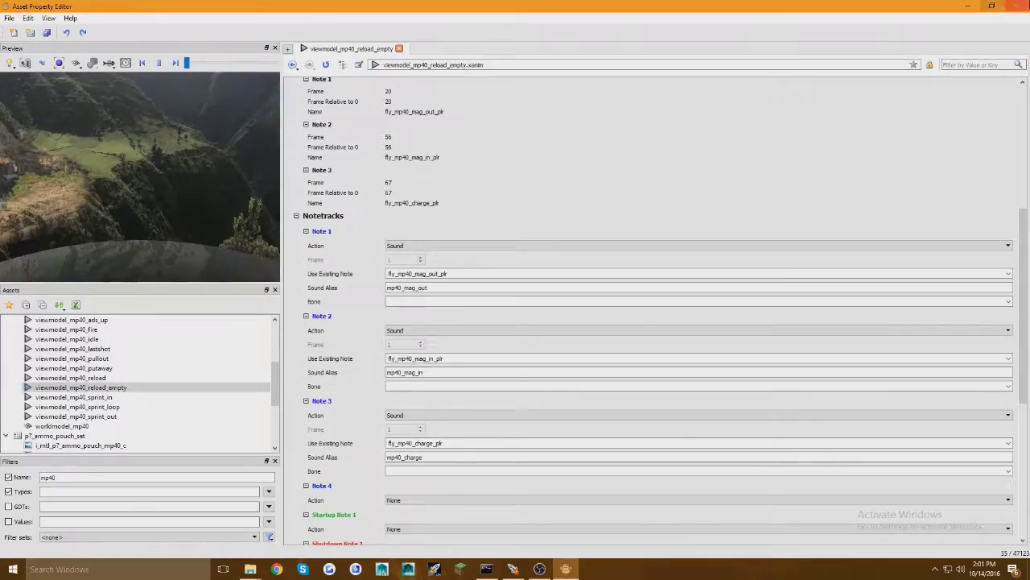
{"action": "left_click", "coordinate": [1016, 6]}
{"action": "left_click", "coordinate": [483, 295]}
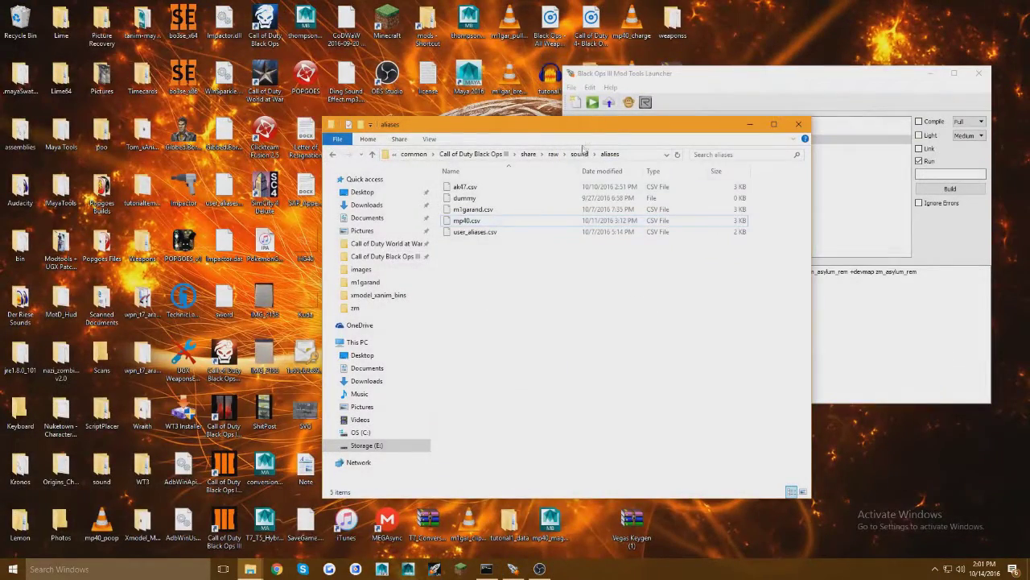
{"action": "left_click", "coordinate": [498, 155]}
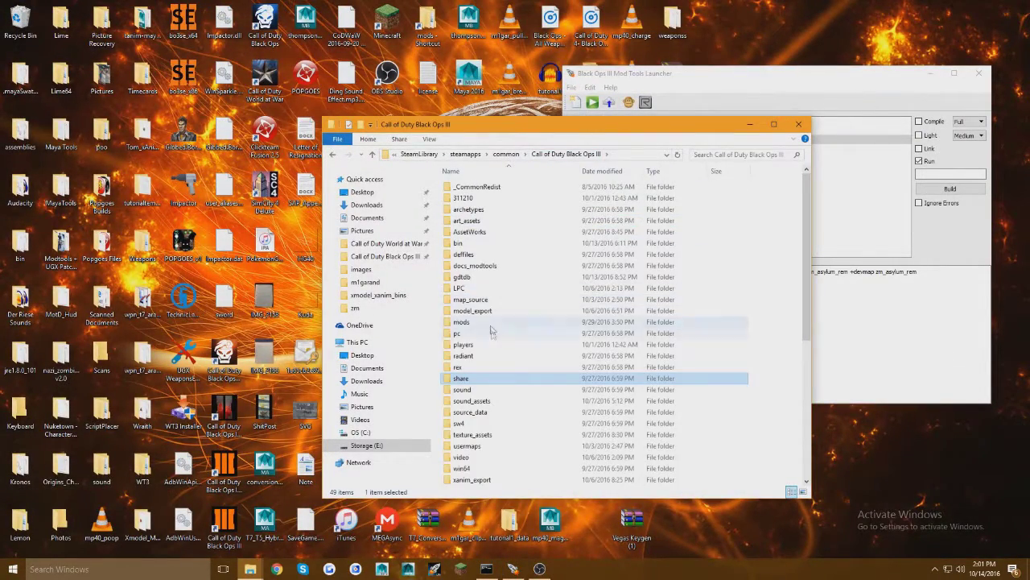
{"action": "scroll", "coordinate": [522, 323], "scroll_direction": "down", "scroll_amount": 1}
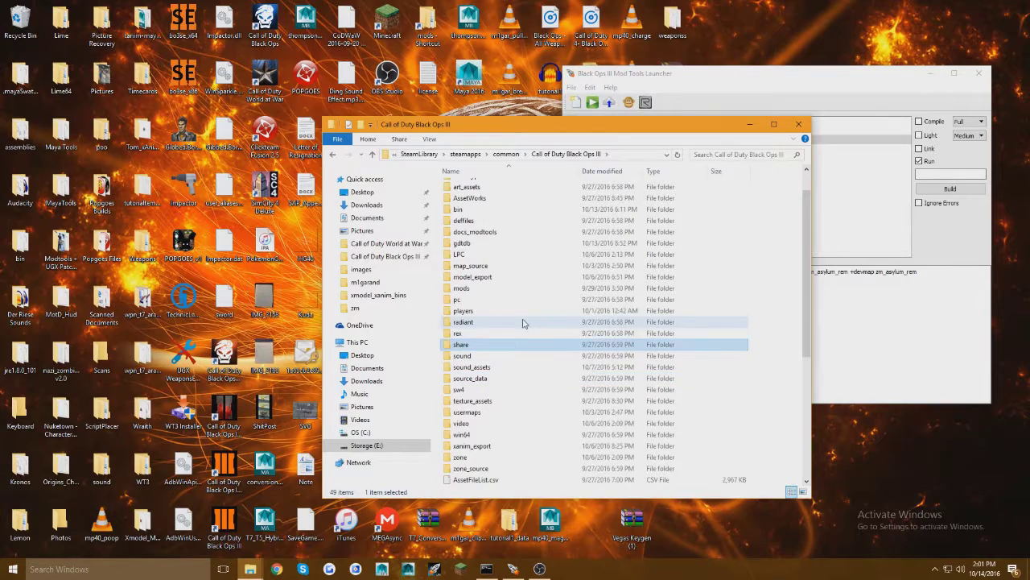
{"action": "double_click", "coordinate": [475, 356]}
{"action": "left_click", "coordinate": [580, 155]}
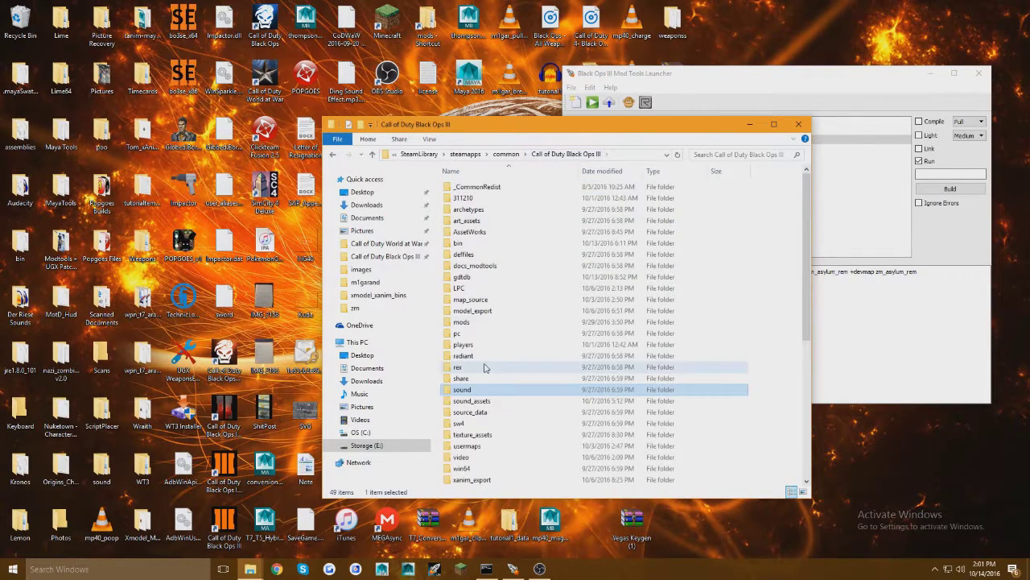
- Open usermaps\zm_wt5\sound\zoneconfig and select the zm_wt5.szc file
{"action": "left_click", "coordinate": [489, 446]}
{"action": "double_click", "coordinate": [489, 446]}
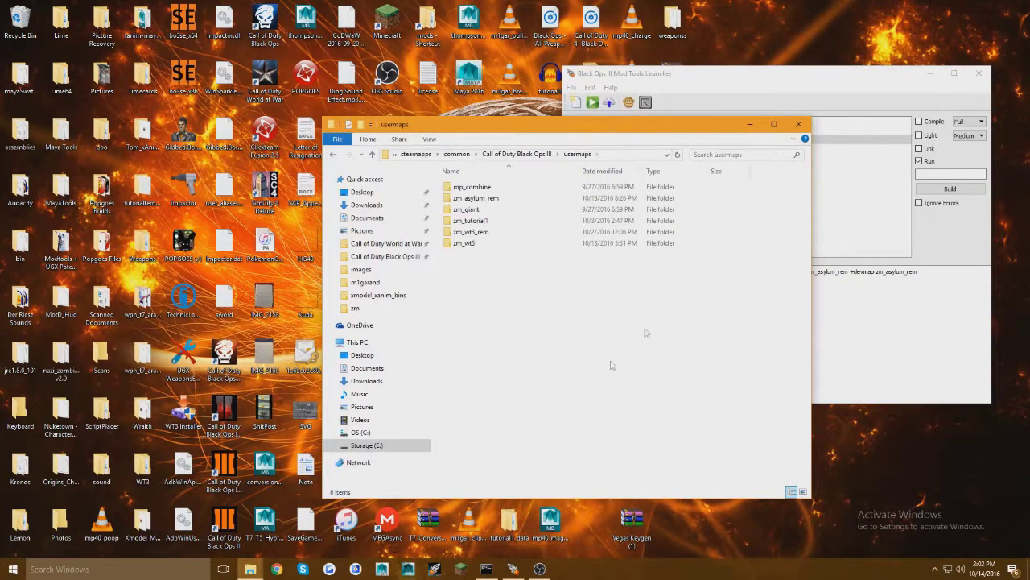
{"action": "double_click", "coordinate": [580, 244]}
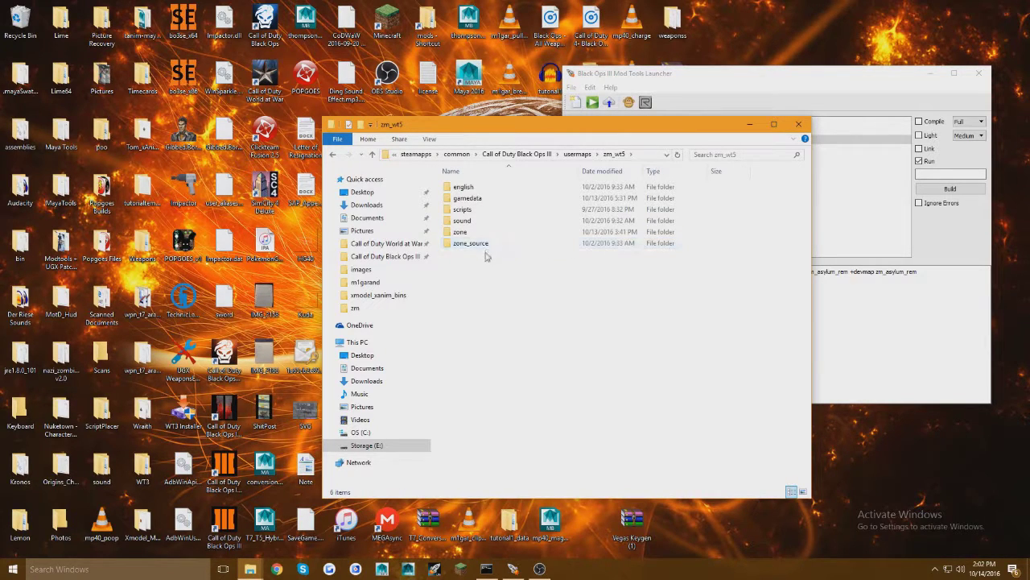
{"action": "double_click", "coordinate": [489, 221]}
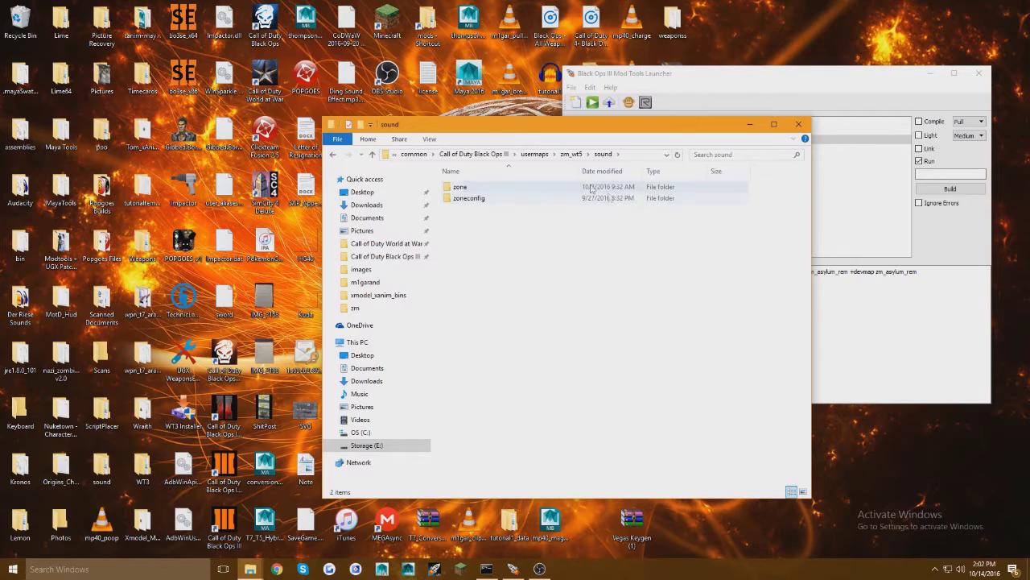
{"action": "double_click", "coordinate": [568, 200]}
{"action": "left_click", "coordinate": [460, 191]}
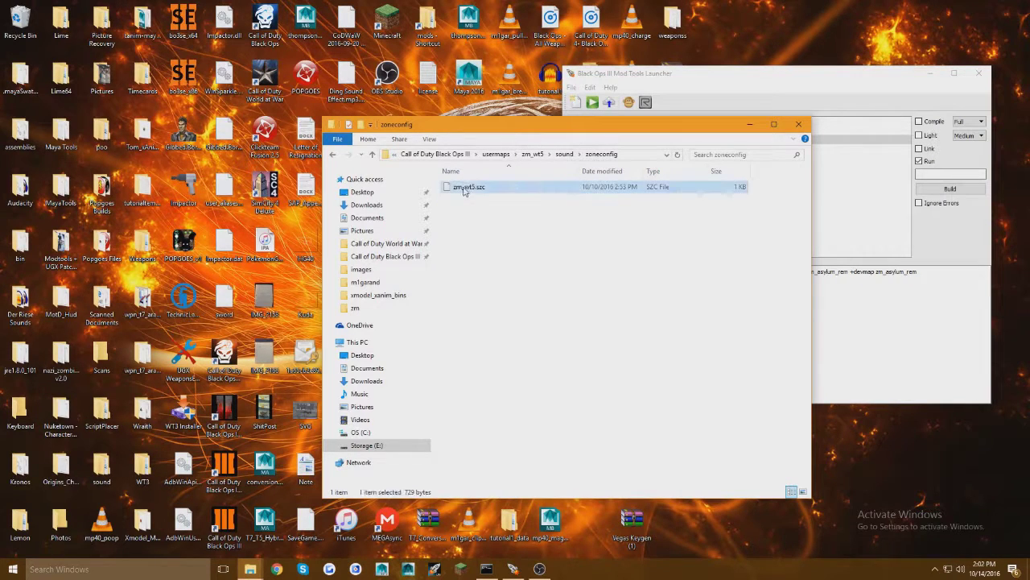
- Open zm_wt5.szc in Notepad++ and paste a copy of the AMBIENT source block below the ak47 block
{"action": "right_click", "coordinate": [464, 191]}
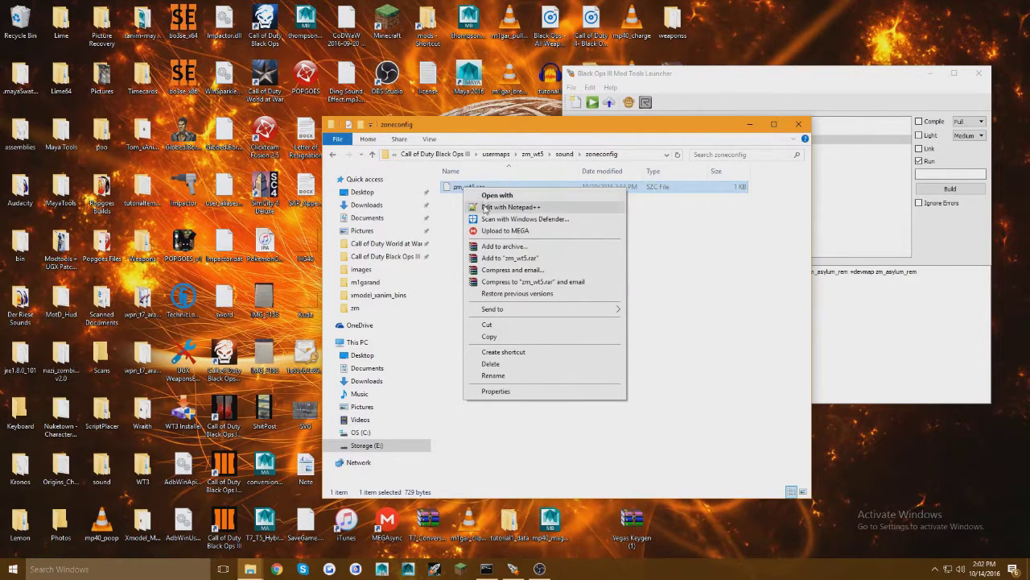
{"action": "left_click", "coordinate": [493, 207]}
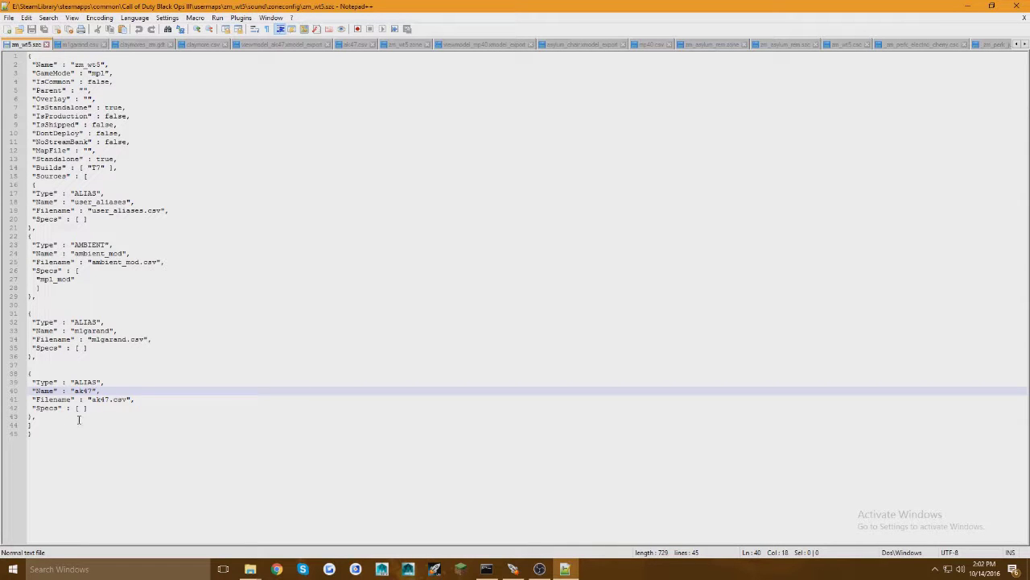
{"action": "left_click", "coordinate": [52, 425]}
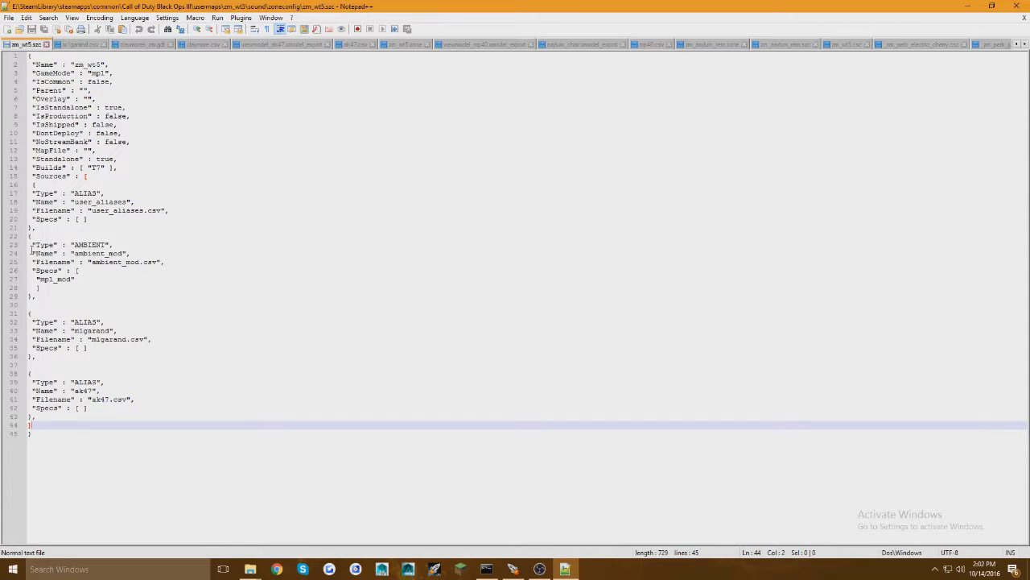
{"action": "left_click_drag", "start_coordinate": [29, 237], "coordinate": [38, 298]}
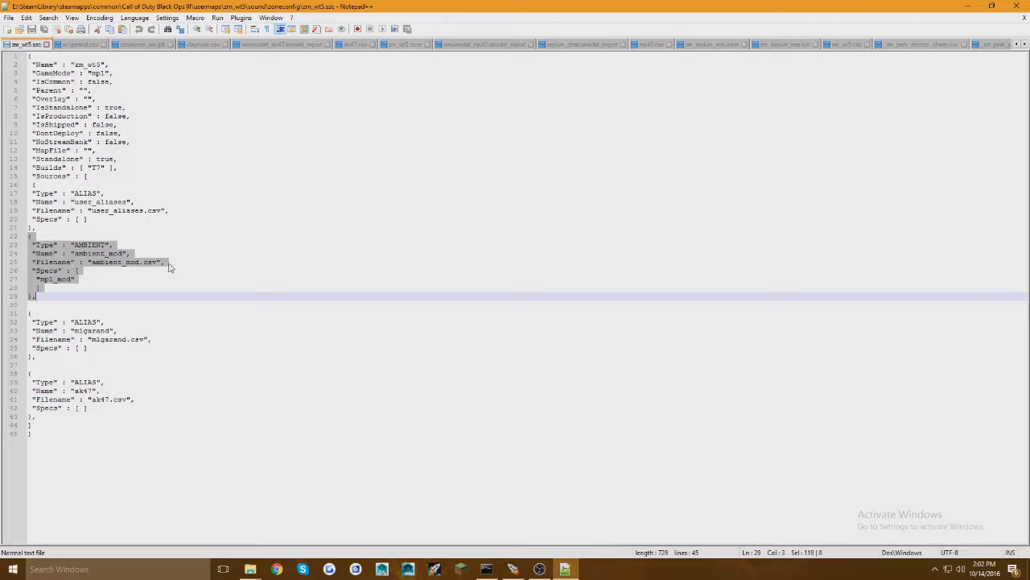
{"action": "left_click", "coordinate": [53, 419]}
{"action": "key", "text": "Return"}
{"action": "key", "text": "Return"}
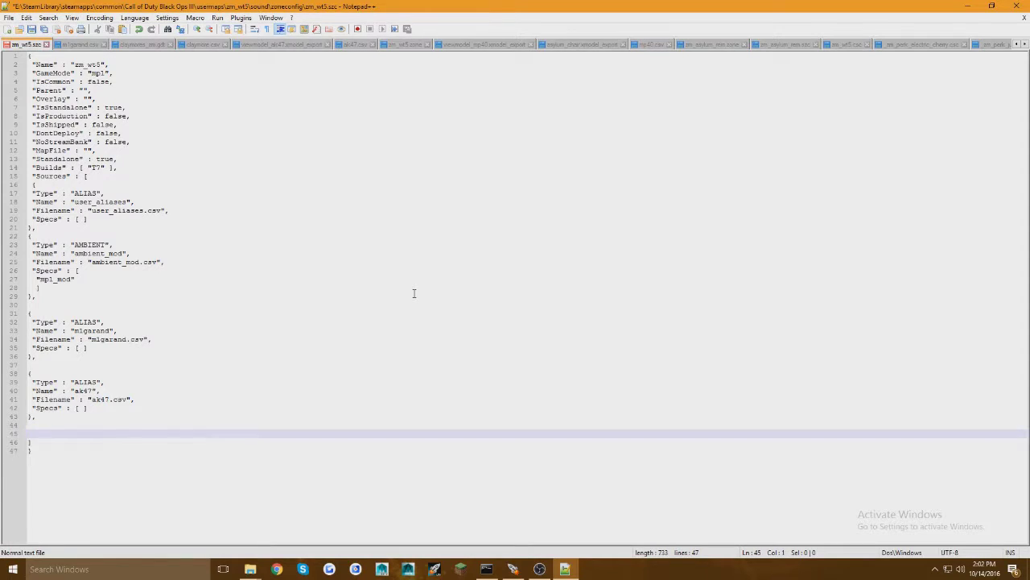
{"action": "type", "text": "{ \t\"Type\" : \"AMBIENT\", \t\"Name\" : \"ambient_mod\", \t\"Filename\" : \"ambient_mod.csv\", \t\"Specs\" : [ \t\t\"mp1_mod\" \t\t] },"}
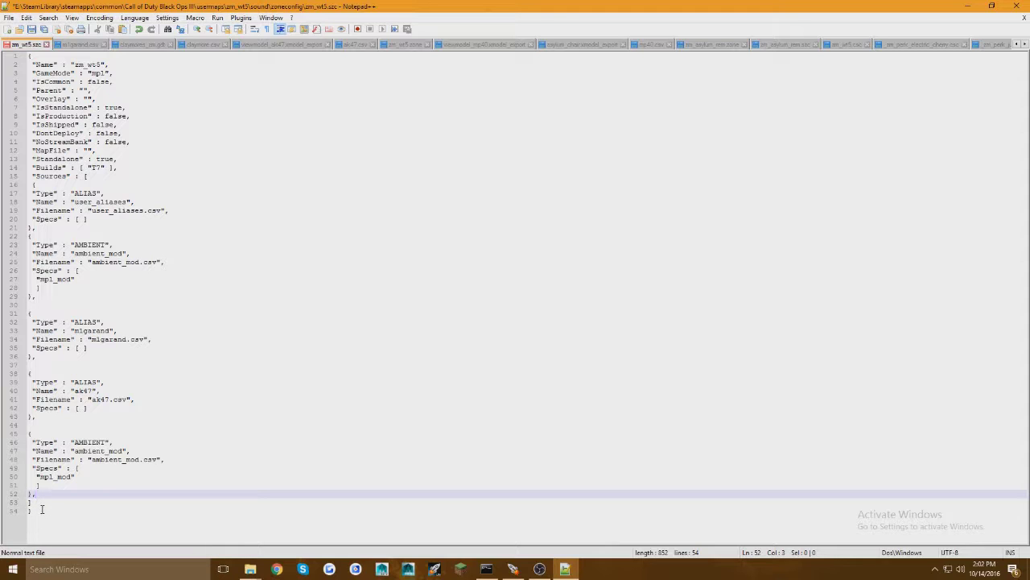
- In the copied block, set the Type to ALIAS, the Name to mp40 and the Filename to mp40.csv
{"action": "left_click_drag", "start_coordinate": [41, 508], "coordinate": [32, 502]}
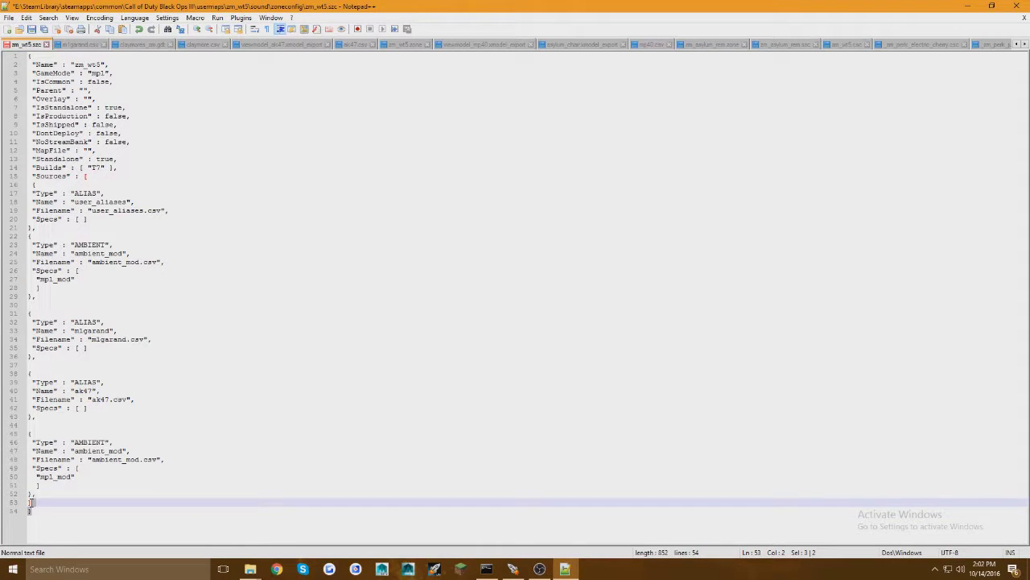
{"action": "left_click", "coordinate": [55, 435]}
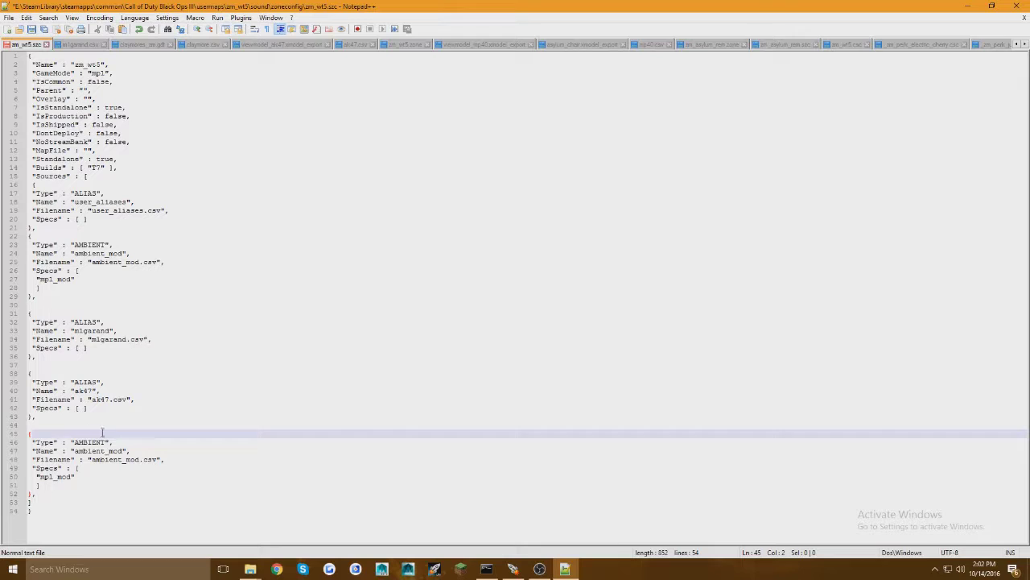
{"action": "double_click", "coordinate": [91, 442]}
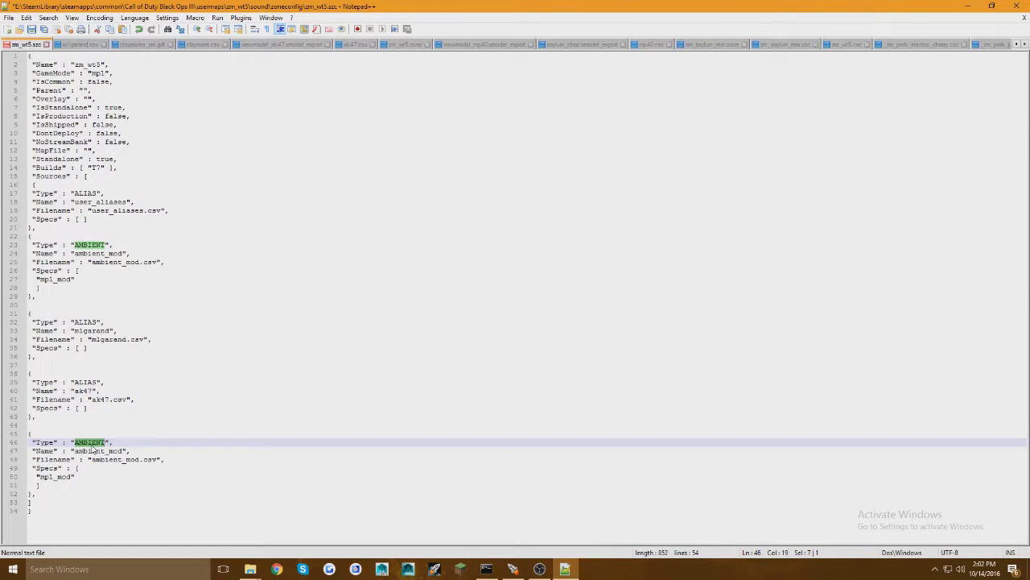
{"action": "type", "text": "ALIAS"}
{"action": "left_click", "coordinate": [139, 375]}
{"action": "left_click_drag", "start_coordinate": [124, 451], "coordinate": [75, 451]}
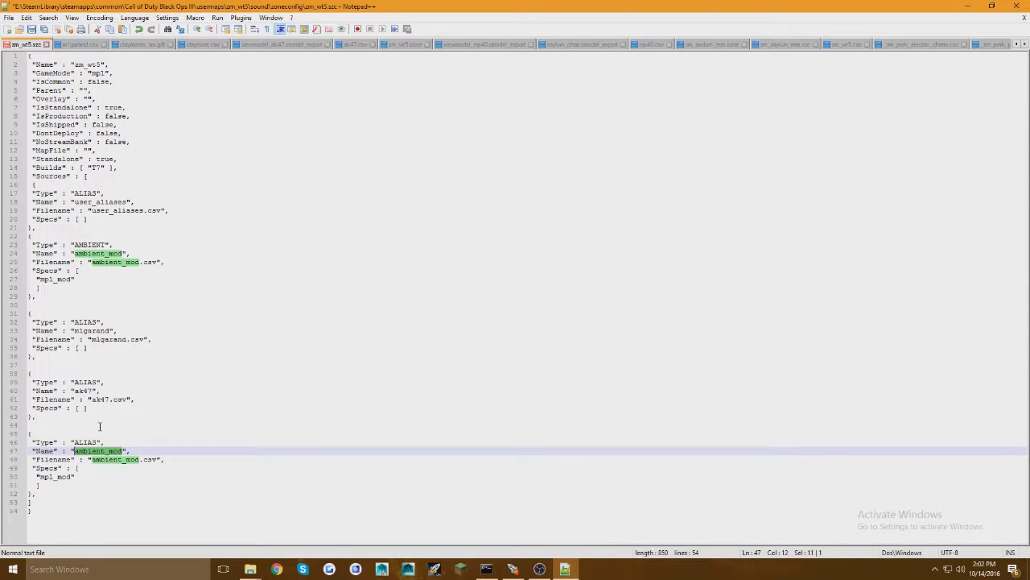
{"action": "type", "text": "mp40"}
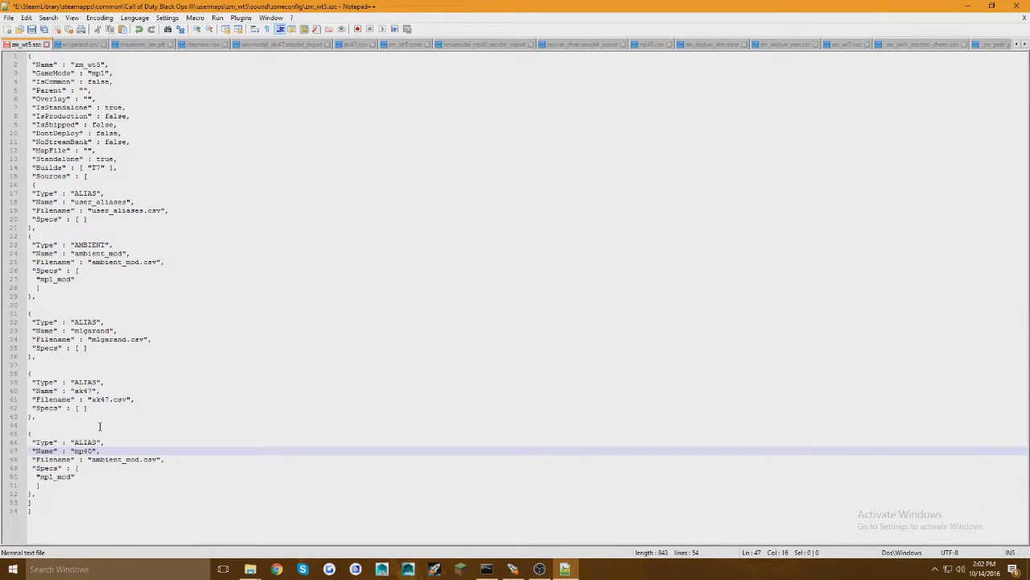
{"action": "left_click_drag", "start_coordinate": [139, 459], "coordinate": [91, 460]}
{"action": "type", "text": "mp40"}
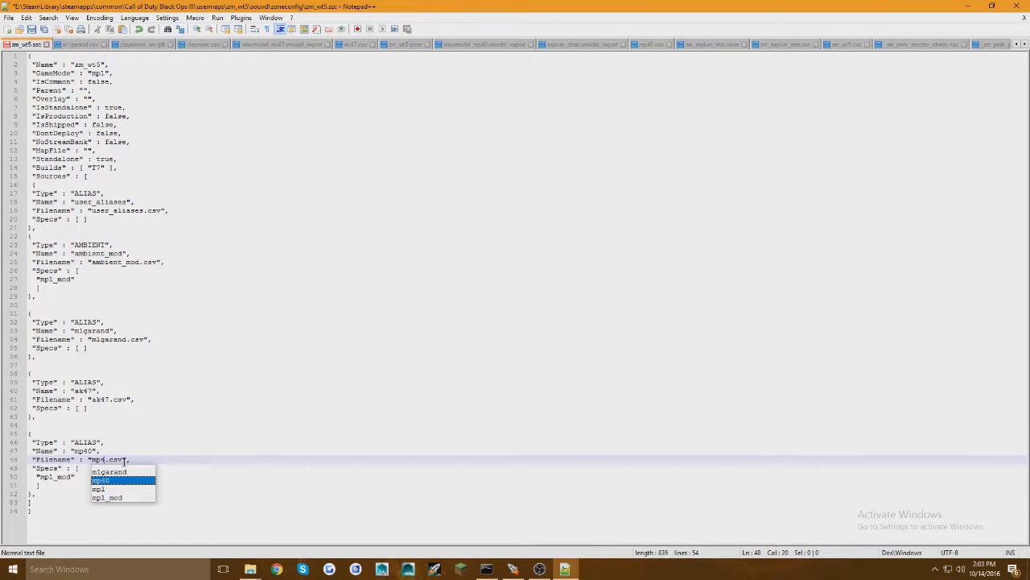
{"action": "left_click", "coordinate": [615, 364]}
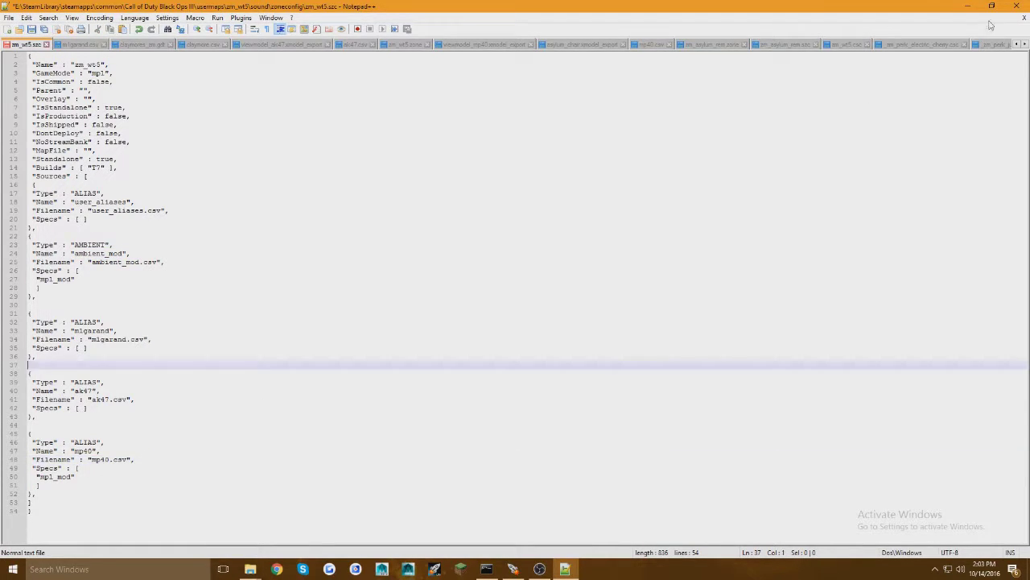
- Find mp40.csv among the open files and check its sound alias entries
{"action": "left_click", "coordinate": [1025, 44]}
{"action": "left_click", "coordinate": [1025, 44]}
{"action": "left_click", "coordinate": [1026, 44]}
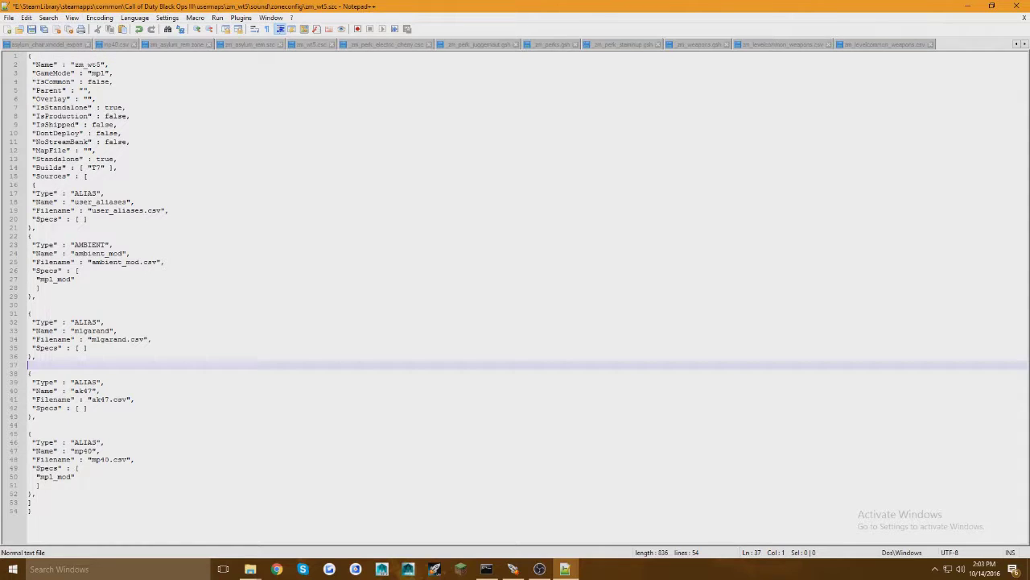
{"action": "left_click", "coordinate": [1018, 44]}
{"action": "left_click", "coordinate": [1018, 44]}
{"action": "left_click", "coordinate": [1017, 45]}
{"action": "left_click", "coordinate": [1017, 45]}
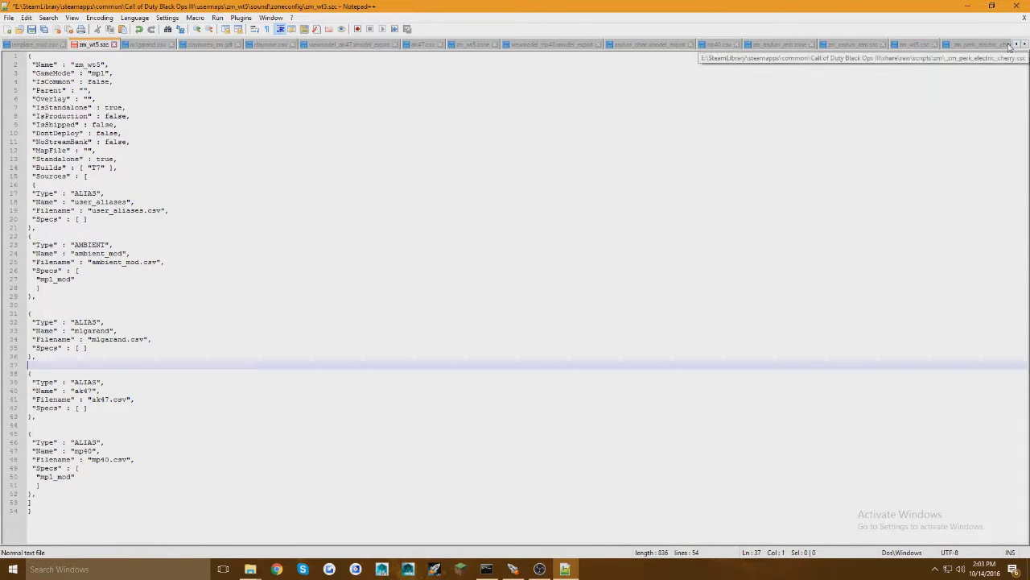
{"action": "left_click", "coordinate": [1016, 45]}
{"action": "left_click", "coordinate": [1016, 44]}
{"action": "left_click", "coordinate": [1016, 44]}
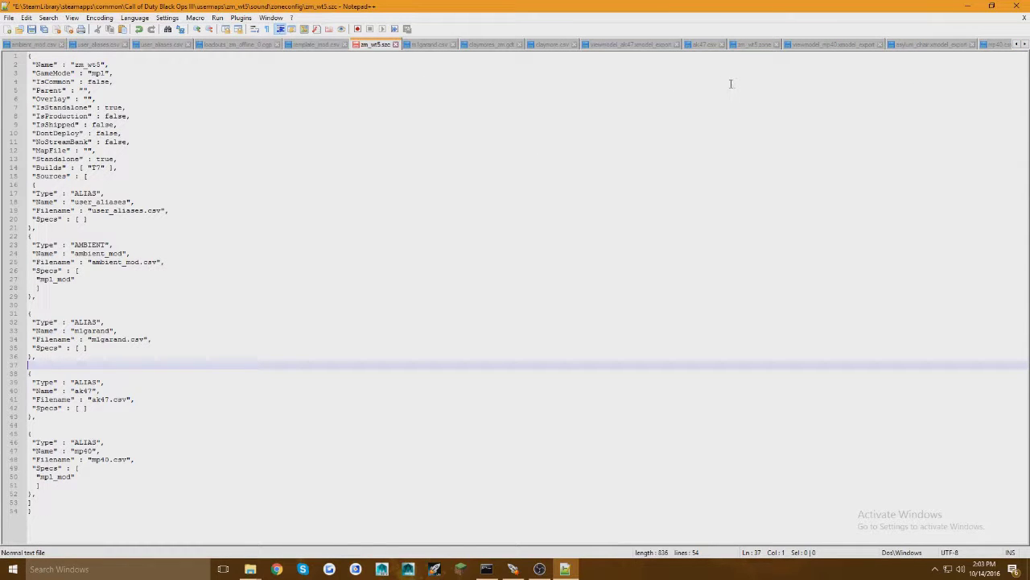
{"action": "left_click", "coordinate": [997, 45]}
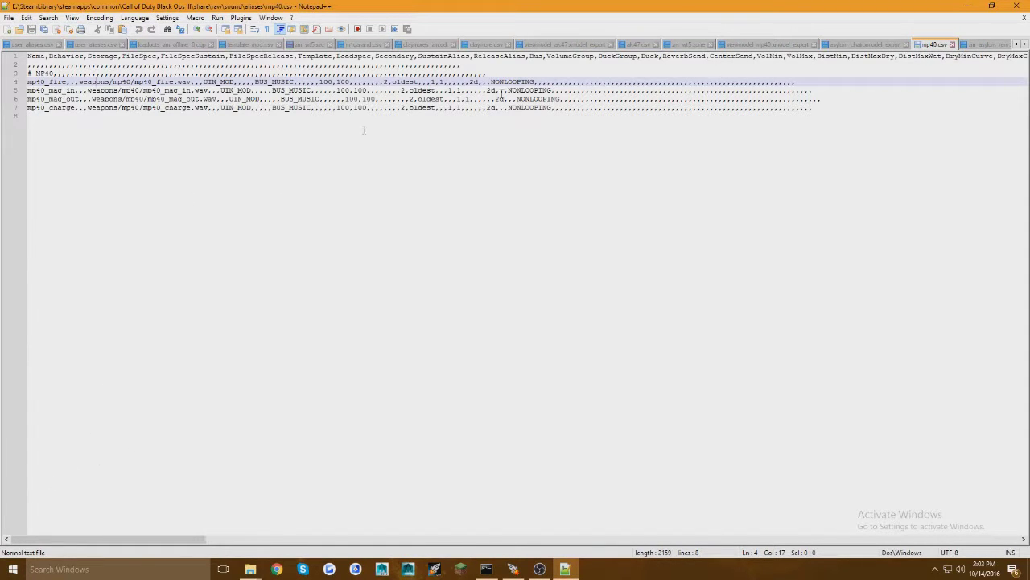
- Look through the other open files and return to zm_wt5.szc
{"action": "left_click", "coordinate": [1019, 46]}
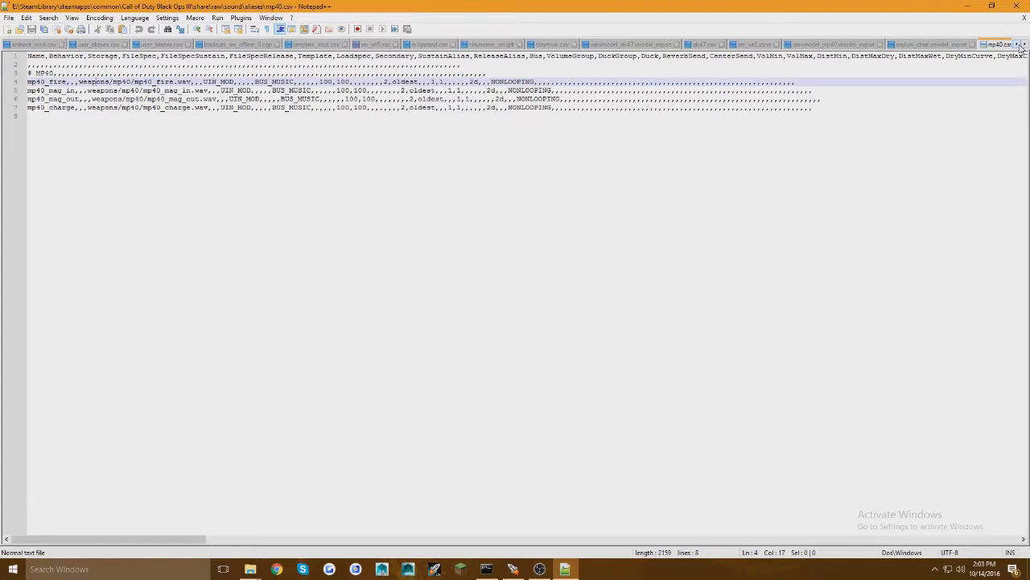
{"action": "left_click", "coordinate": [1025, 46]}
{"action": "left_click", "coordinate": [1025, 46]}
{"action": "left_click", "coordinate": [1024, 46]}
{"action": "left_click", "coordinate": [1025, 46]}
{"action": "left_click", "coordinate": [1025, 46]}
{"action": "left_click", "coordinate": [1025, 46]}
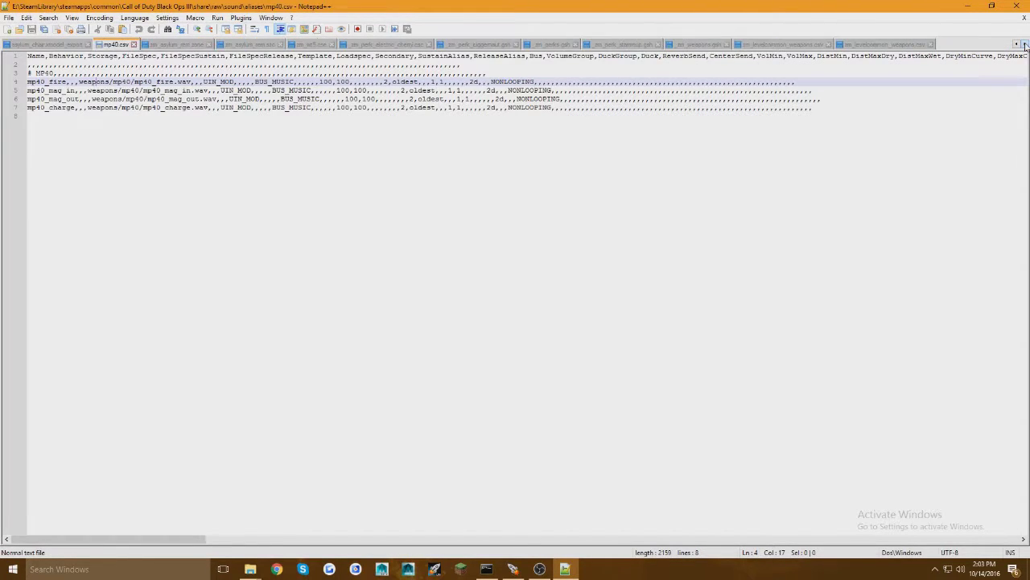
{"action": "left_click", "coordinate": [1017, 46]}
{"action": "left_click", "coordinate": [1018, 46]}
{"action": "left_click", "coordinate": [1017, 45]}
{"action": "left_click", "coordinate": [1017, 45]}
{"action": "left_click", "coordinate": [1018, 46]}
{"action": "left_click", "coordinate": [1017, 46]}
{"action": "left_click", "coordinate": [1017, 46]}
{"action": "left_click", "coordinate": [1018, 46]}
{"action": "left_click", "coordinate": [248, 45]}
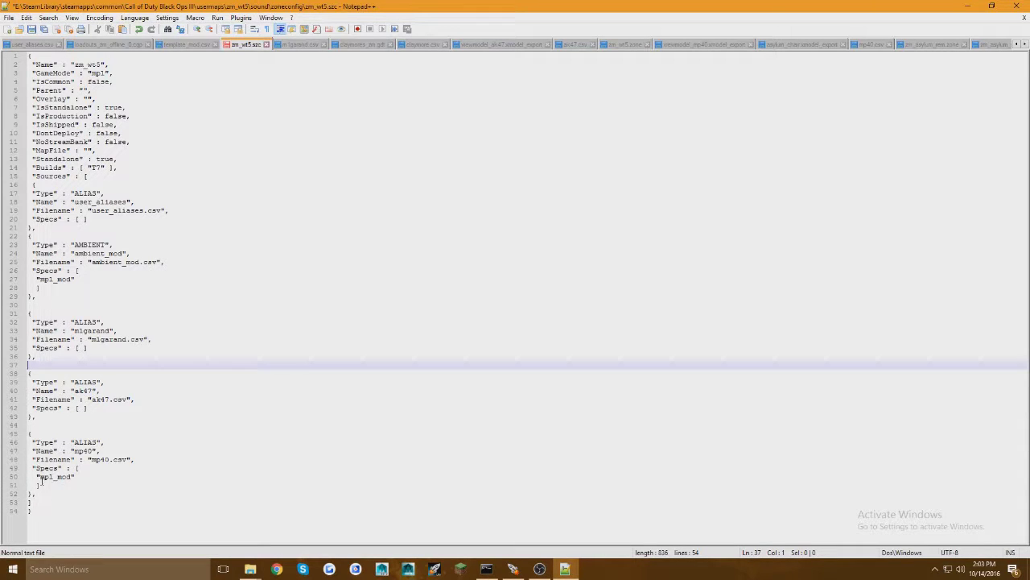
- Remove mpl_mod from the mp40 block, reduce its Specs to an empty [ ] on one line, and save zm_wt5.szc
{"action": "left_click_drag", "start_coordinate": [38, 485], "coordinate": [35, 478]}
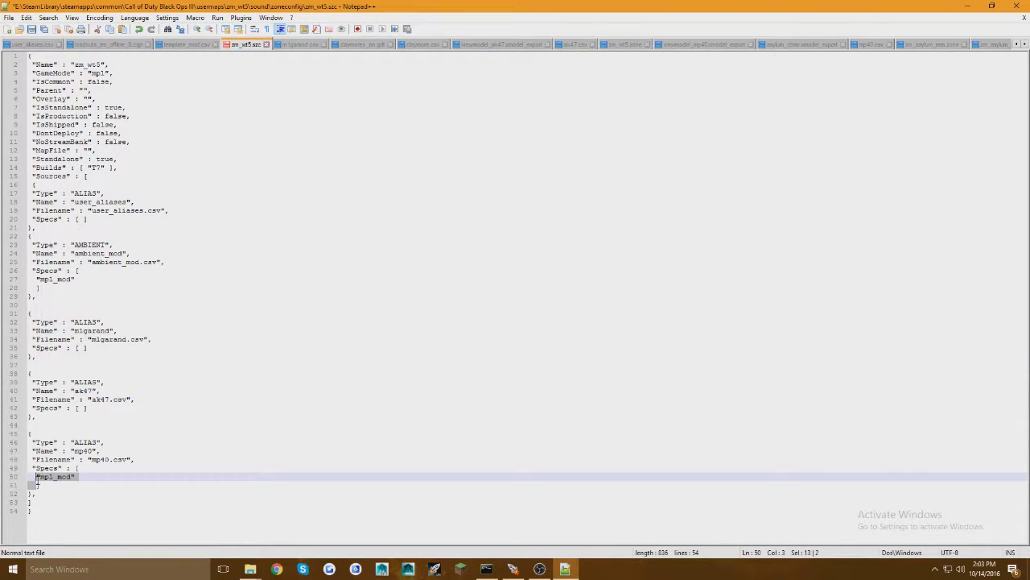
{"action": "key", "text": "BackSpace"}
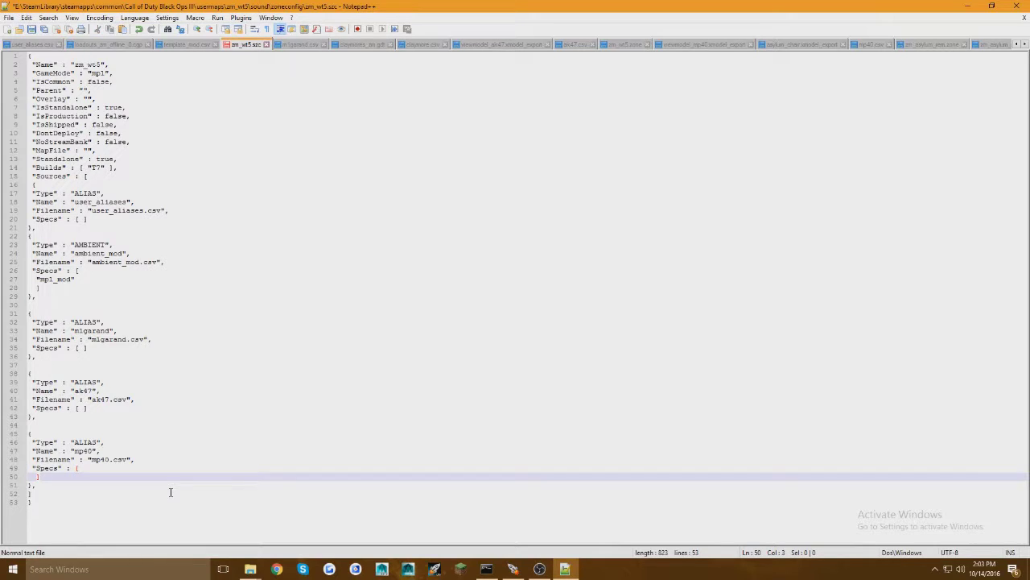
{"action": "key", "text": "BackSpace"}
{"action": "key", "text": "BackSpace"}
{"action": "key", "text": "BackSpace"}
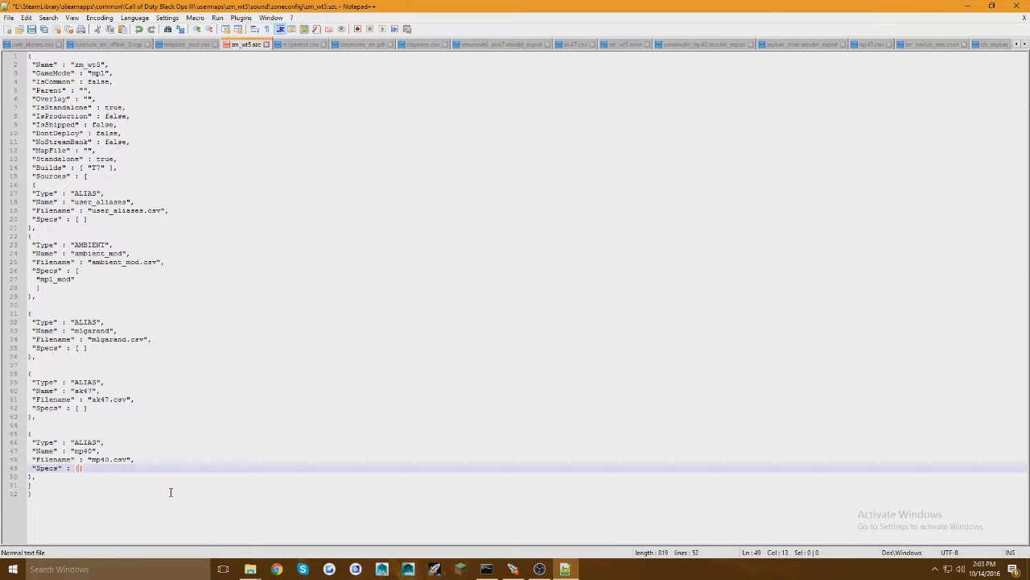
{"action": "left_click", "coordinate": [233, 443]}
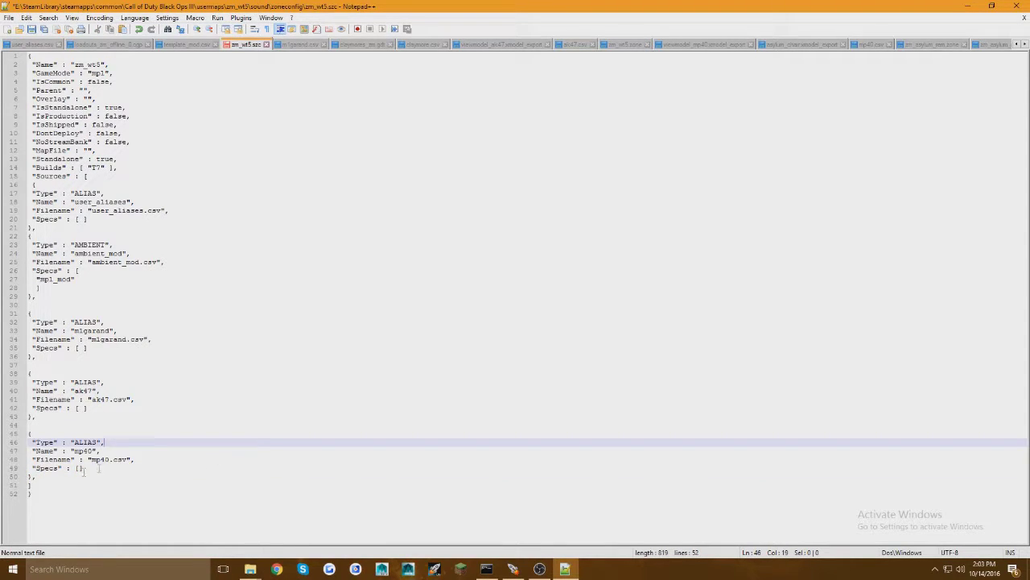
{"action": "key", "text": "Down"}
{"action": "key", "text": "Down"}
{"action": "key", "text": "Down"}
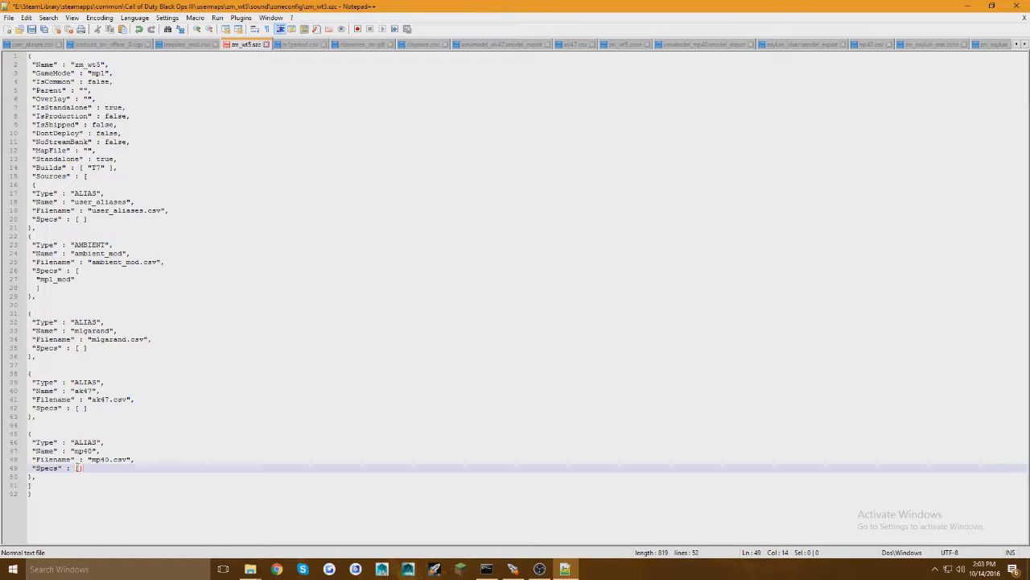
{"action": "left_click", "coordinate": [132, 459]}
{"action": "left_click", "coordinate": [164, 424]}
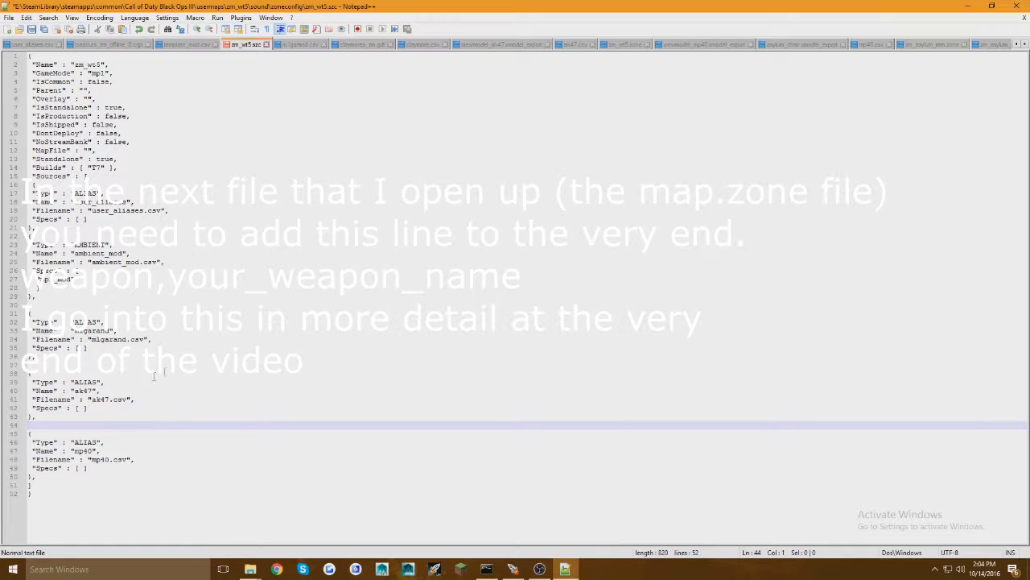
{"action": "left_click", "coordinate": [32, 29]}
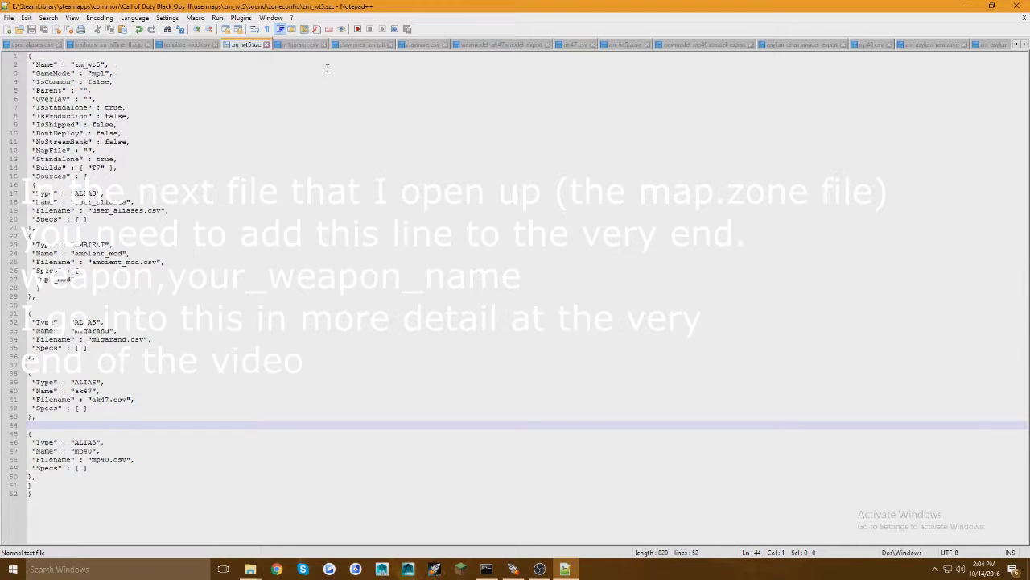
- Switch to the Black Ops III Mod Tools Launcher, open the zone file of zm_wt5, examine its weapon entries, and close it
{"action": "left_click", "coordinate": [966, 6]}
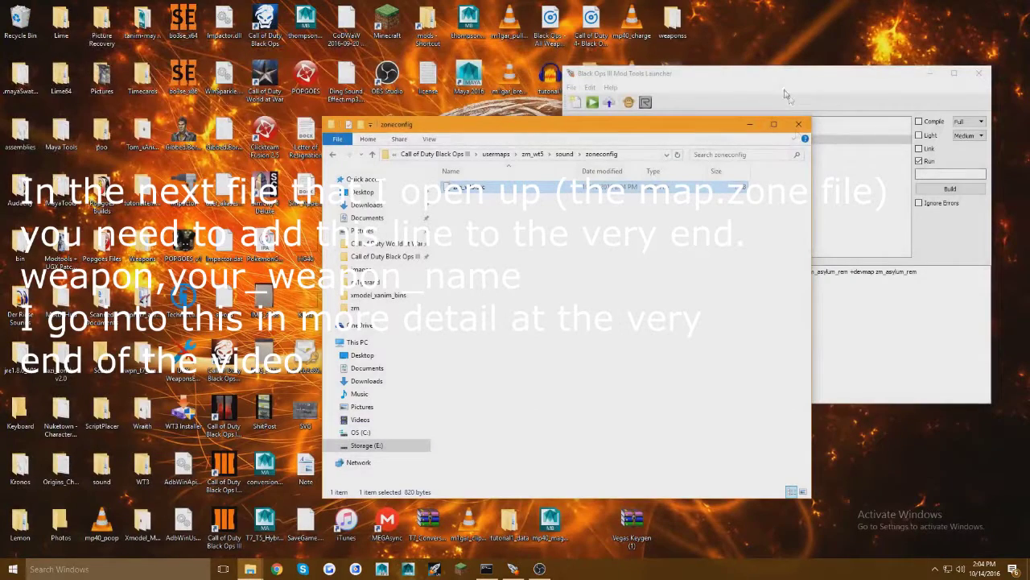
{"action": "left_click", "coordinate": [810, 87]}
{"action": "right_click", "coordinate": [600, 177]}
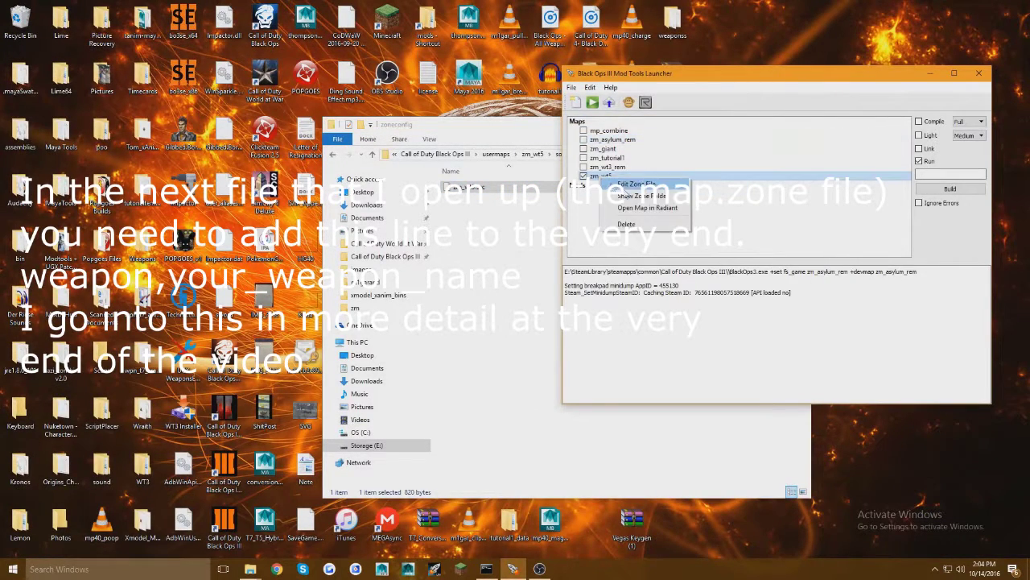
{"action": "left_click", "coordinate": [619, 207]}
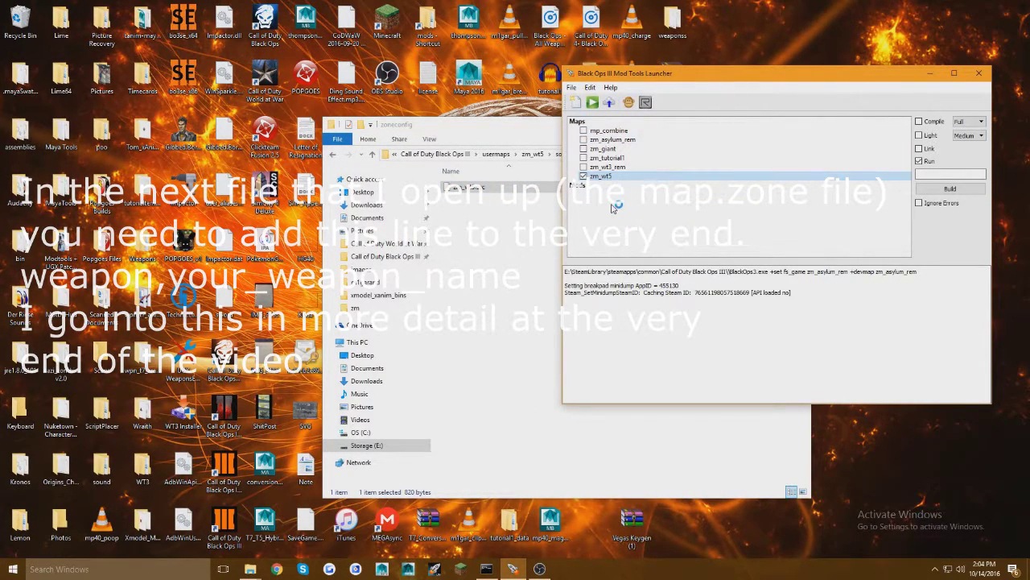
{"action": "right_click", "coordinate": [620, 177]}
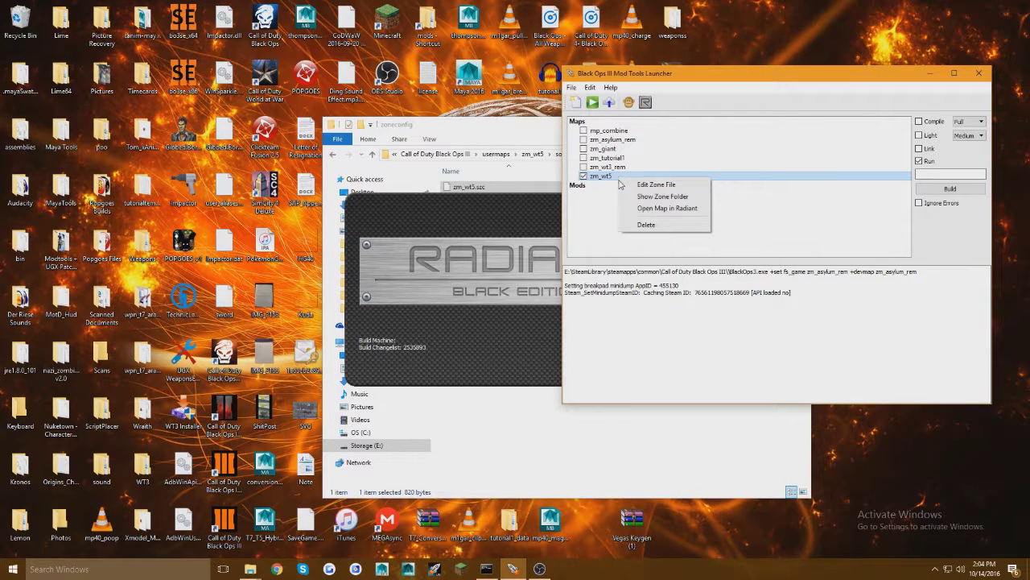
{"action": "left_click", "coordinate": [656, 184]}
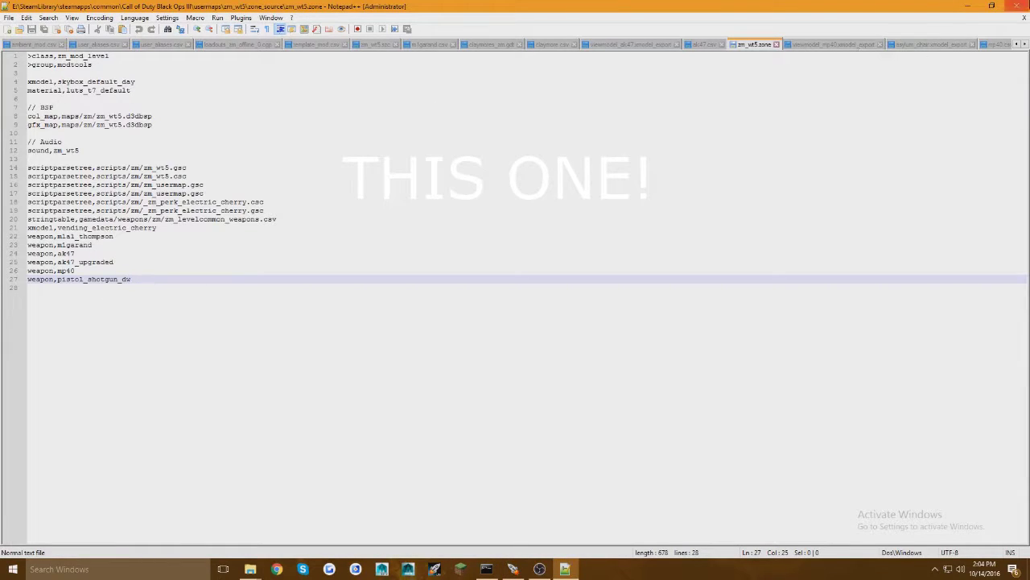
{"action": "left_click", "coordinate": [1017, 6]}
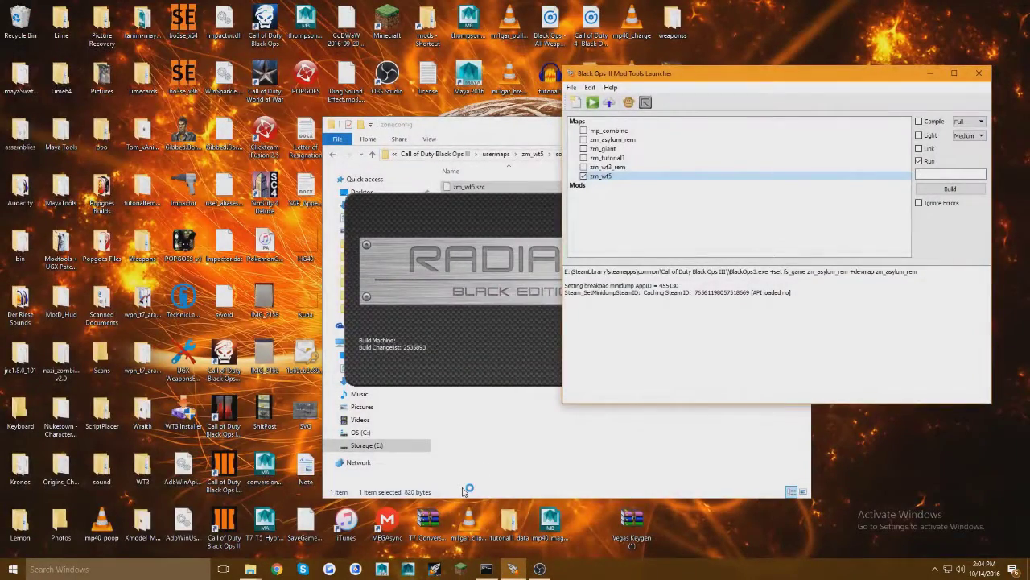
- Open Task Manager and end the Radiant_modtools process
{"action": "key", "text": "ctrl+shift+Escape"}
{"action": "scroll", "coordinate": [603, 390], "scroll_direction": "down", "scroll_amount": 5}
{"action": "scroll", "coordinate": [602, 390], "scroll_direction": "down", "scroll_amount": 10}
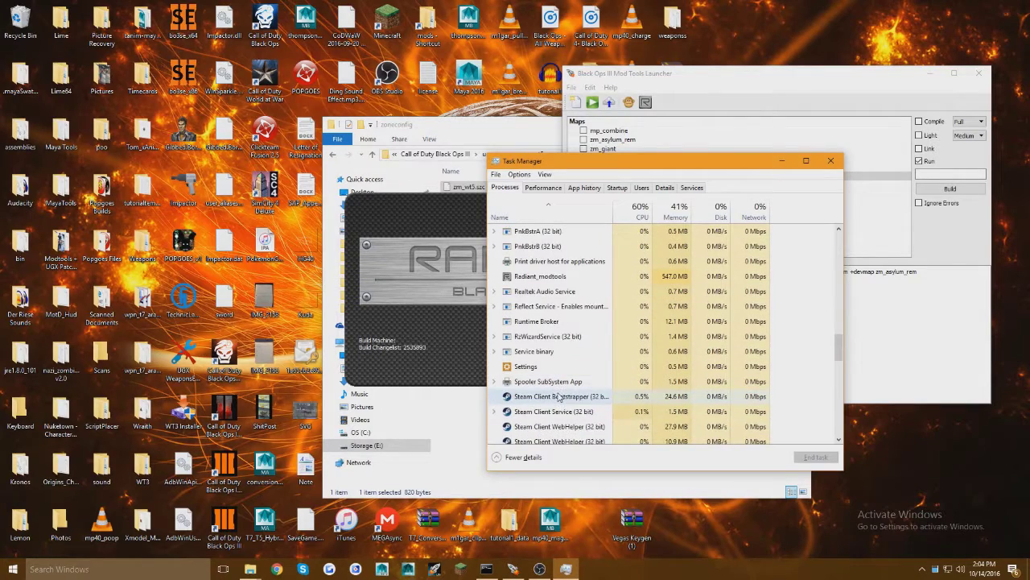
{"action": "left_click", "coordinate": [547, 276]}
{"action": "left_click", "coordinate": [816, 457]}
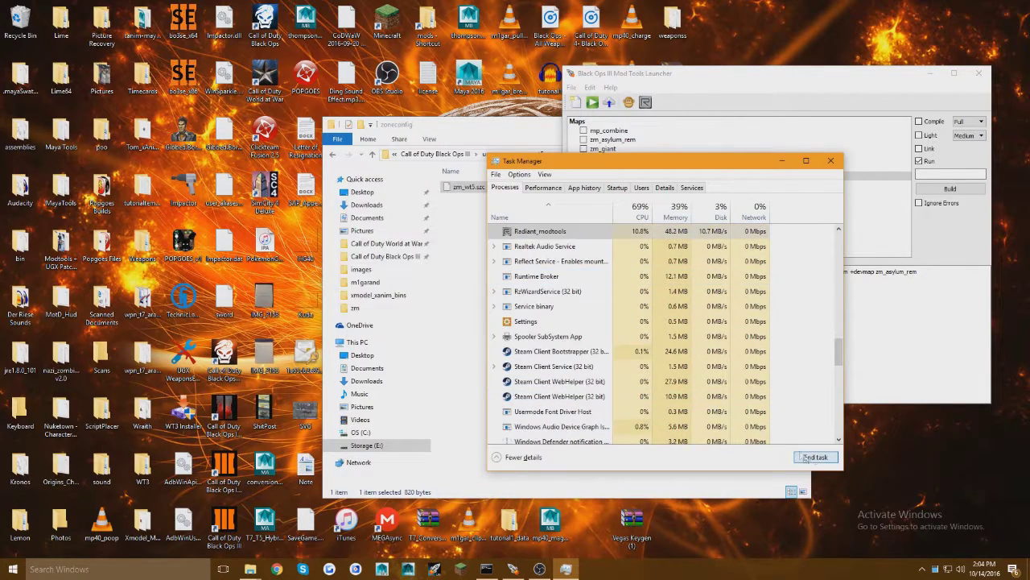
- Close Task Manager and build zm_wt5 with Compile and Link enabled and Run disabled
{"action": "left_click", "coordinate": [830, 161]}
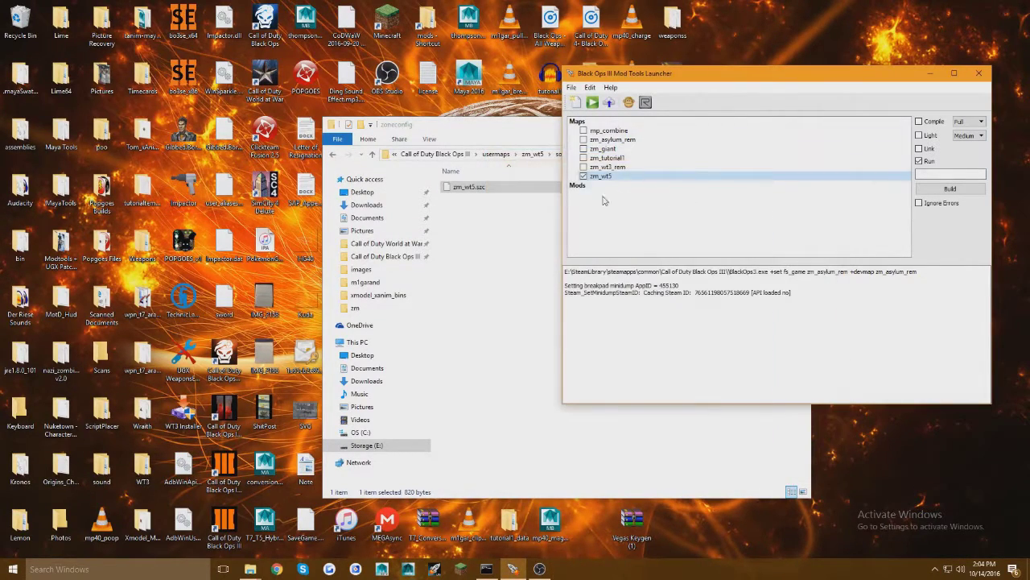
{"action": "left_click", "coordinate": [929, 162]}
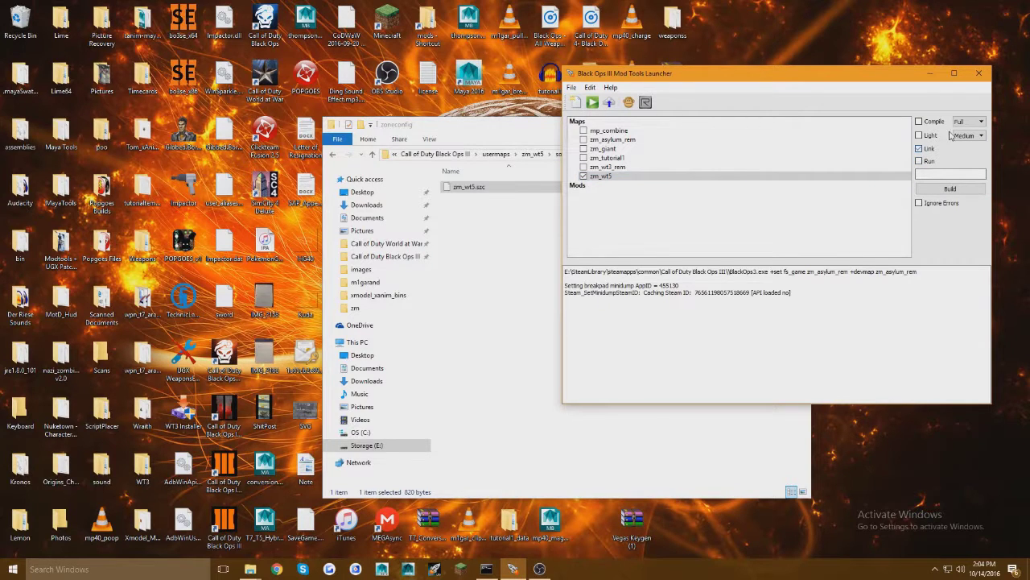
{"action": "left_click", "coordinate": [932, 121]}
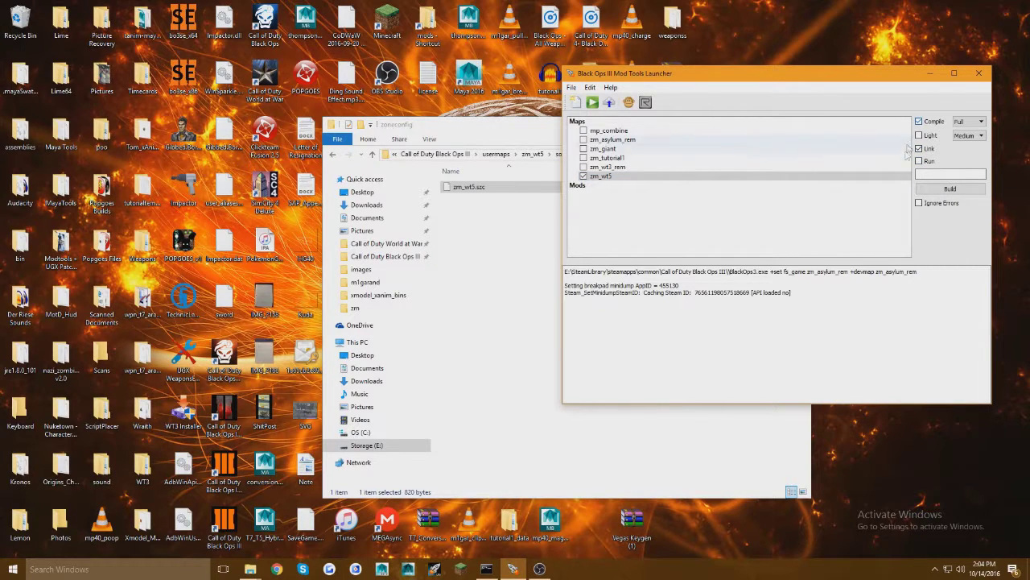
{"action": "left_click", "coordinate": [948, 188]}
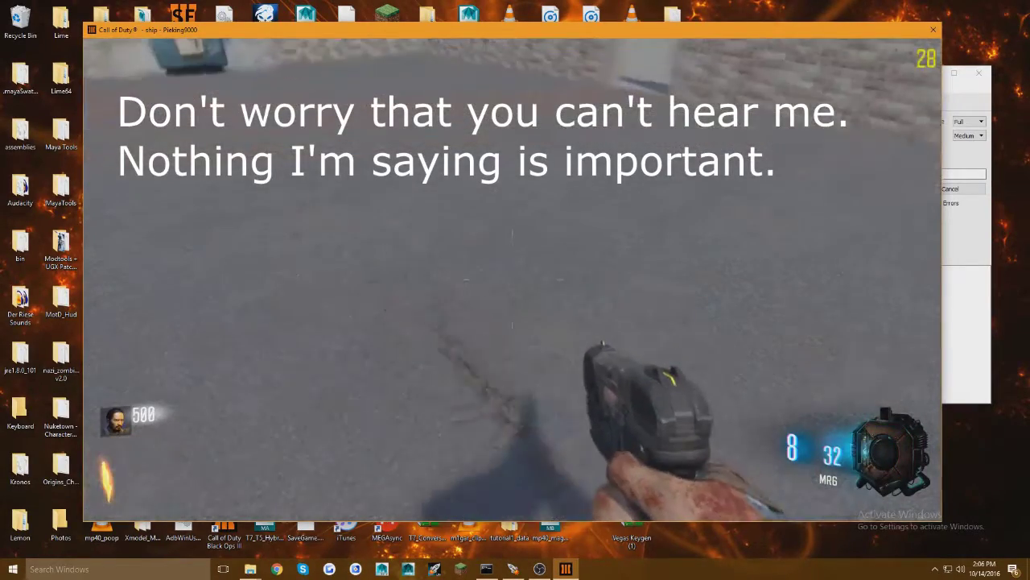
- In the running game, swap weapons, turn on god mode with /god, and give the player the MP40 with /give mp40
{"action": "key", "text": "f"}
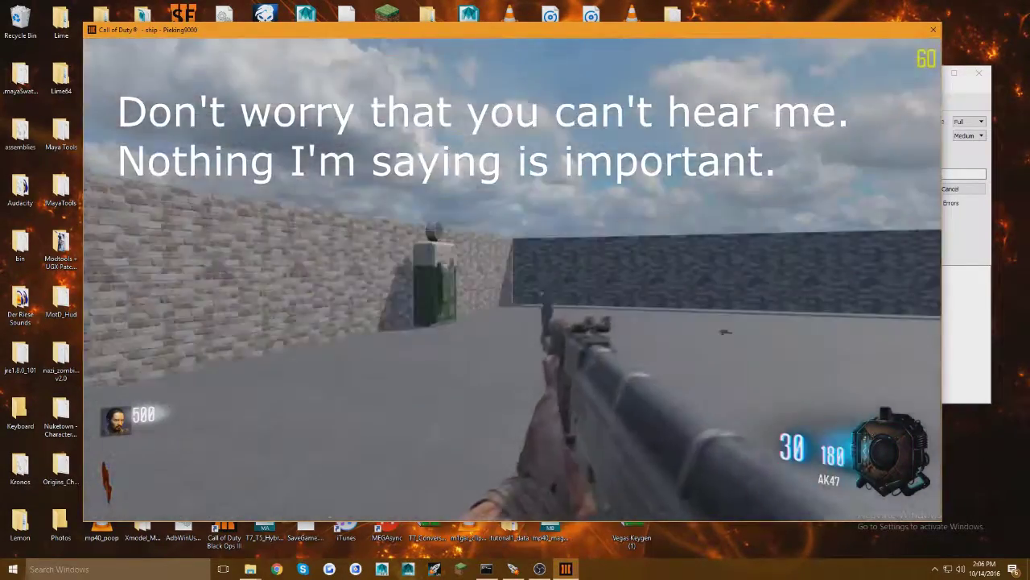
{"action": "key", "text": "1"}
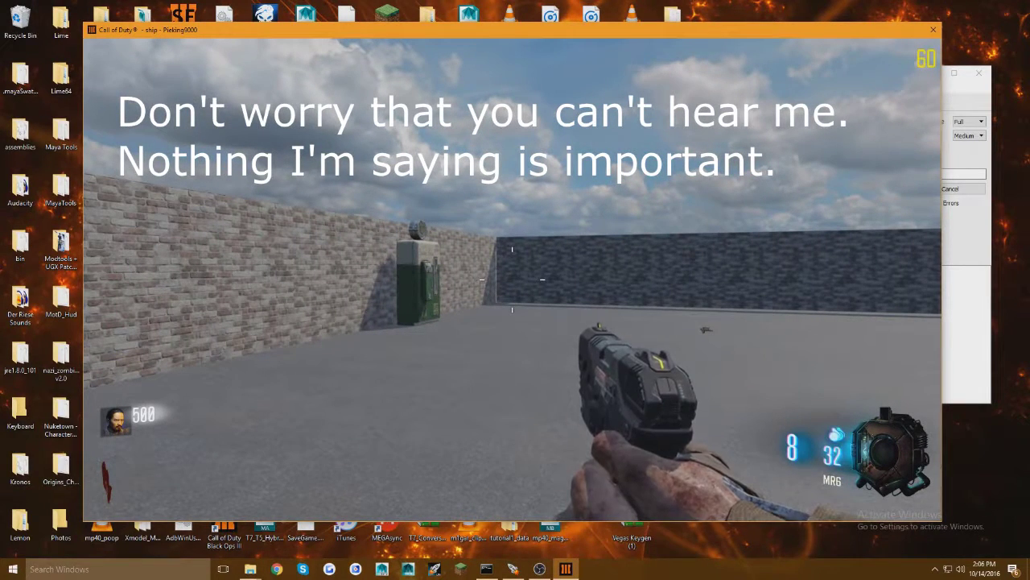
{"action": "key", "text": "grave"}
{"action": "type", "text": "/god"}
{"action": "key", "text": "Return"}
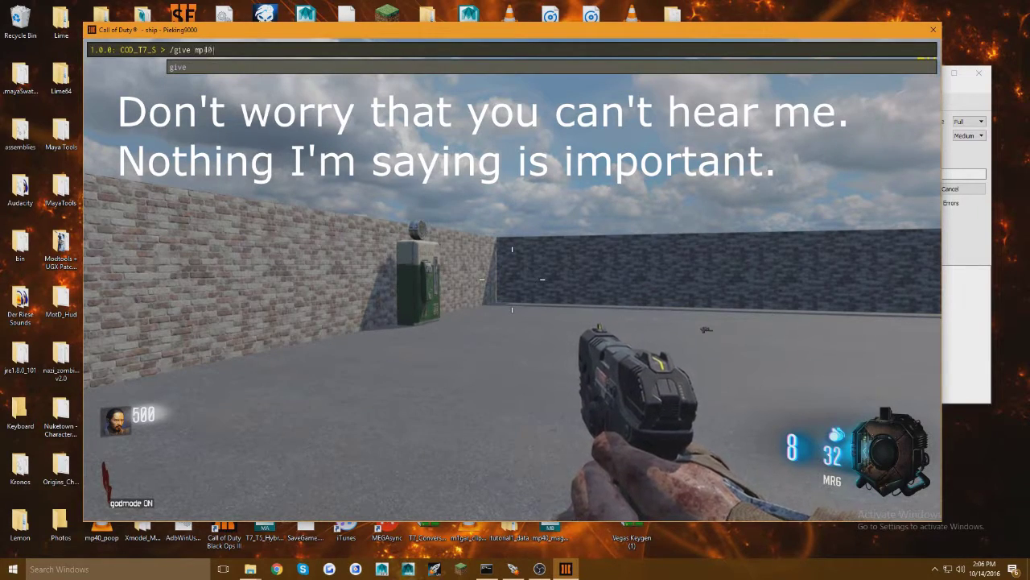
{"action": "type", "text": "/give mp40"}
{"action": "key", "text": "Return"}
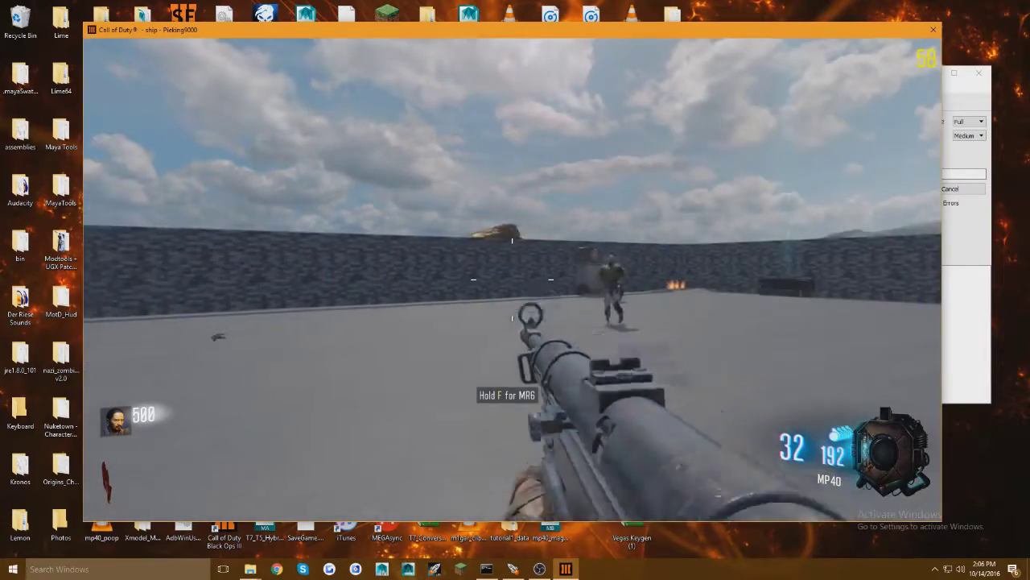
- Test the MP40's firing sounds on the zombies from the hip and through the sights, and reload it
{"action": "key", "text": "w"}
{"action": "left_click", "coordinate": [512, 279]}
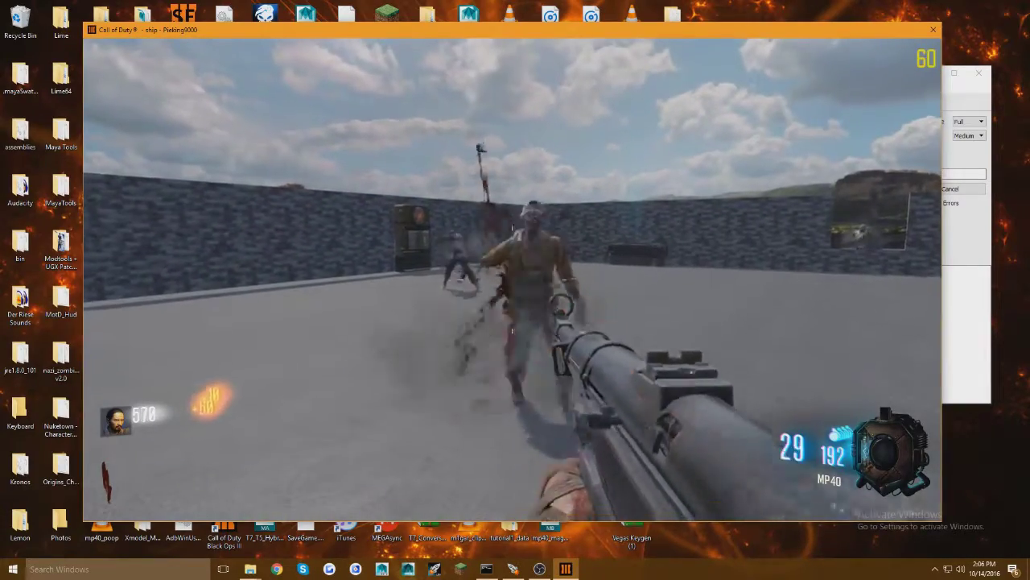
{"action": "right_click", "coordinate": [513, 279]}
{"action": "left_click", "coordinate": [513, 280]}
{"action": "left_click", "coordinate": [512, 280]}
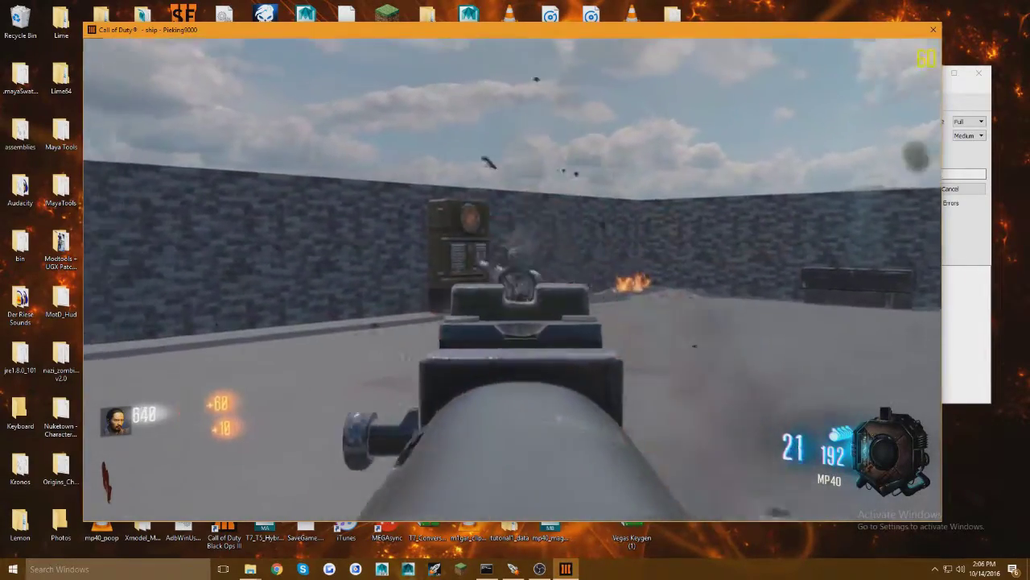
{"action": "right_click", "coordinate": [513, 279]}
{"action": "left_click", "coordinate": [513, 279]}
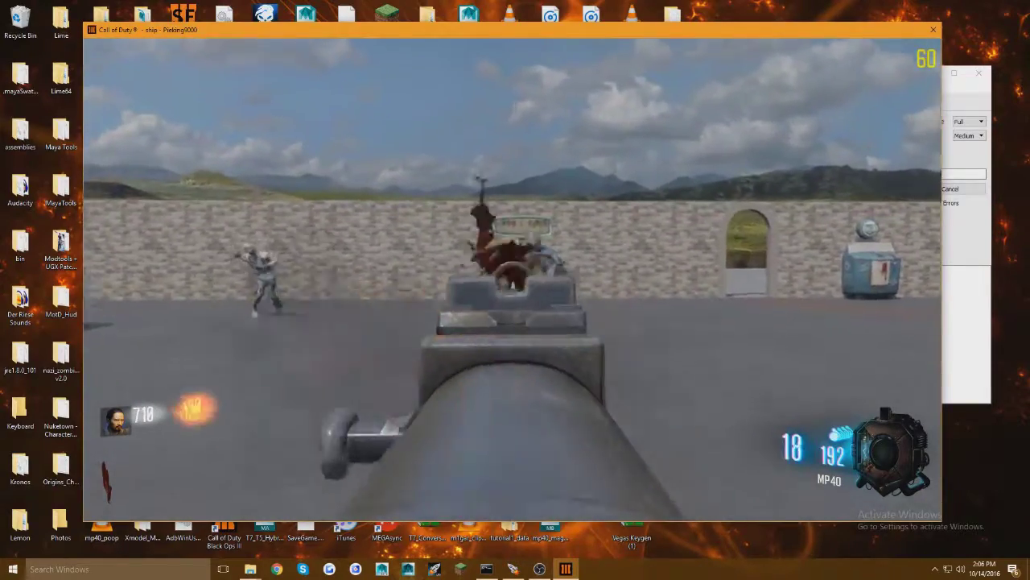
{"action": "left_click", "coordinate": [513, 279]}
{"action": "left_click", "coordinate": [513, 279]}
{"action": "left_click", "coordinate": [513, 279]}
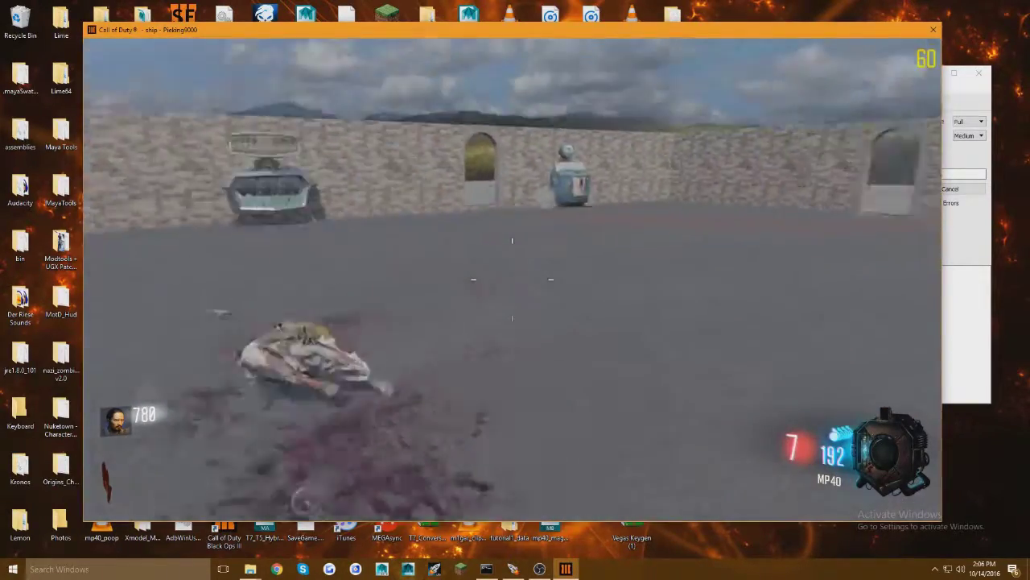
{"action": "key", "text": "r"}
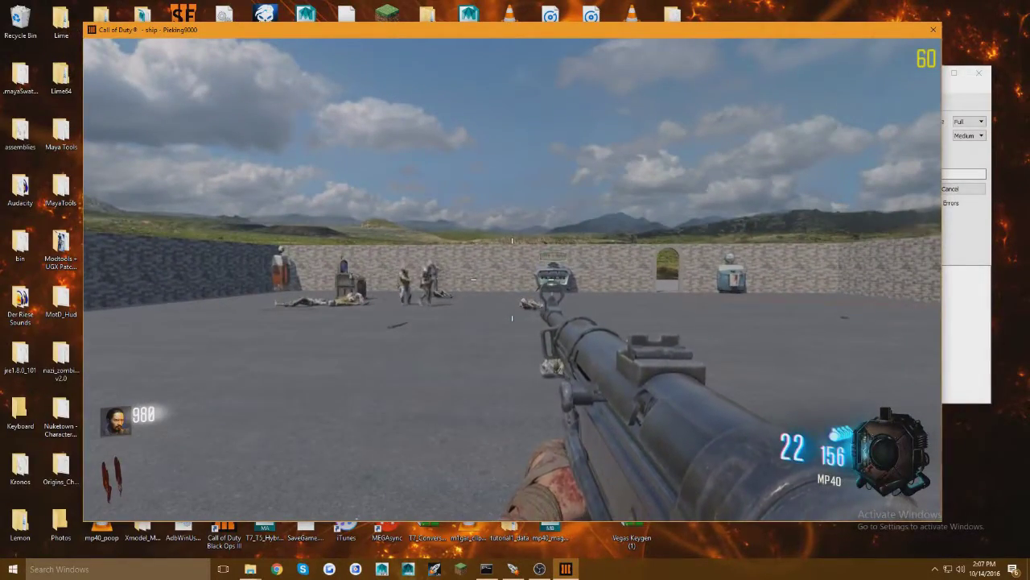
- Swap between the MP40 and the AK47, and fire aimed MP40 bursts at the zombies to compare the weapon sounds
{"action": "key", "text": "1"}
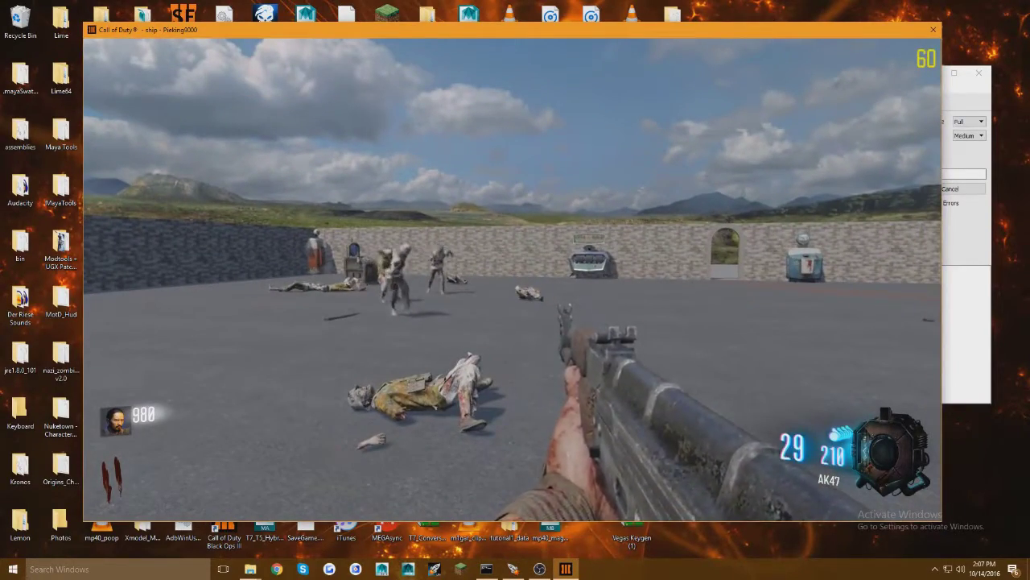
{"action": "key", "text": "1"}
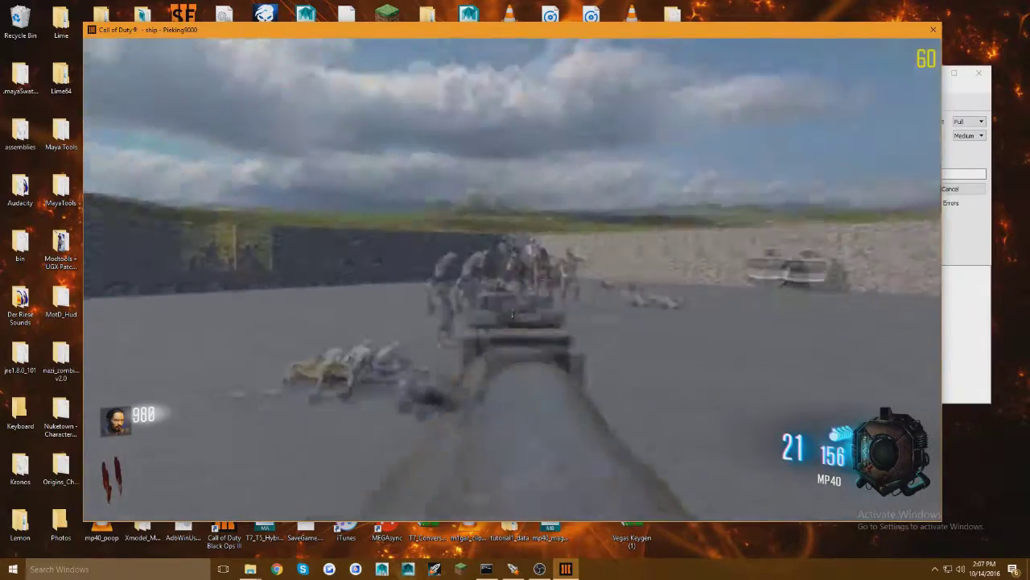
{"action": "left_click", "coordinate": [513, 280]}
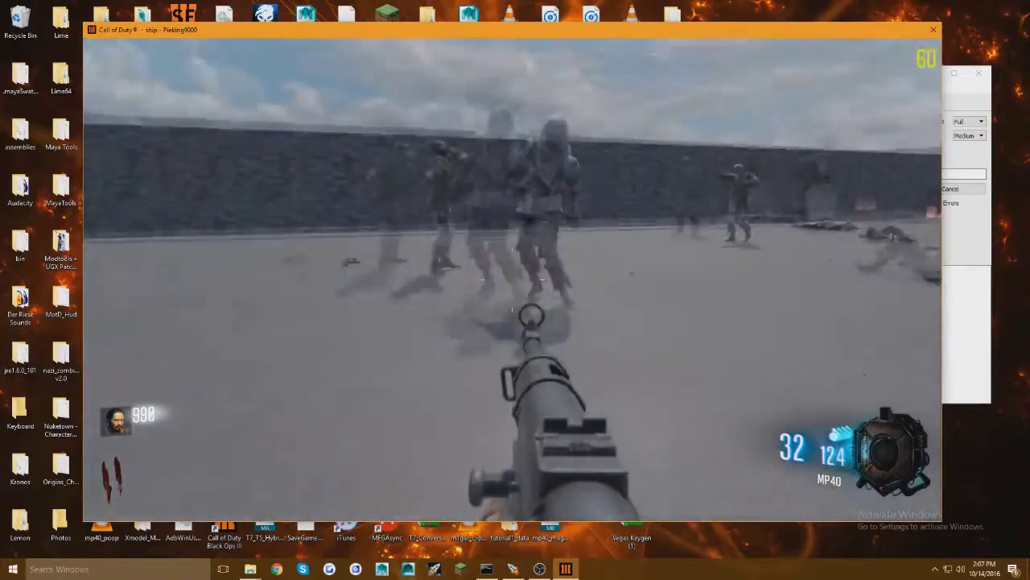
{"action": "right_click", "coordinate": [513, 279]}
{"action": "left_click", "coordinate": [513, 279]}
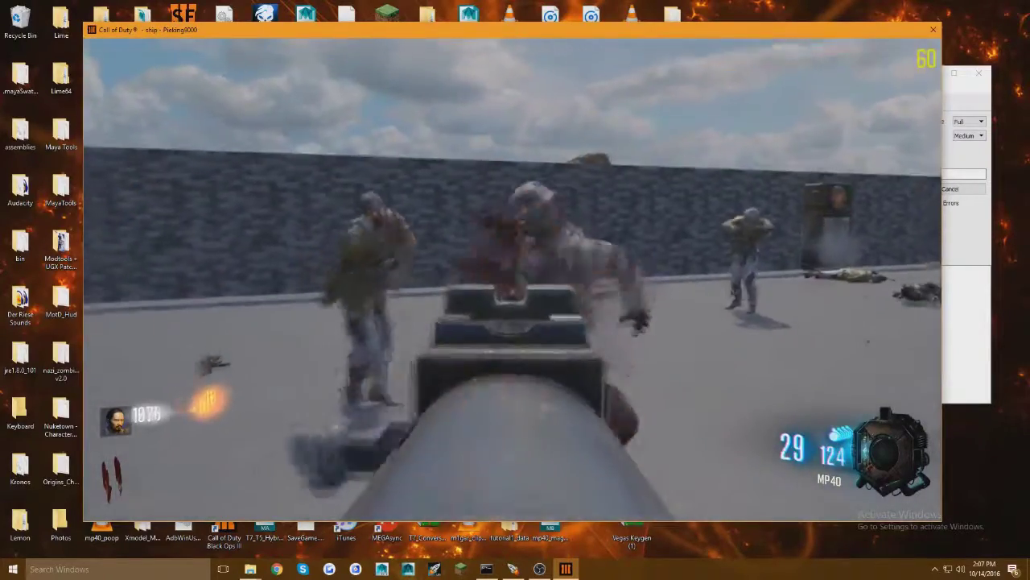
{"action": "left_click", "coordinate": [513, 280]}
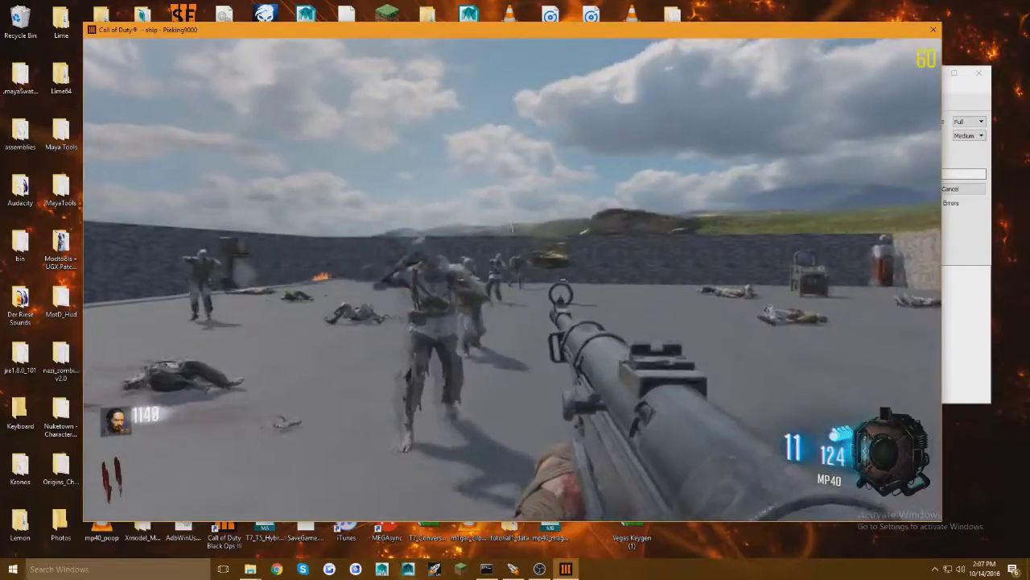
{"action": "left_click", "coordinate": [513, 280]}
{"action": "right_click", "coordinate": [513, 279]}
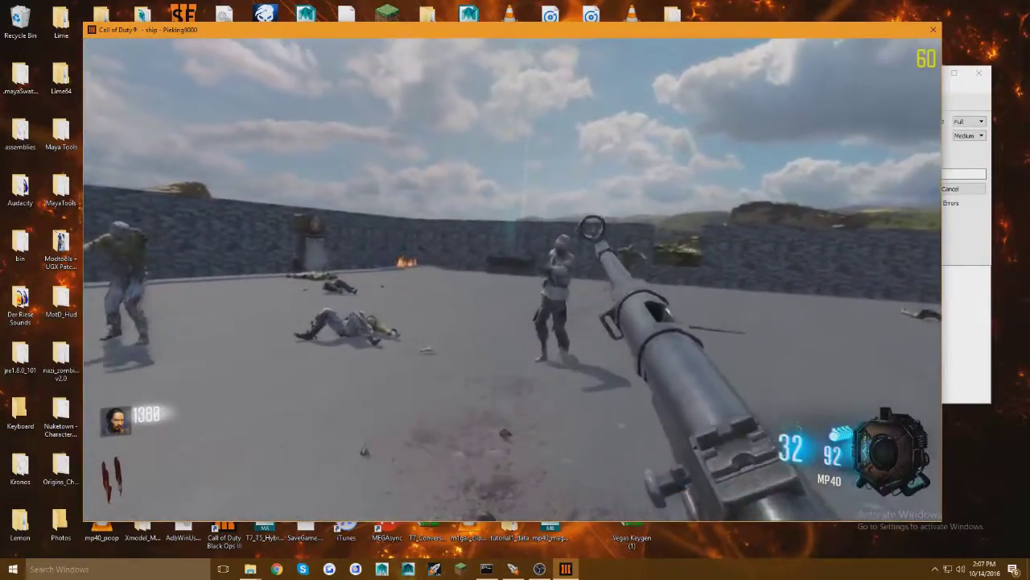
- Fire more aimed MP40 bursts, melee a zombie, and reload to check those sounds
{"action": "right_click", "coordinate": [513, 280]}
{"action": "left_click", "coordinate": [513, 279]}
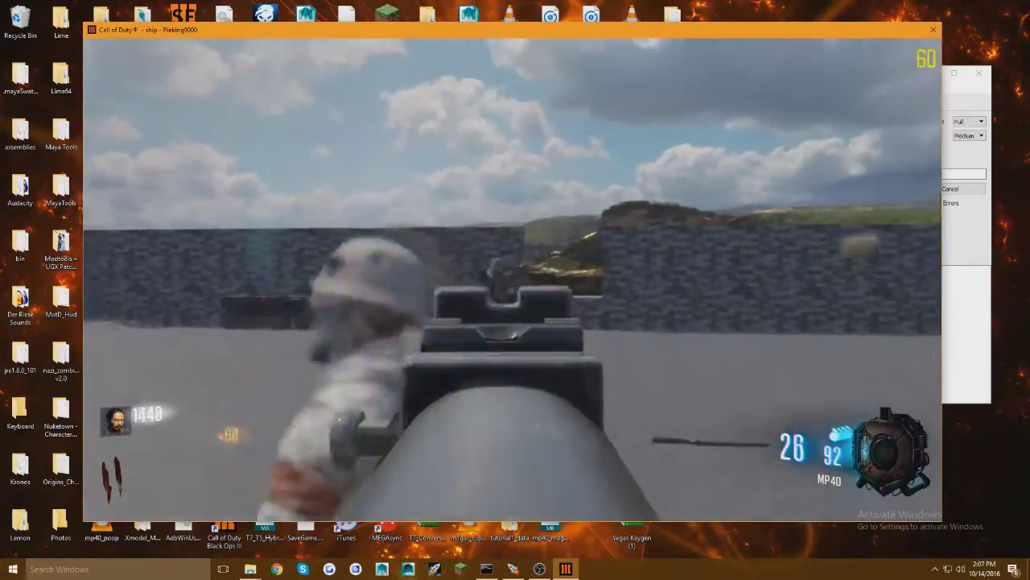
{"action": "right_click", "coordinate": [513, 280]}
{"action": "left_click", "coordinate": [513, 279]}
{"action": "key", "text": "v"}
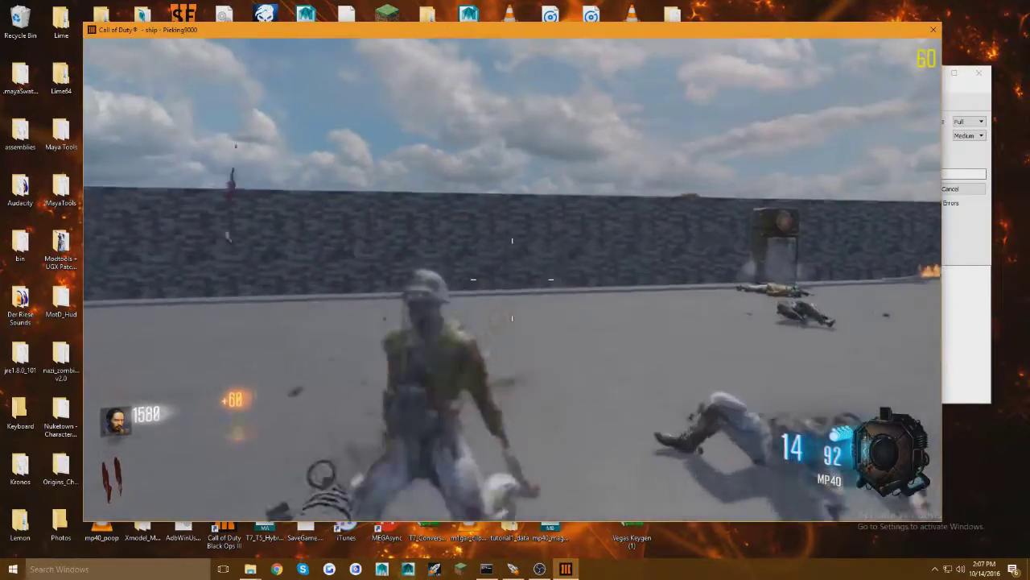
{"action": "key", "text": "r"}
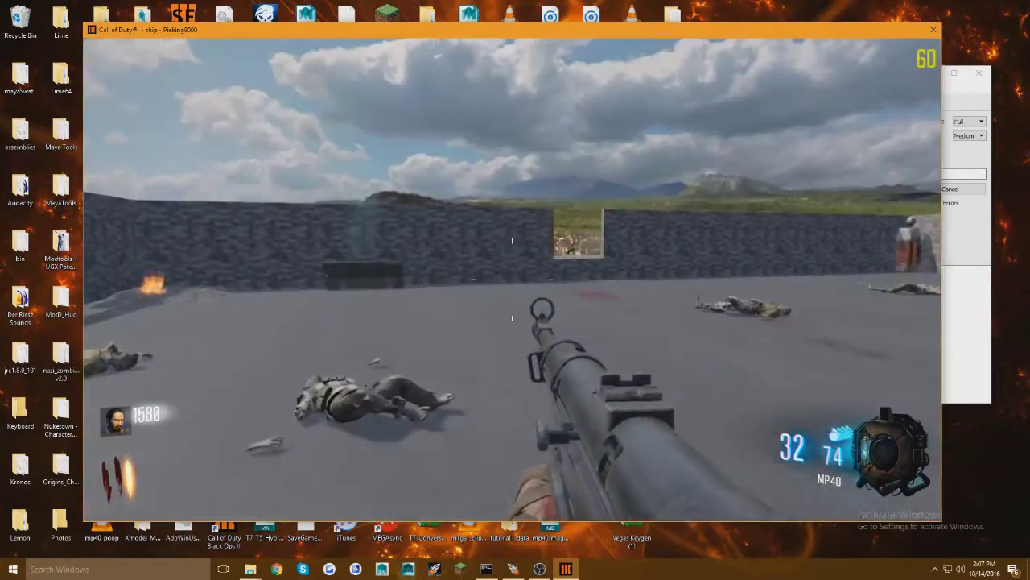
- Sprint around the map with the MP40, shoot the remaining zombies, and reload to check its sounds in motion
{"action": "right_click", "coordinate": [513, 279]}
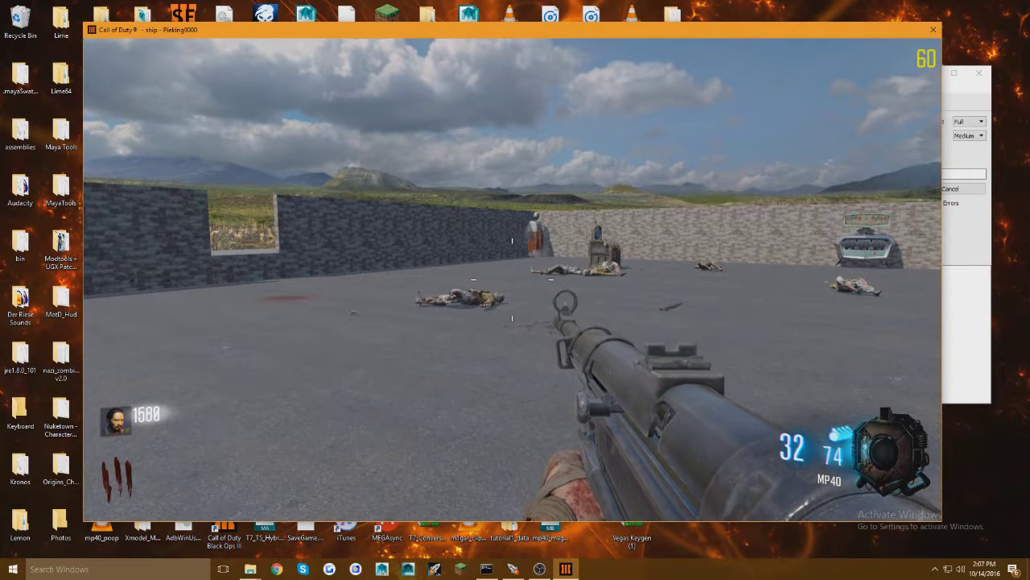
{"action": "key", "text": "shift+w"}
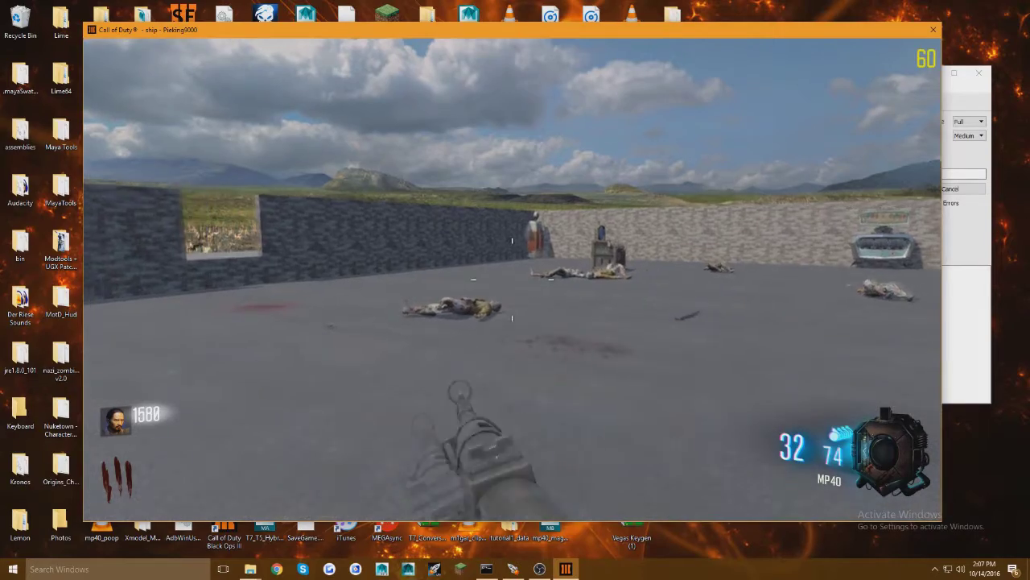
{"action": "key", "text": "w"}
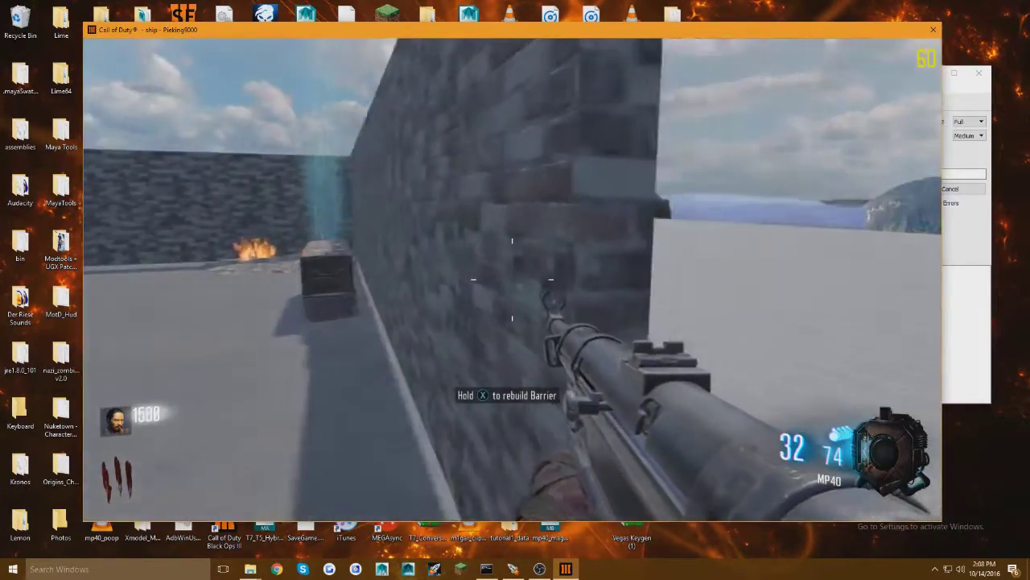
{"action": "key", "text": "w"}
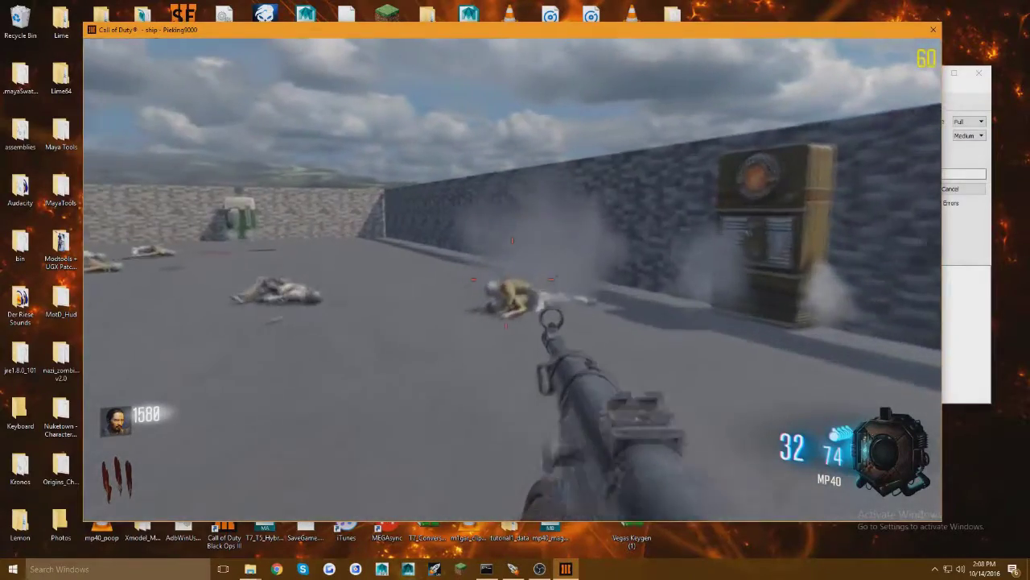
{"action": "left_click", "coordinate": [512, 279]}
{"action": "left_click", "coordinate": [512, 280]}
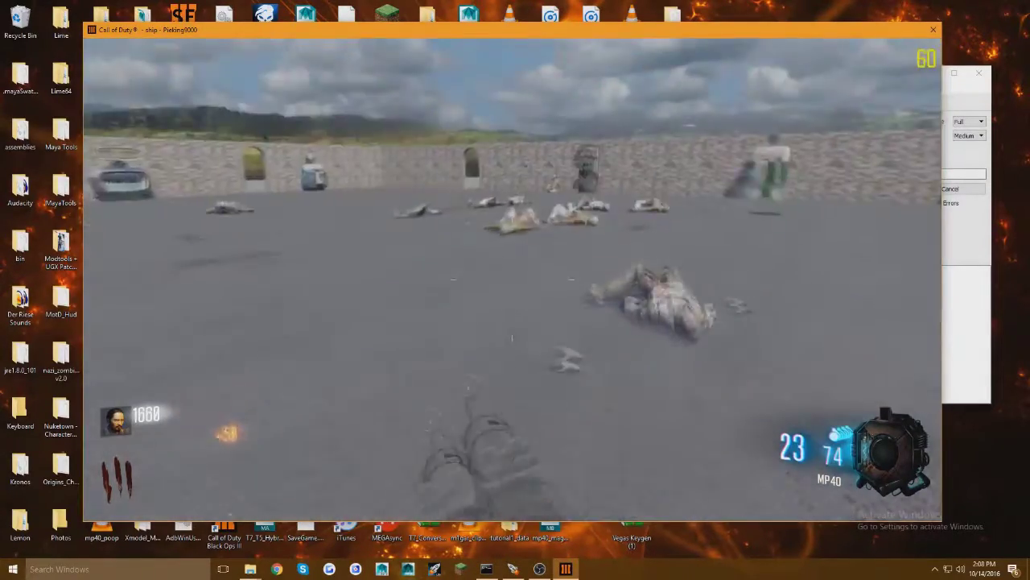
{"action": "key", "text": "w"}
{"action": "right_click", "coordinate": [512, 279]}
{"action": "left_click", "coordinate": [512, 279]}
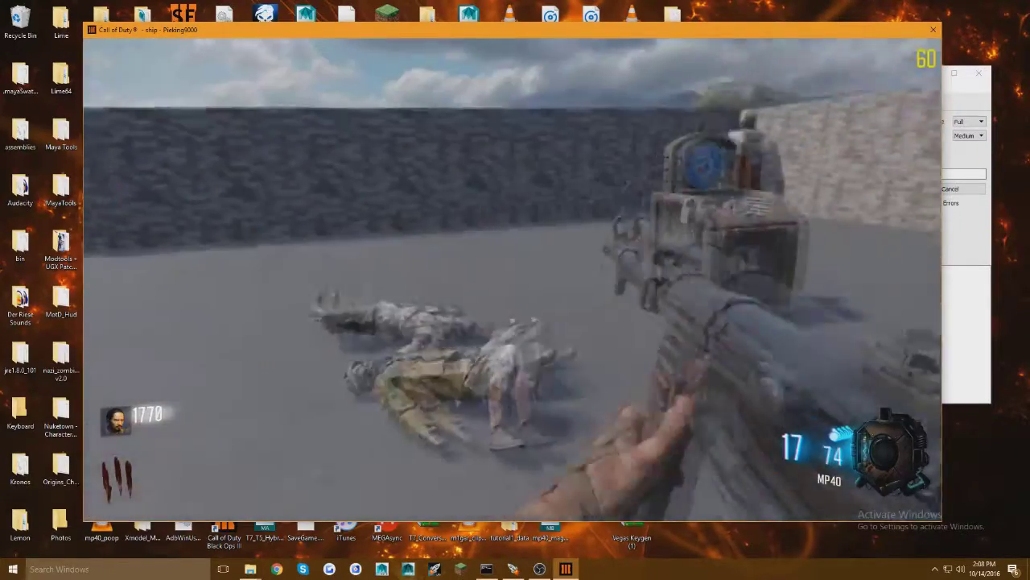
{"action": "key", "text": "r"}
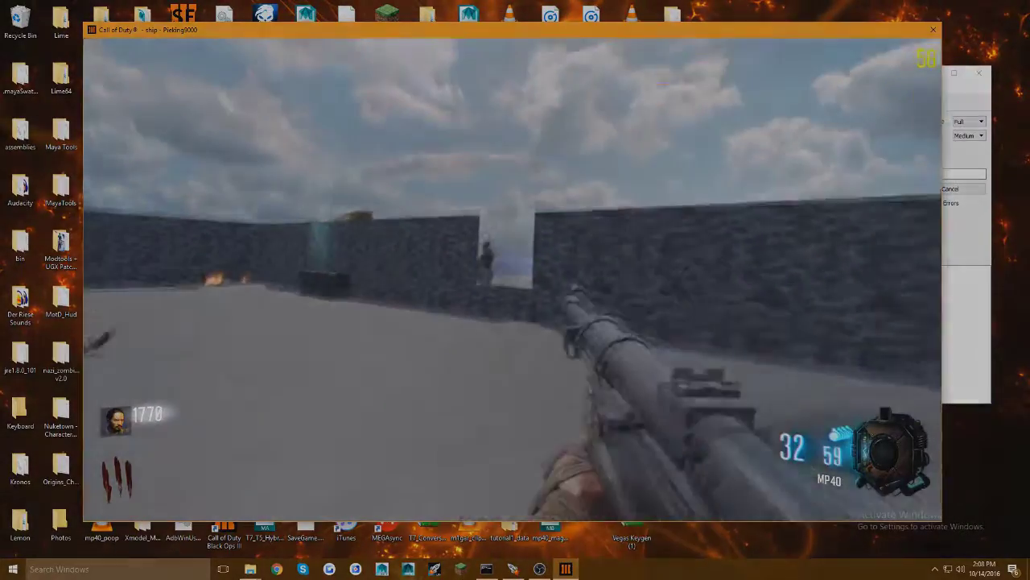
{"action": "right_click", "coordinate": [512, 280]}
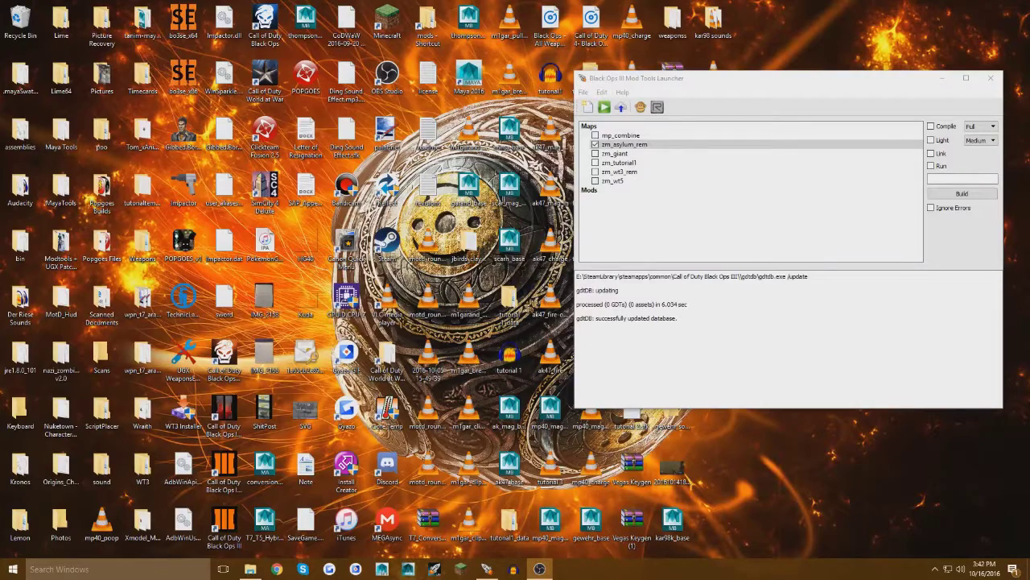
{"action": "right_click", "coordinate": [695, 148]}
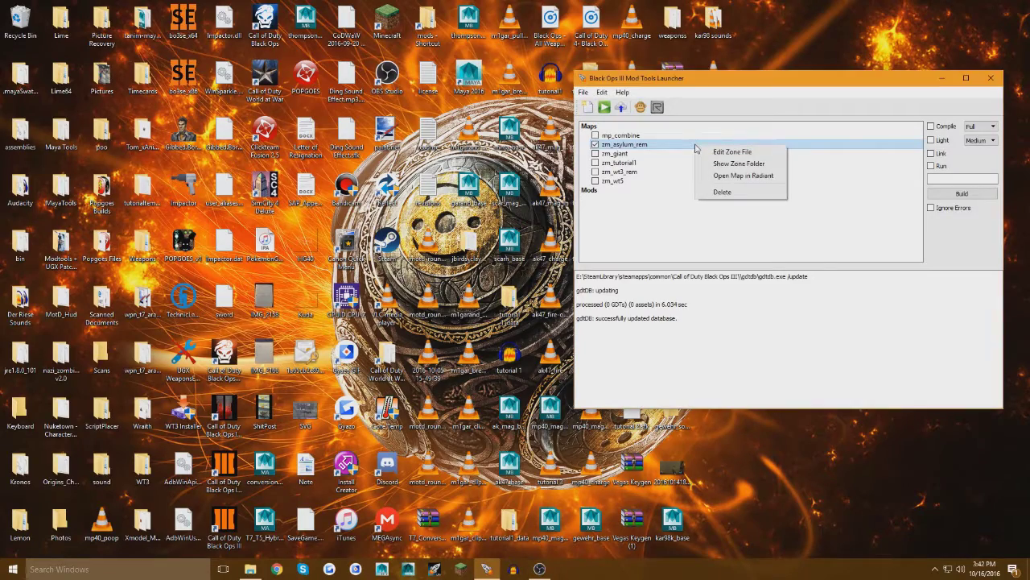
{"action": "left_click", "coordinate": [907, 68]}
{"action": "left_click", "coordinate": [943, 78]}
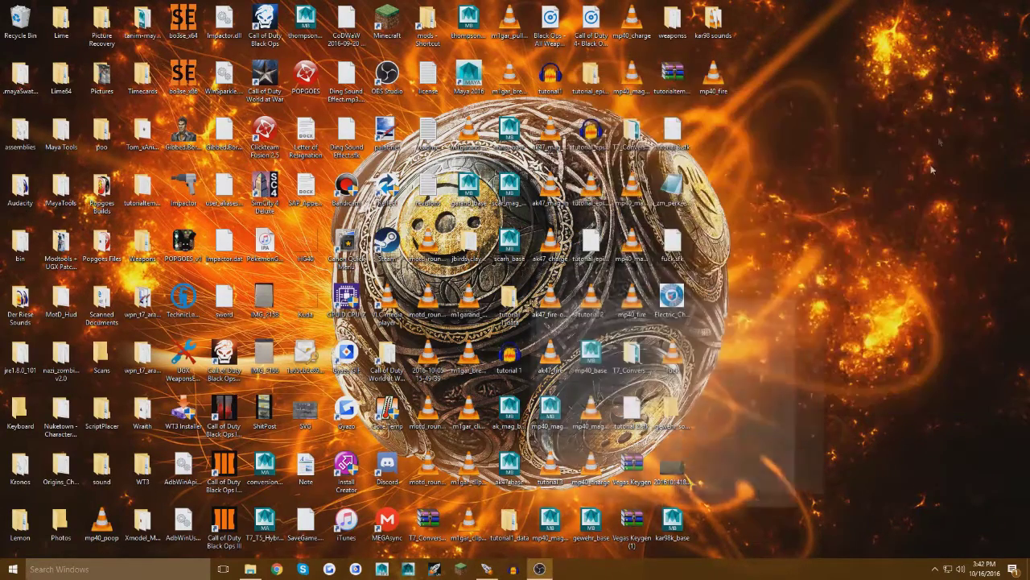
{"action": "left_click", "coordinate": [505, 571]}
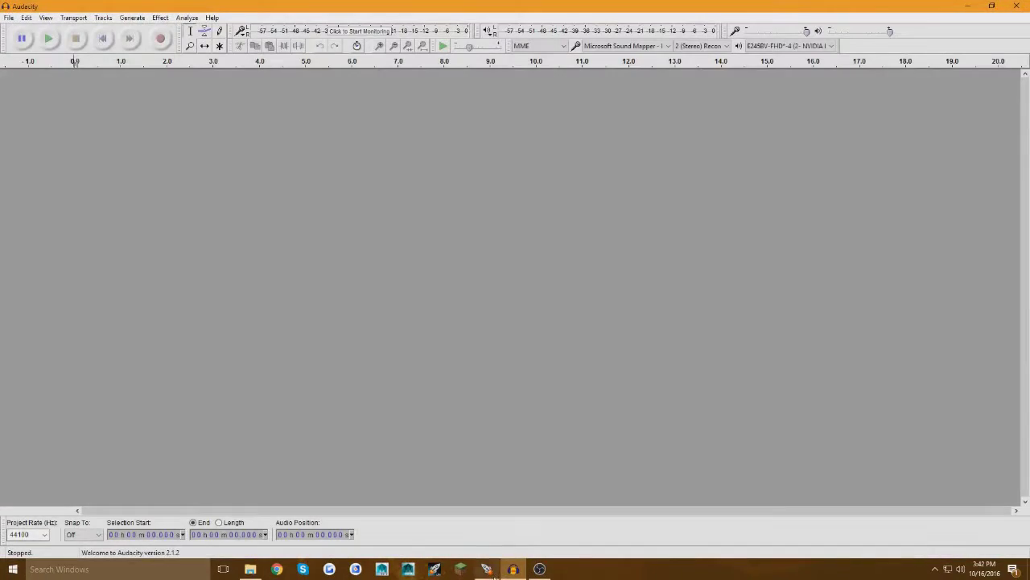
- Switch to the Black Ops III Mod Tools Launcher and open zm_asylum_rem's zone file for editing
{"action": "left_click", "coordinate": [491, 573]}
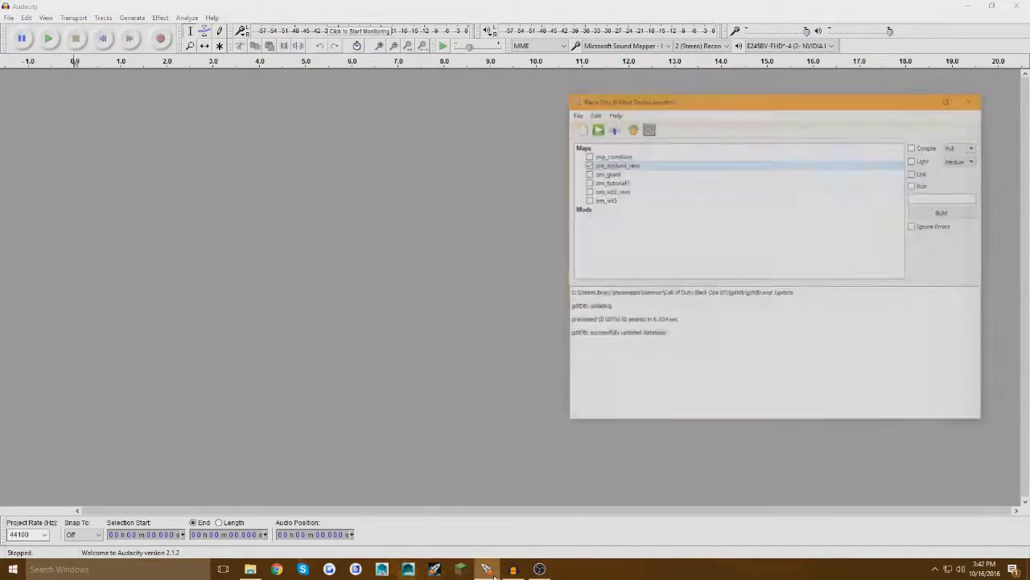
{"action": "right_click", "coordinate": [646, 145]}
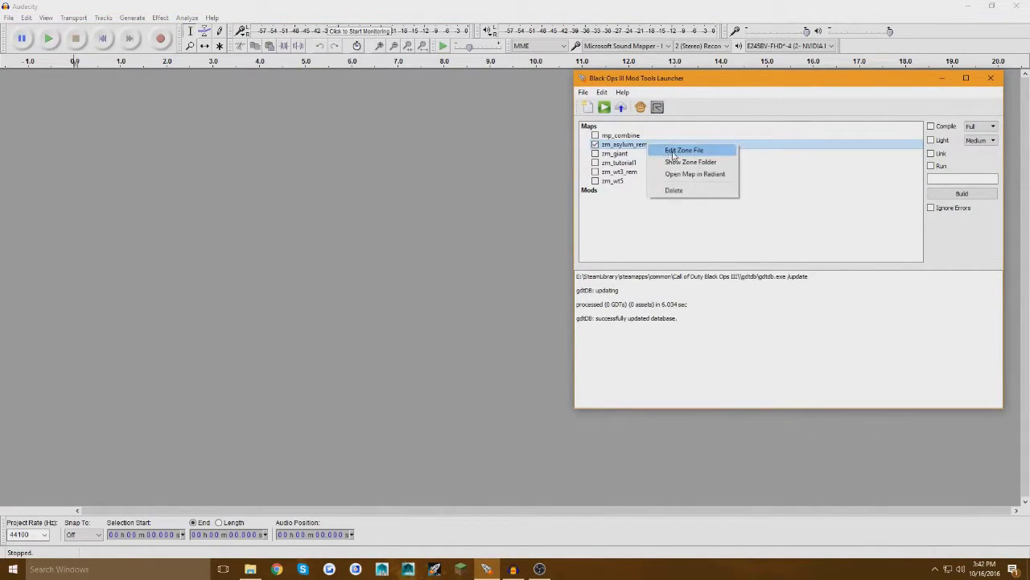
{"action": "left_click", "coordinate": [674, 152]}
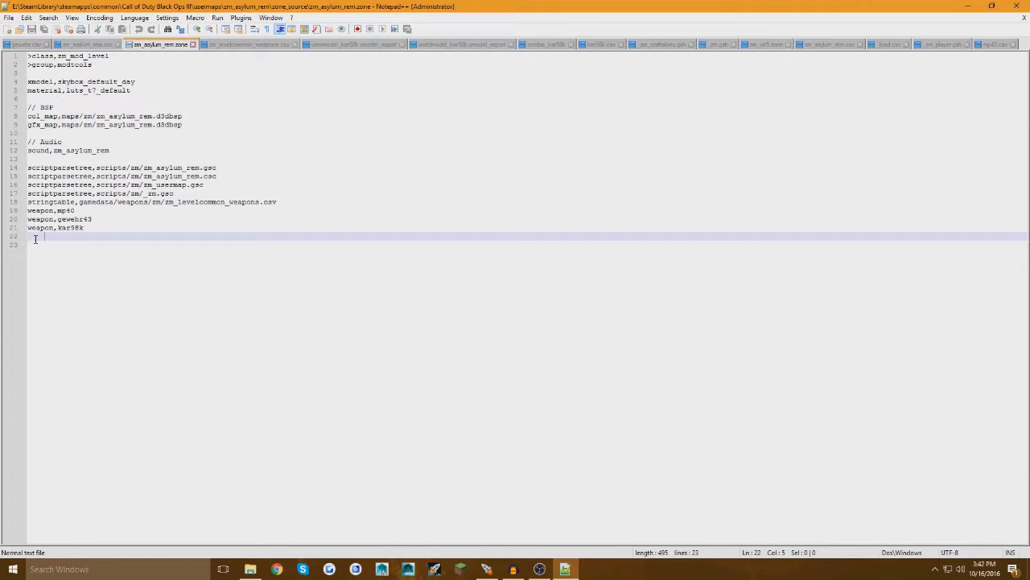
- Add a weapon,mp40 line below the kar98k entry in the zone file, and remove it again
{"action": "type", "text": "weapon"}
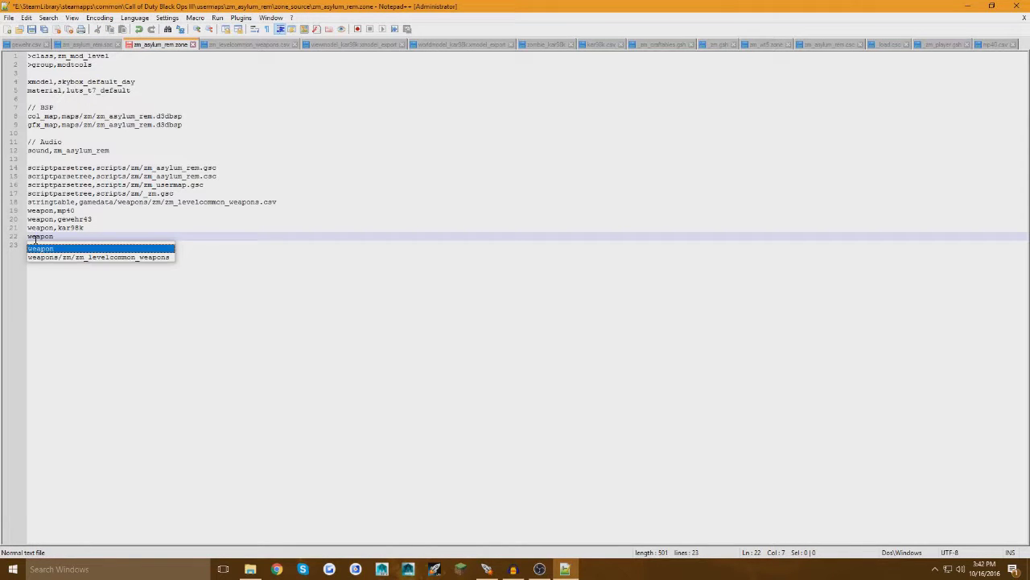
{"action": "type", "text": ",mp40"}
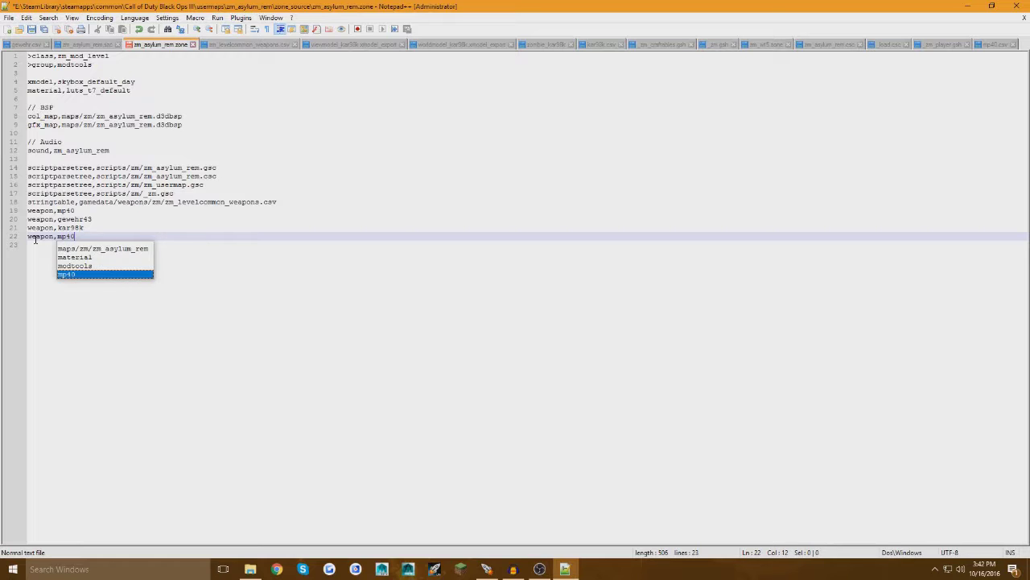
{"action": "left_click_drag", "start_coordinate": [101, 237], "coordinate": [100, 232]}
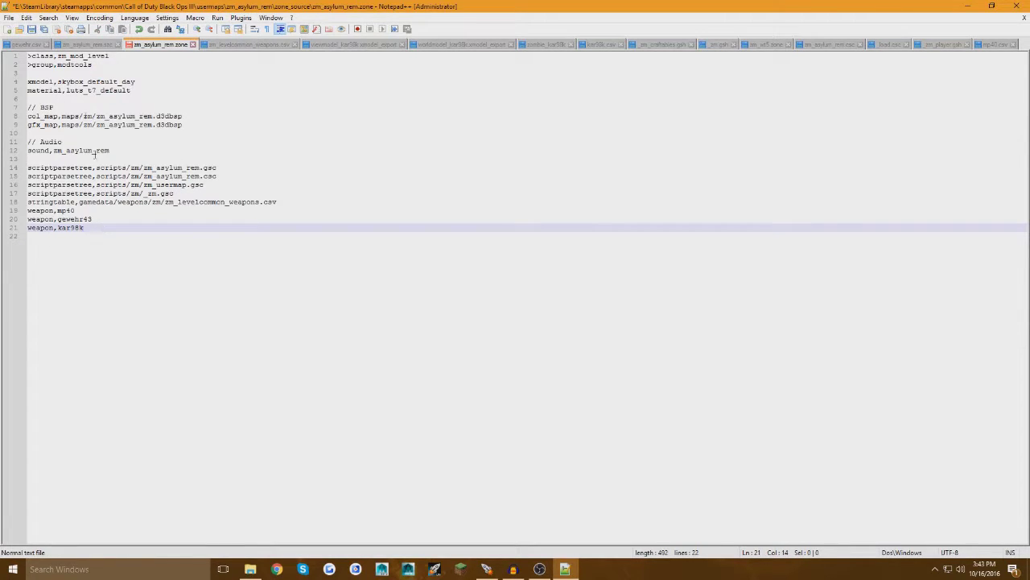
- Save the zm_asylum_rem zone file and close its editor, and minimize Audacity
{"action": "left_click", "coordinate": [31, 29]}
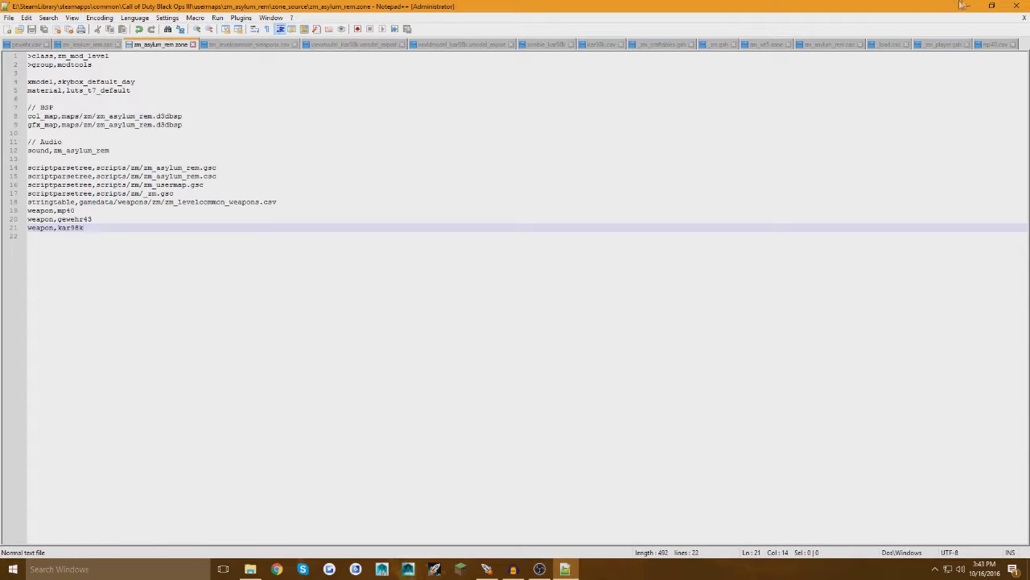
{"action": "left_click", "coordinate": [1022, 7]}
{"action": "left_click", "coordinate": [968, 6]}
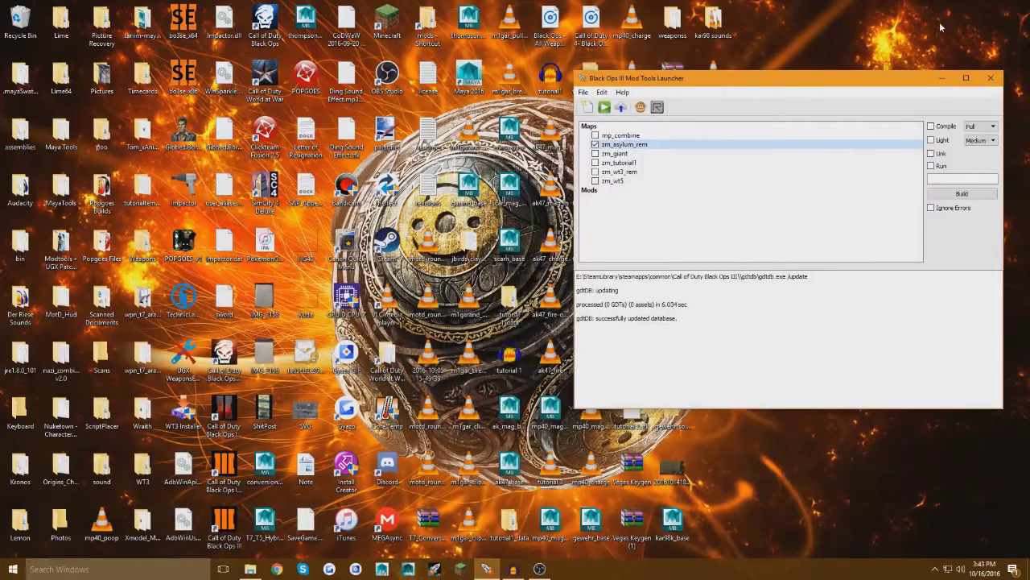